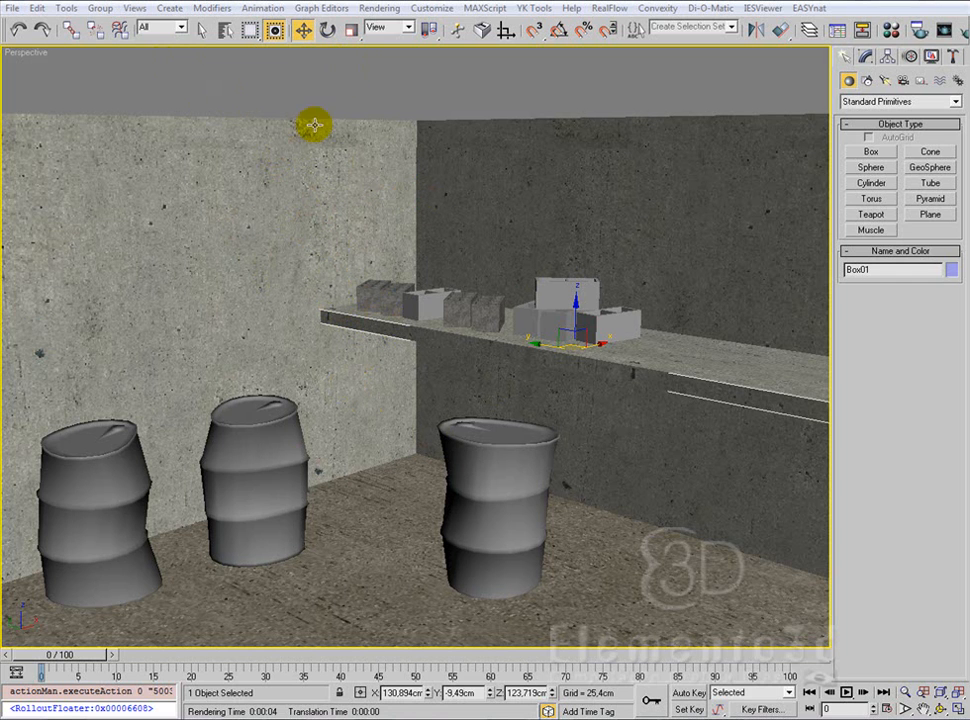
# Step: Clear the selection, switch to the four-viewport layout and zoom the Top, Front and Left views out around the room
pyautogui.click(415, 89)
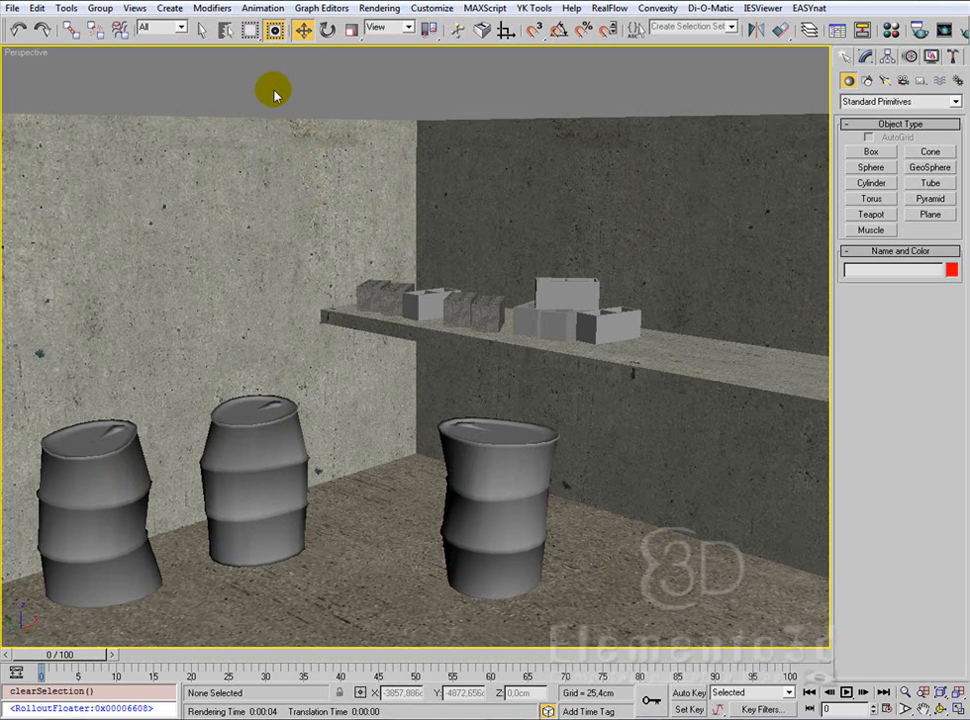
pyautogui.hotkey('alt', 'w')
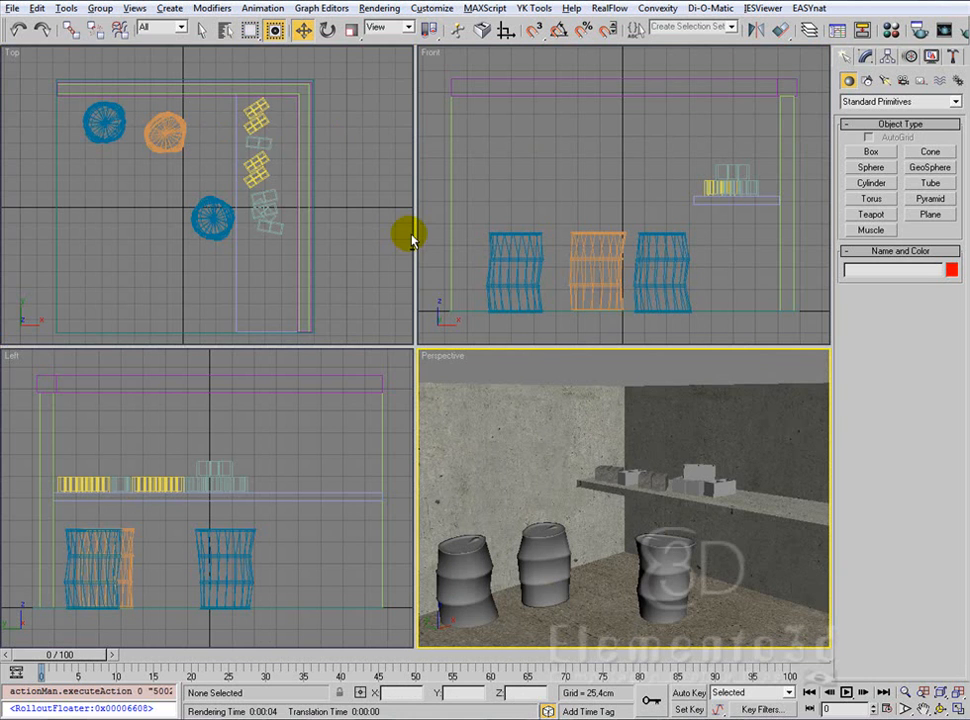
pyautogui.moveTo(376, 313); pyautogui.dragTo(381, 303, button='middle')
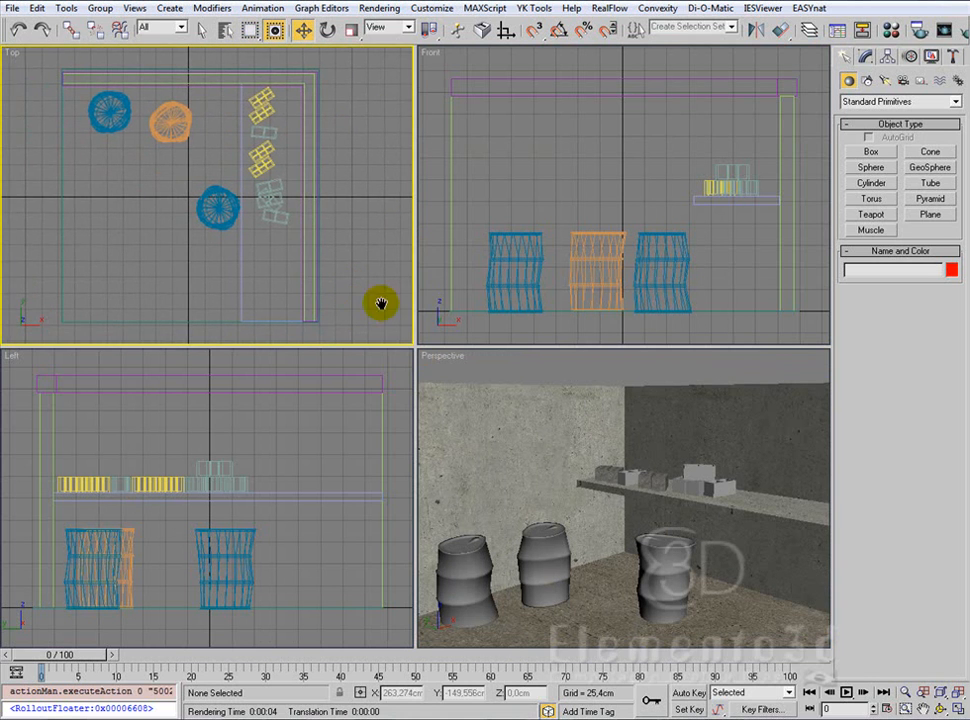
pyautogui.click(905, 692)
pyautogui.moveTo(212, 206); pyautogui.dragTo(262, 229)
pyautogui.moveTo(238, 407); pyautogui.dragTo(246, 510)
pyautogui.moveTo(688, 187); pyautogui.dragTo(684, 221)
pyautogui.moveTo(684, 221); pyautogui.dragTo(648, 213, button='middle')
pyautogui.moveTo(281, 459); pyautogui.dragTo(287, 495, button='middle')
pyautogui.moveTo(237, 184); pyautogui.dragTo(258, 195)
pyautogui.moveTo(258, 195)
pyautogui.mouseDown(button='middle')
pyautogui.moveTo(262, 180)
pyautogui.moveTo(262, 190)
pyautogui.mouseUp(button='middle')
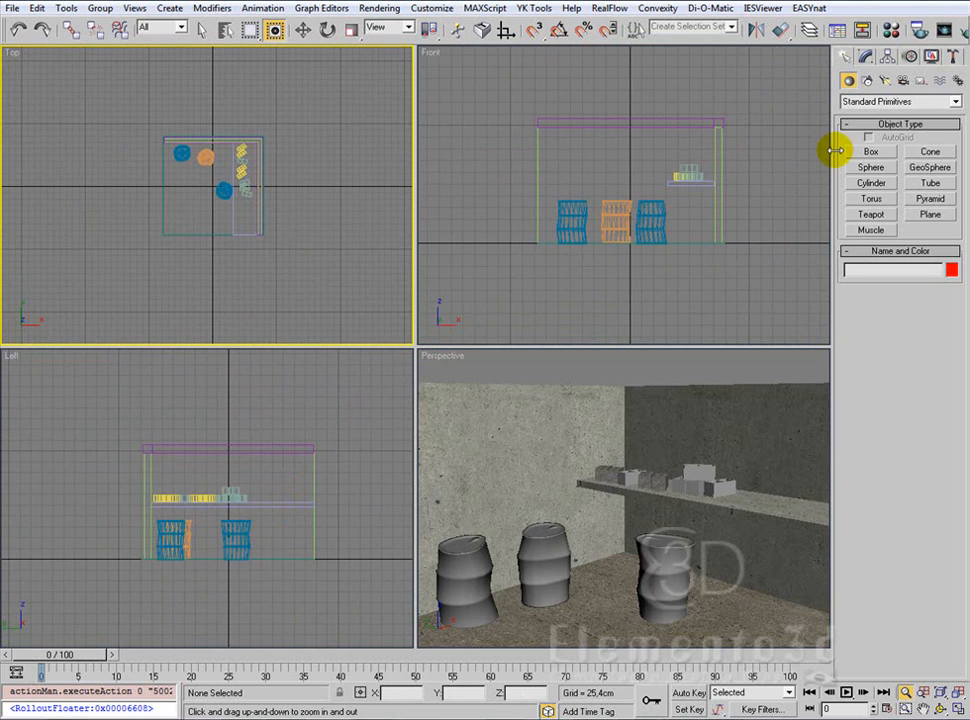
# Step: Create a VRayPhysicalCamera in the Top view, outside the room's lower-left corner, aimed toward the barrels with a target distance of about 485 cm
pyautogui.click(903, 82)
pyautogui.click(887, 101)
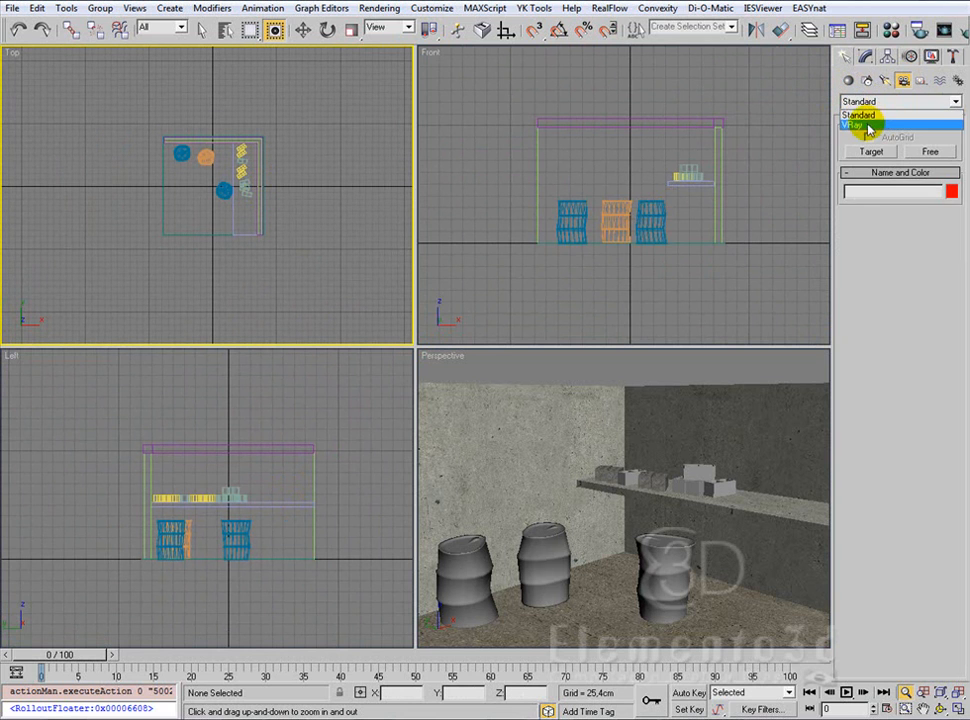
pyautogui.click(866, 125)
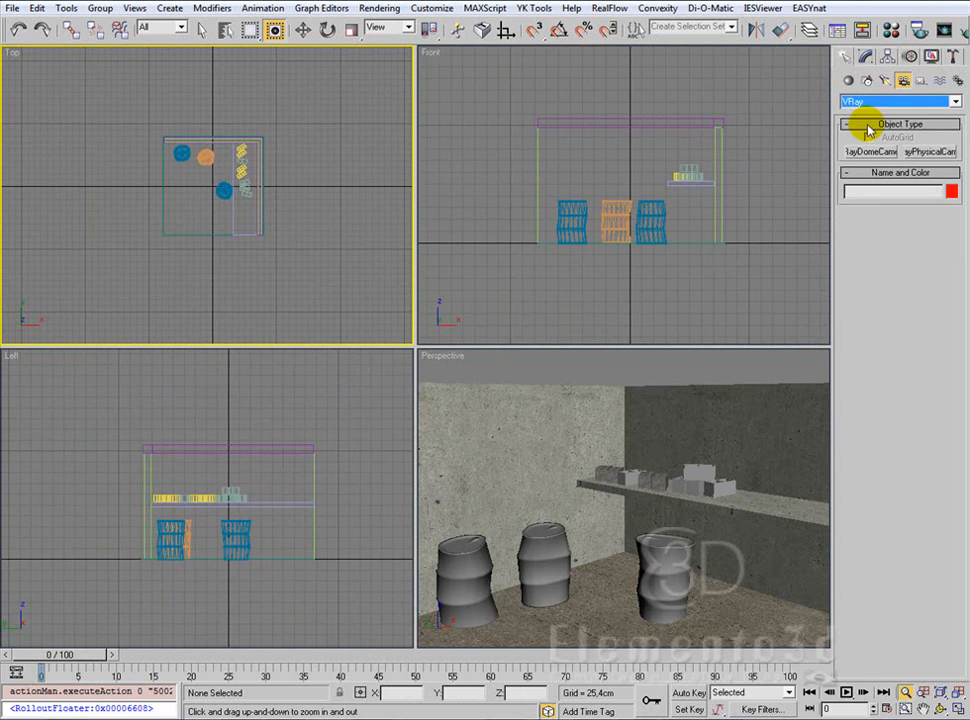
pyautogui.click(932, 152)
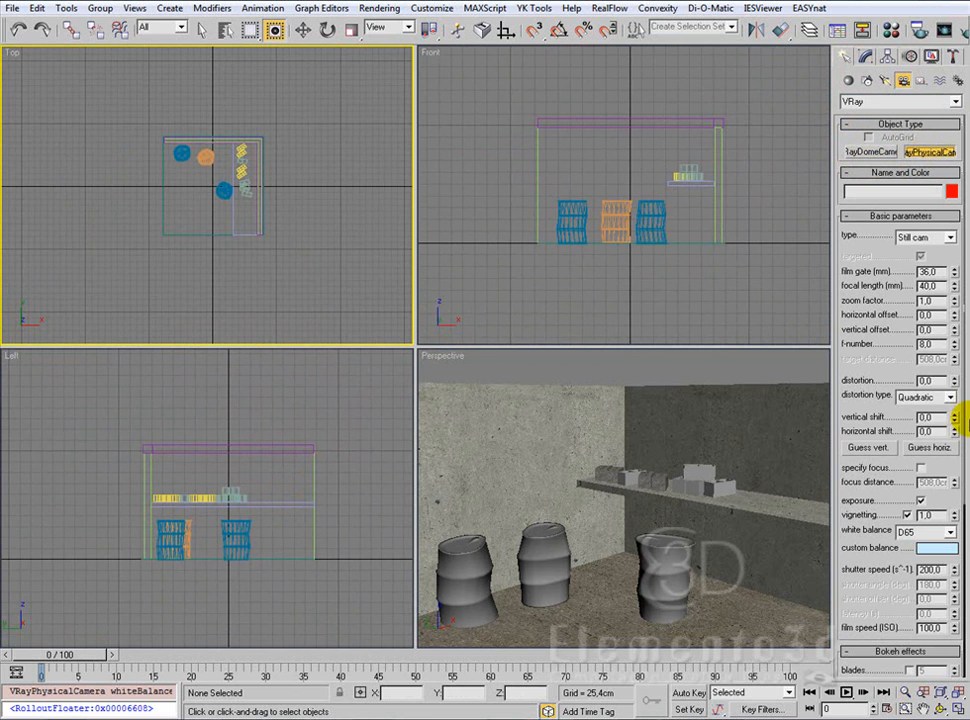
pyautogui.moveTo(920, 469); pyautogui.dragTo(955, 469)
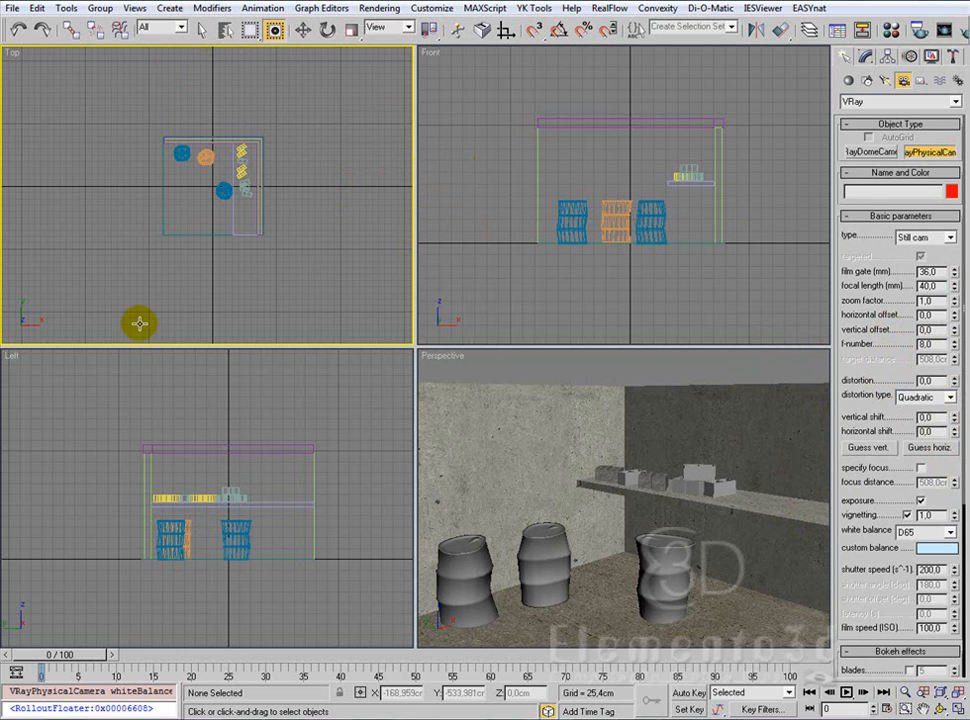
pyautogui.moveTo(156, 276); pyautogui.dragTo(160, 274, button='middle')
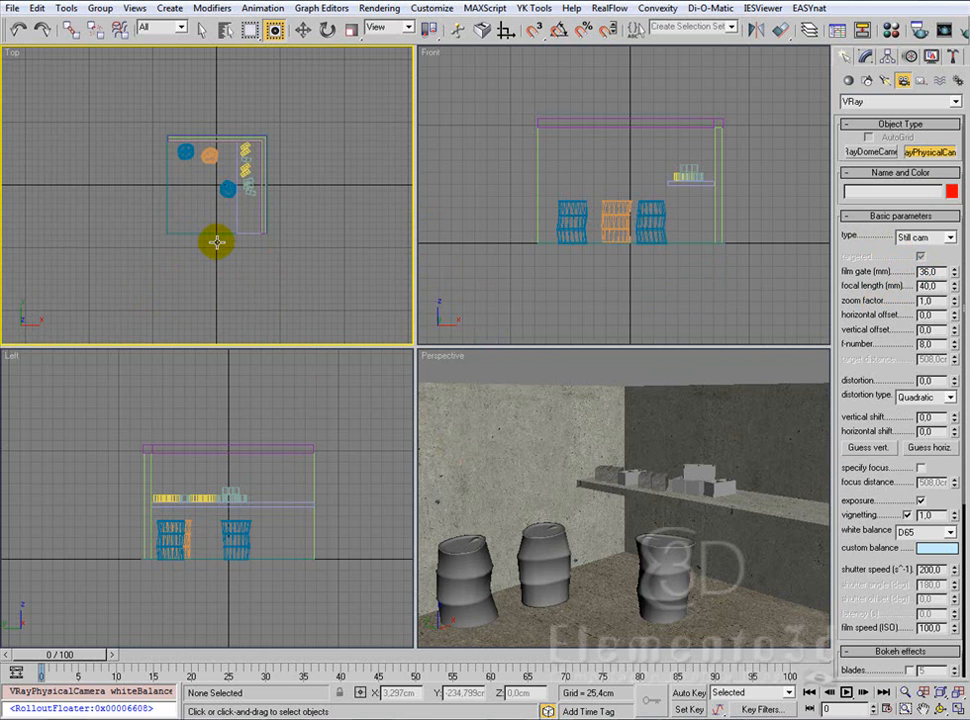
pyautogui.scroll(-3, 217, 241)
pyautogui.moveTo(203, 232); pyautogui.dragTo(200, 226, button='middle')
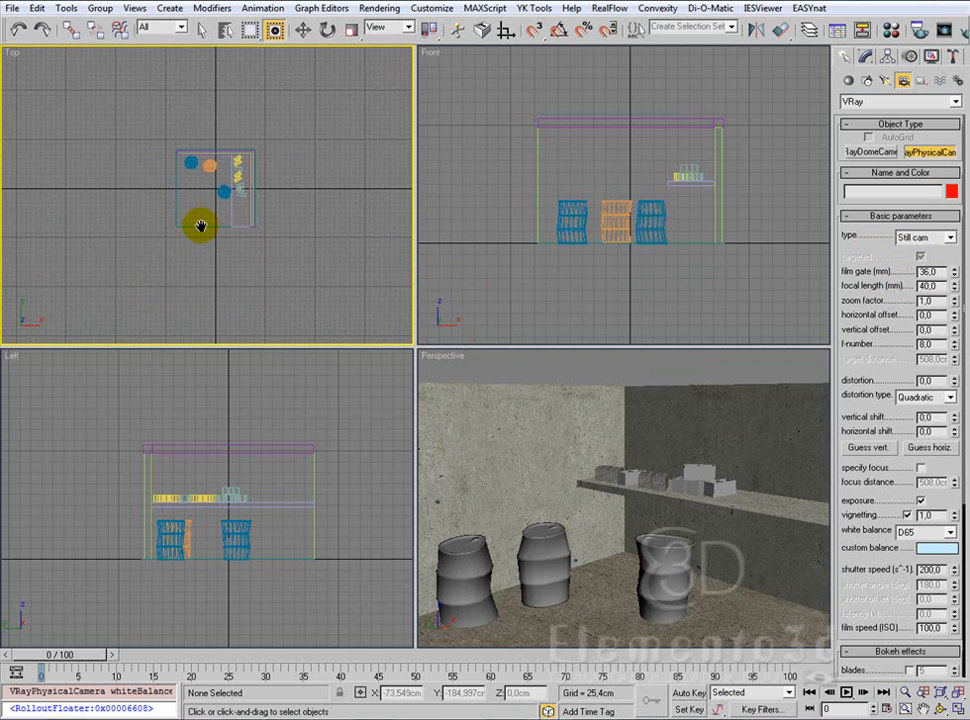
pyautogui.moveTo(80, 279); pyautogui.dragTo(160, 228)
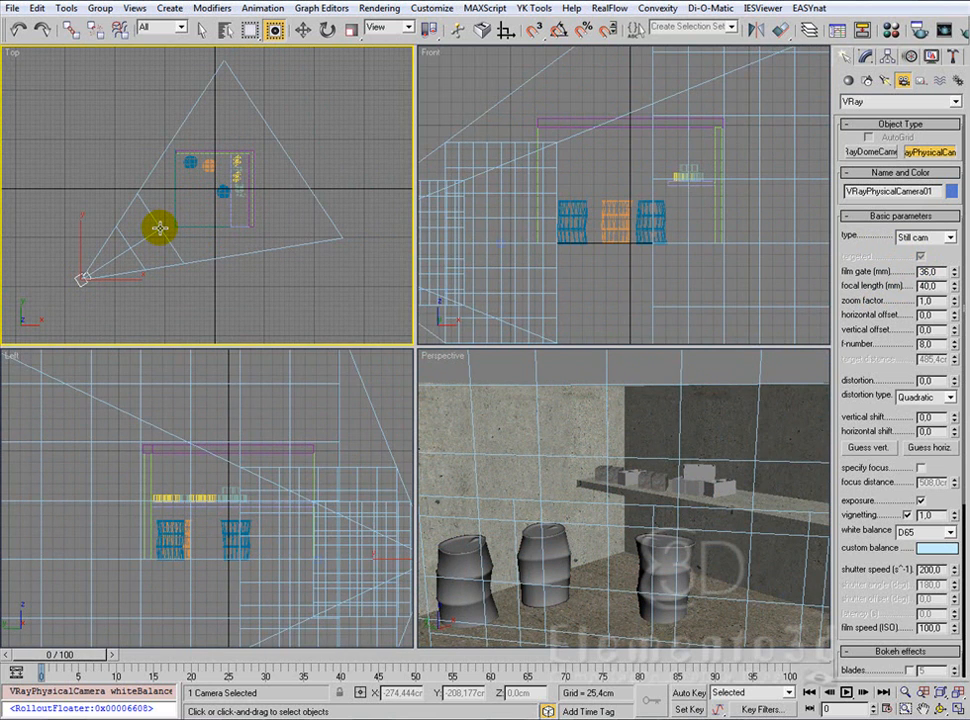
# Step: Switch the Perspective viewport to the new camera's view and fit the whole scene in the Top, Front and Left views
pyautogui.click(302, 30)
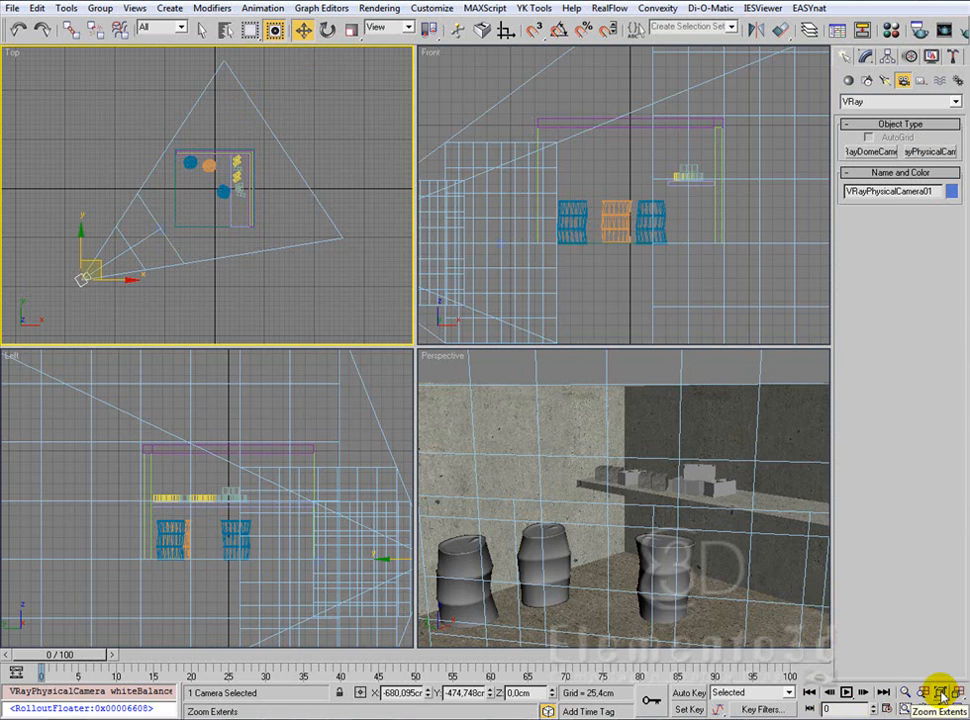
pyautogui.rightClick(481, 413)
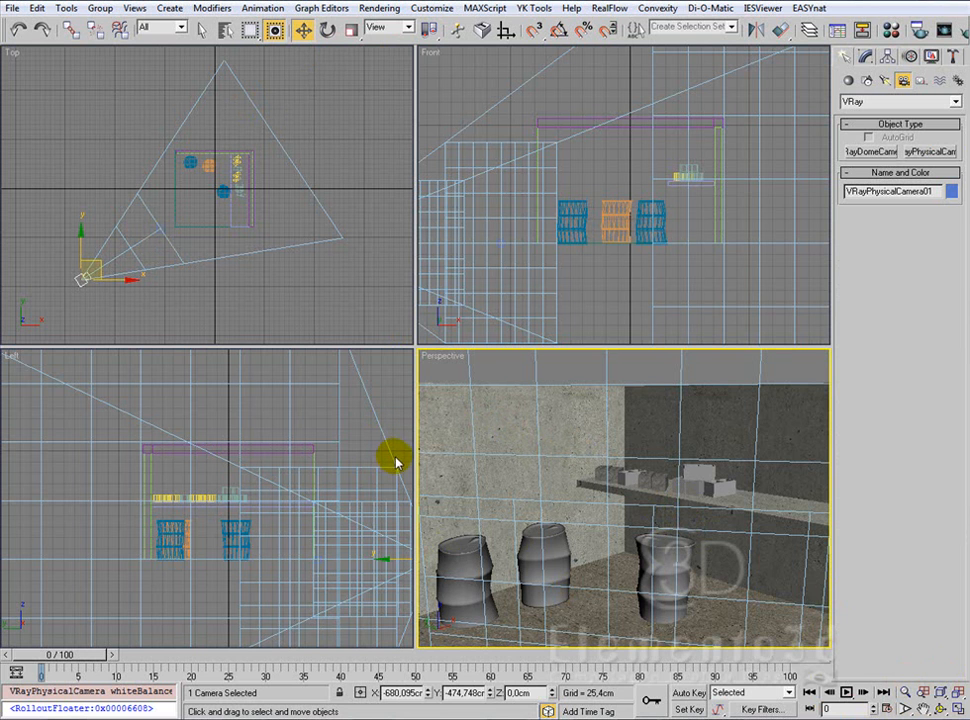
pyautogui.press('c')
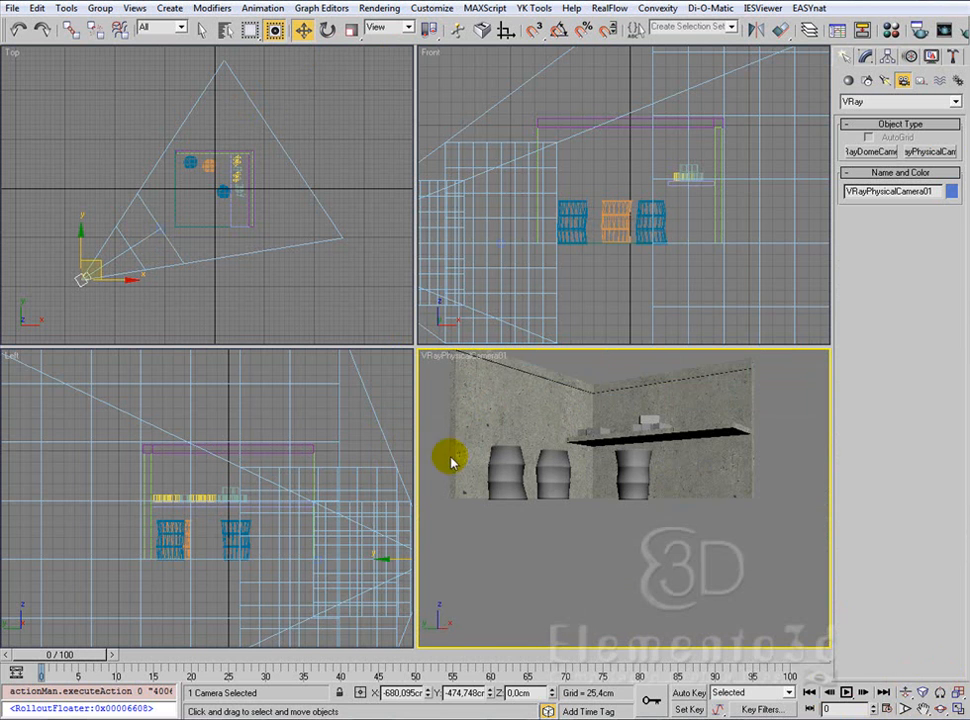
pyautogui.click(957, 696)
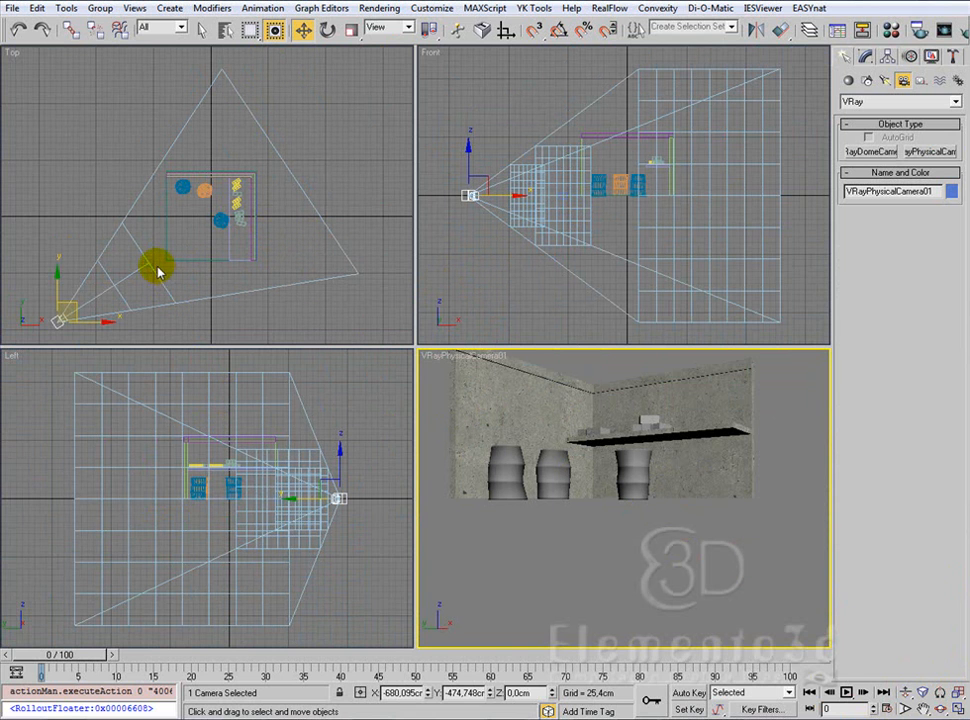
# Step: Raise the camera to a height of about 130 cm and move its target inside the room to about X -56, Y -50 cm
pyautogui.click(349, 466)
pyautogui.moveTo(342, 465); pyautogui.dragTo(337, 431)
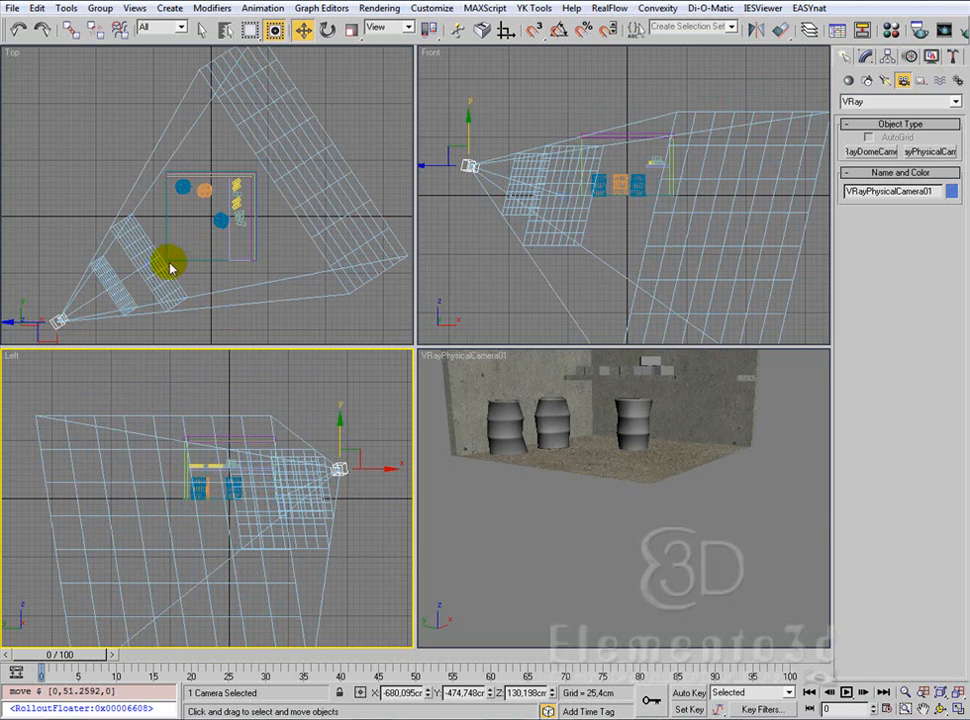
pyautogui.click(121, 260)
pyautogui.moveTo(120, 256); pyautogui.dragTo(215, 218)
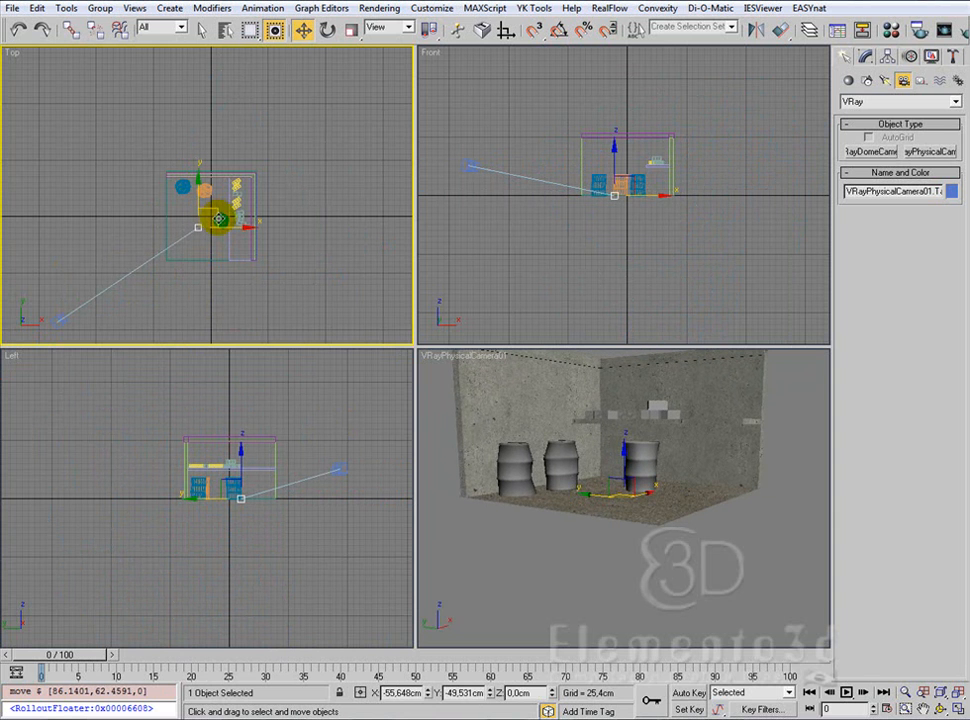
# Step: Limit the selection filter to Cameras and raise the camera target to a height of about 81 cm in the Left view
pyautogui.click(62, 318)
pyautogui.click(190, 505)
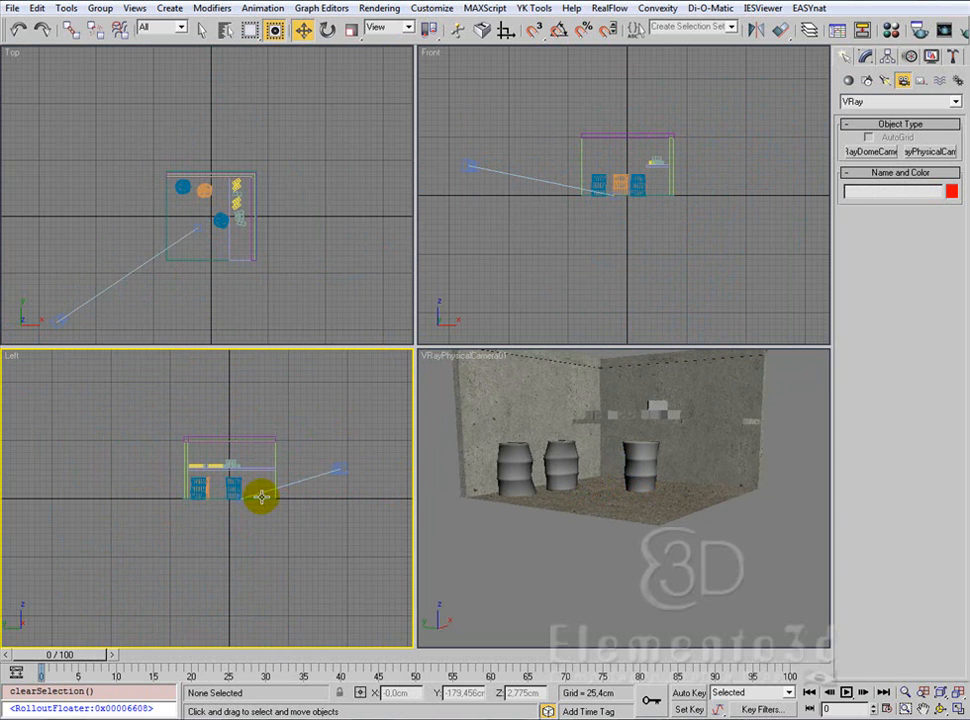
pyautogui.click(181, 27)
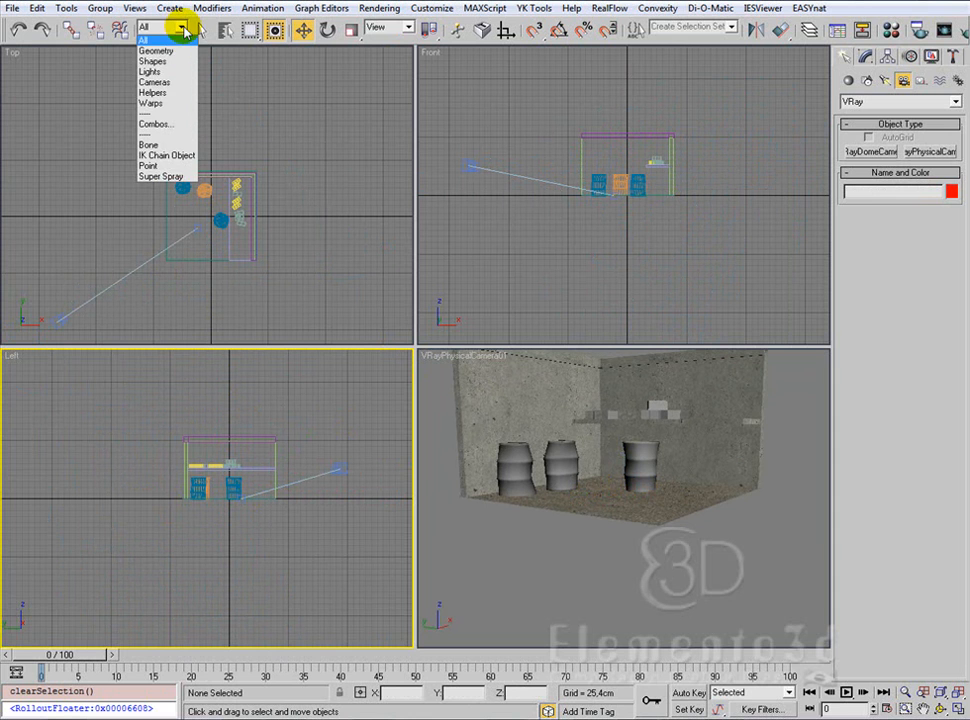
pyautogui.click(168, 82)
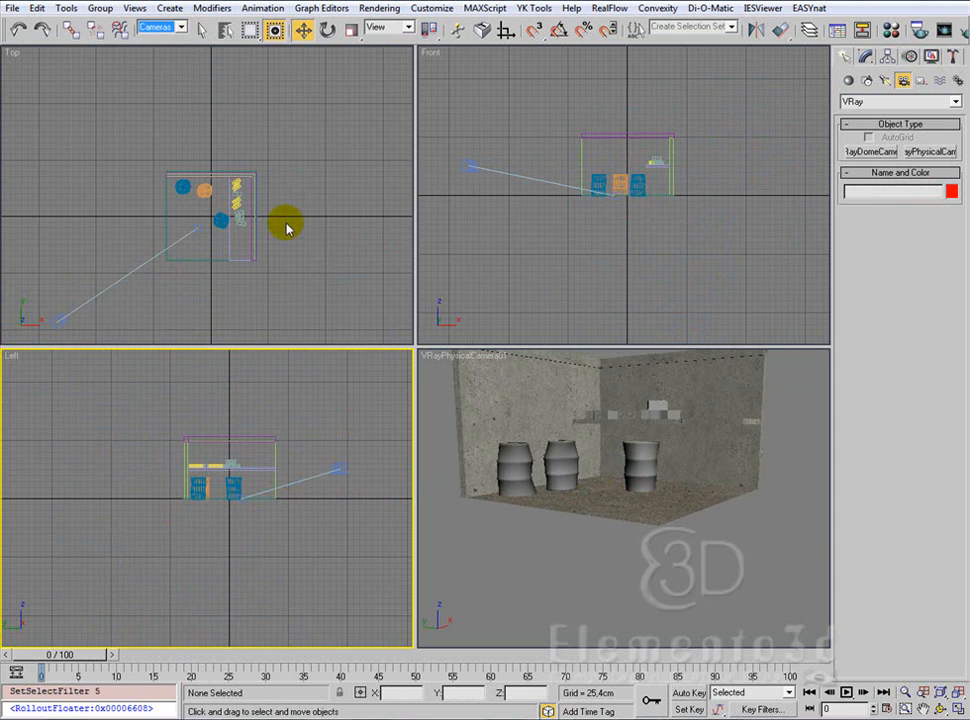
pyautogui.click(246, 498)
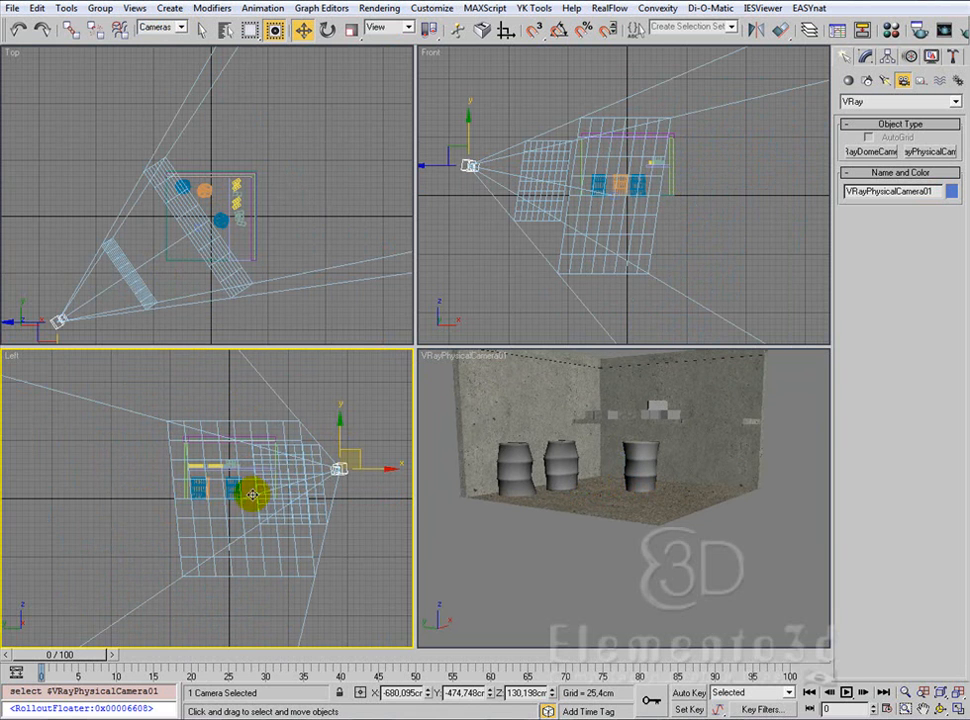
pyautogui.moveTo(218, 525); pyautogui.dragTo(242, 448)
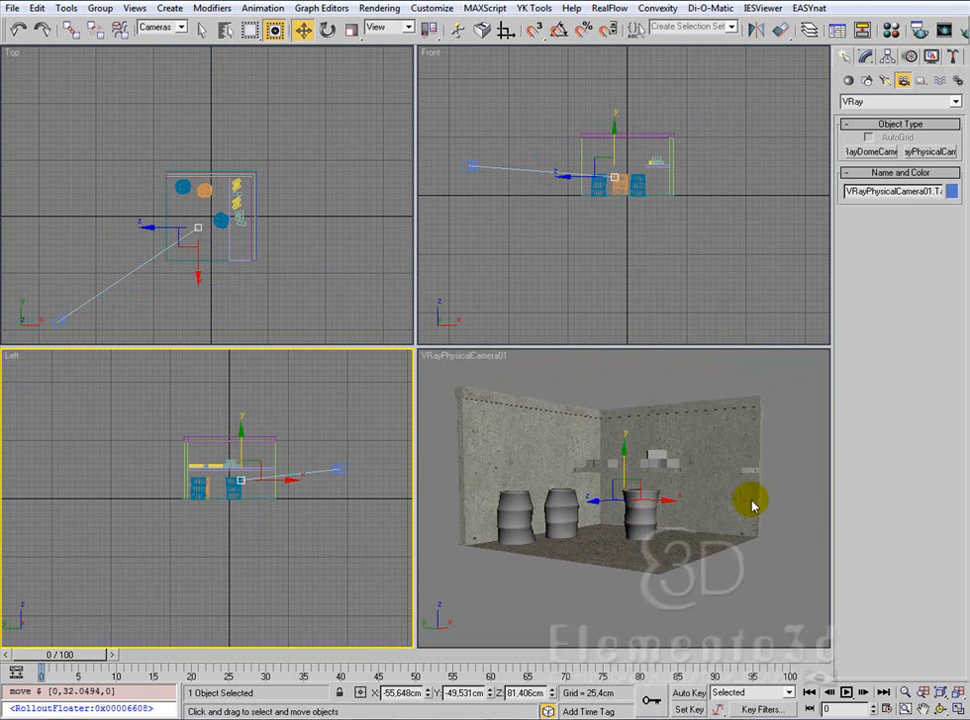
# Step: Pan the camera view until the target is about 114 cm high, and dolly the camera in so the room fills the frame
pyautogui.rightClick(573, 439)
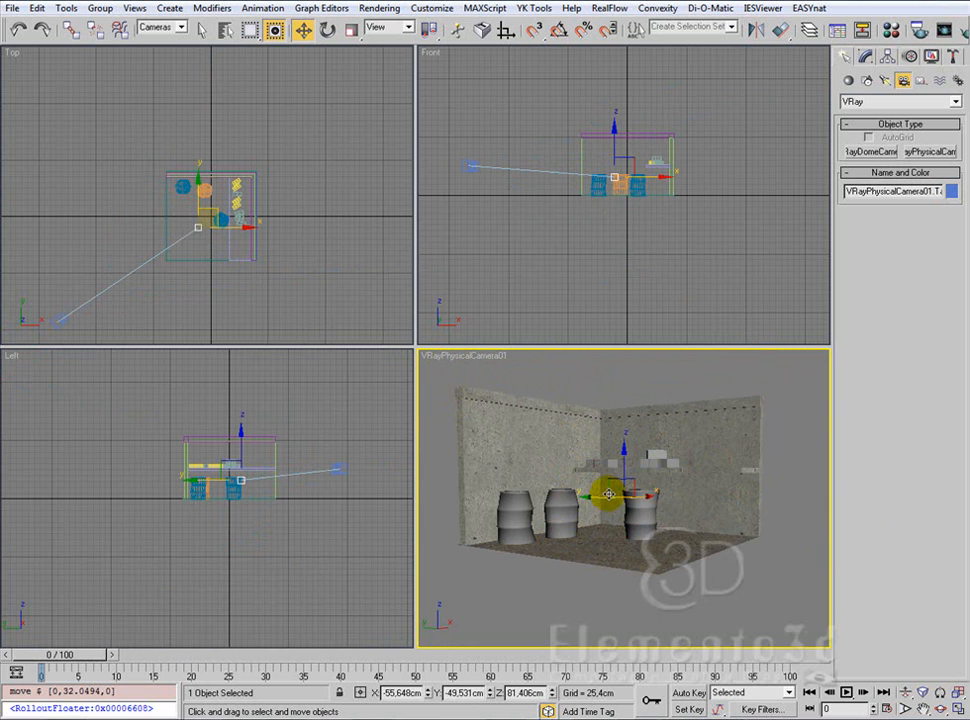
pyautogui.moveTo(622, 497); pyautogui.dragTo(585, 512)
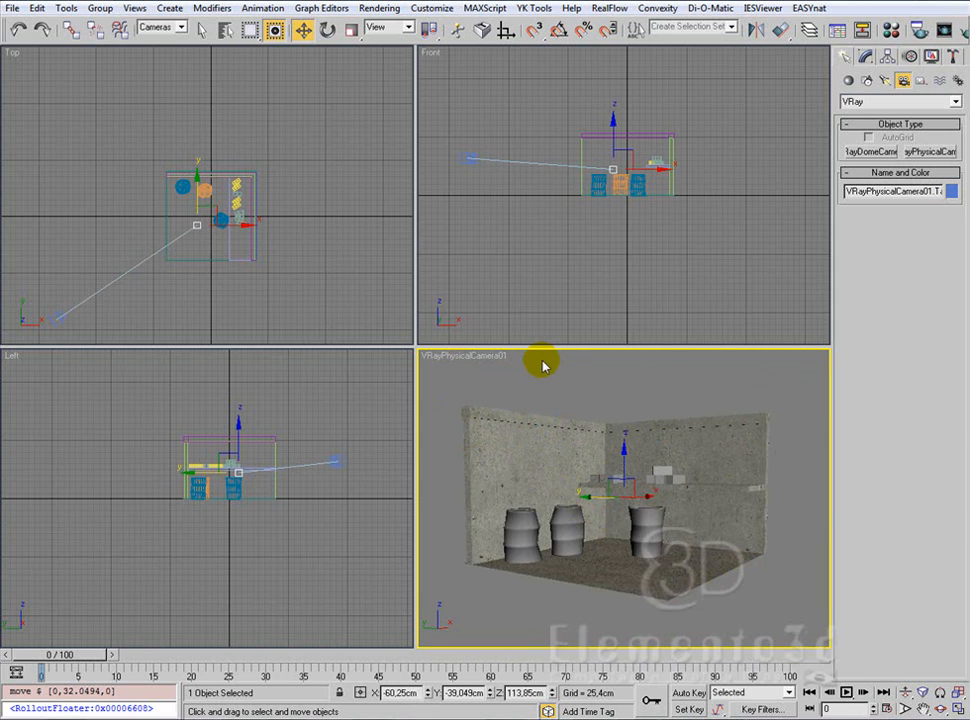
pyautogui.click(907, 692)
pyautogui.moveTo(625, 505); pyautogui.dragTo(632, 480)
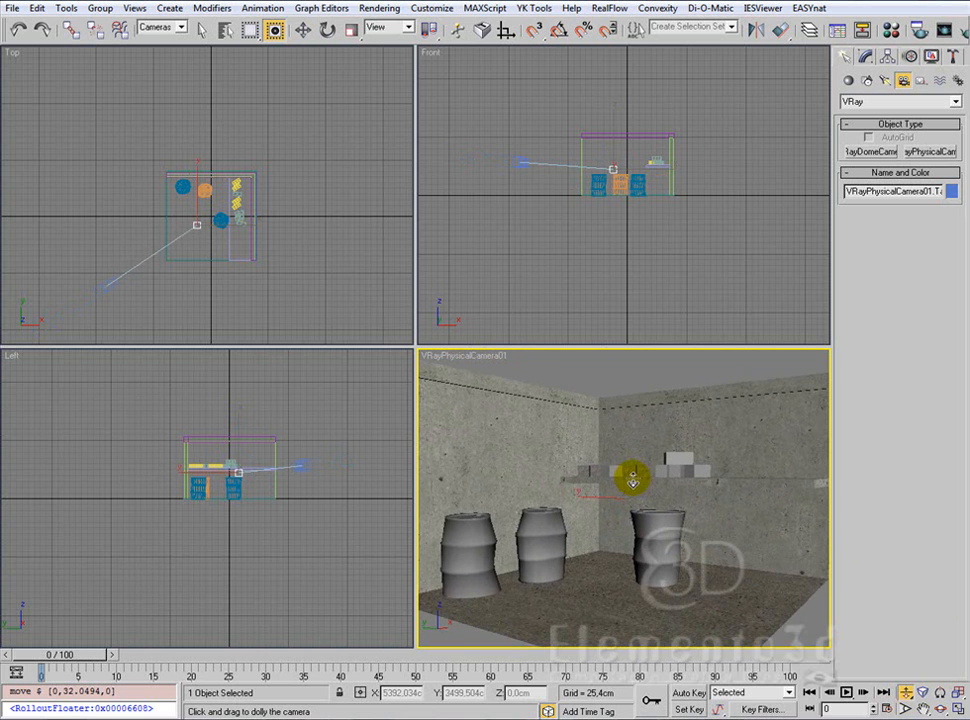
# Step: Orbit and dolly the camera to frame the three barrels and the shelf from a slightly raised viewpoint close to the room
pyautogui.click(943, 709)
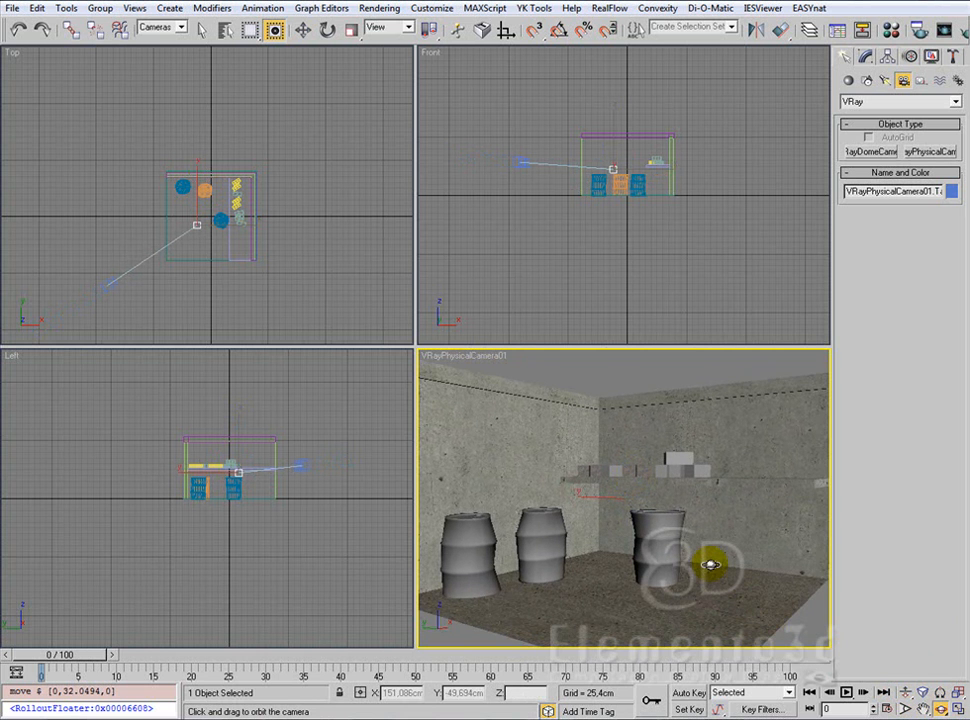
pyautogui.moveTo(682, 528); pyautogui.dragTo(682, 544)
pyautogui.click(906, 692)
pyautogui.moveTo(622, 540); pyautogui.dragTo(705, 566)
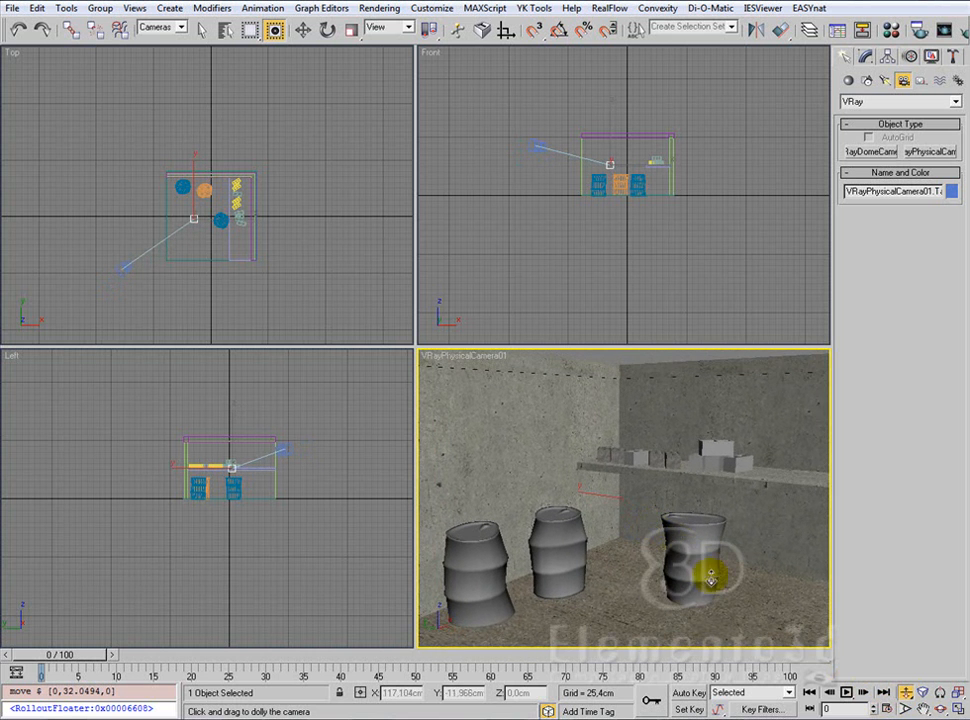
pyautogui.moveTo(634, 510); pyautogui.dragTo(636, 507)
pyautogui.click(941, 707)
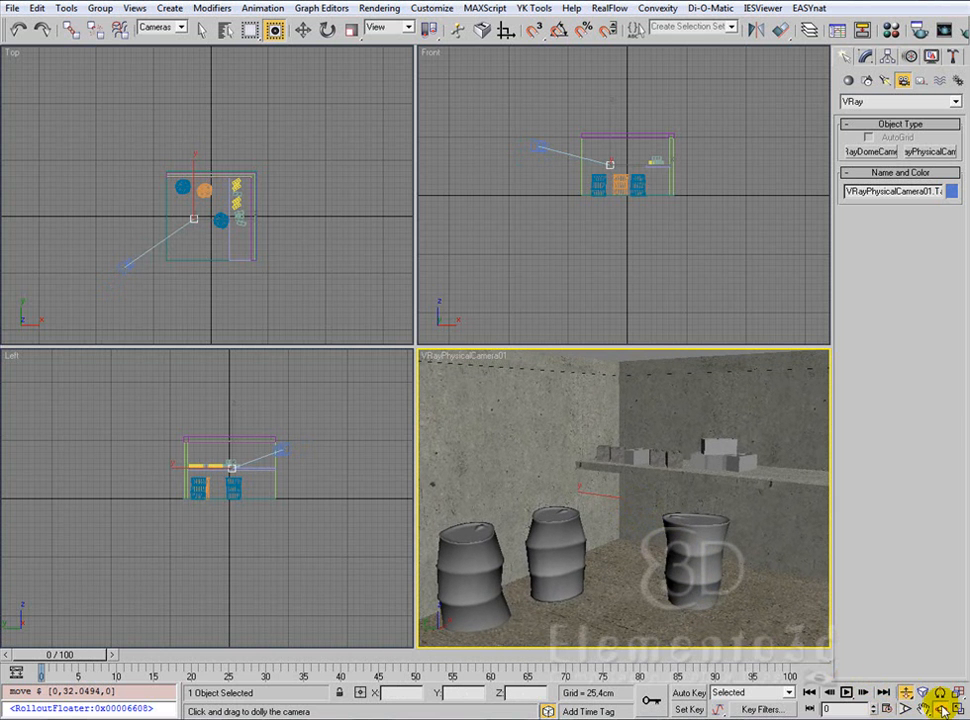
pyautogui.moveTo(634, 533); pyautogui.dragTo(598, 487)
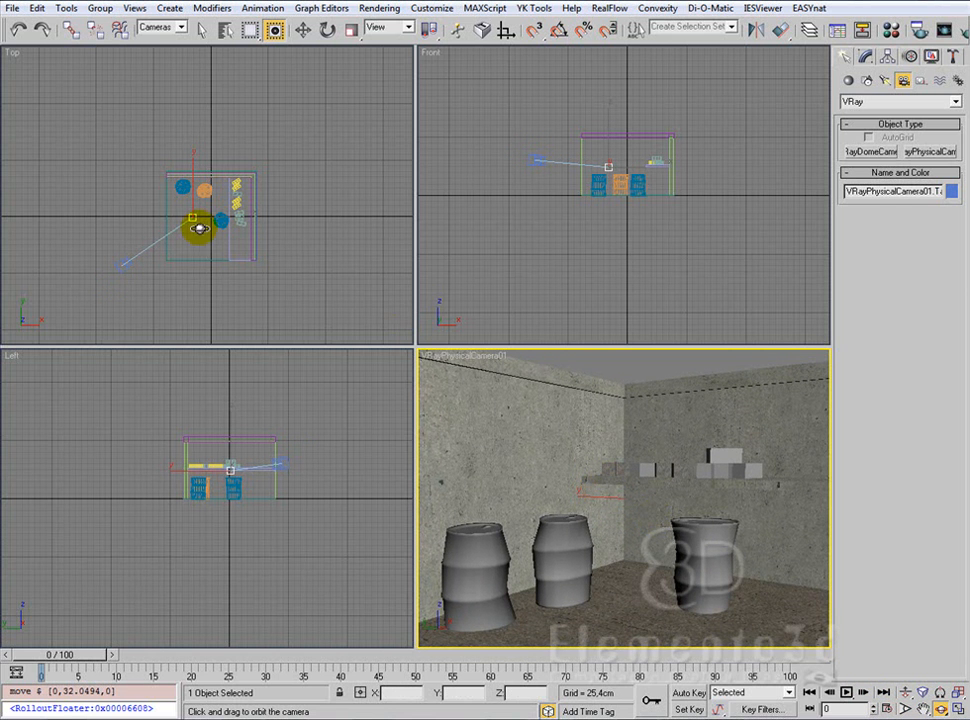
pyautogui.click(303, 31)
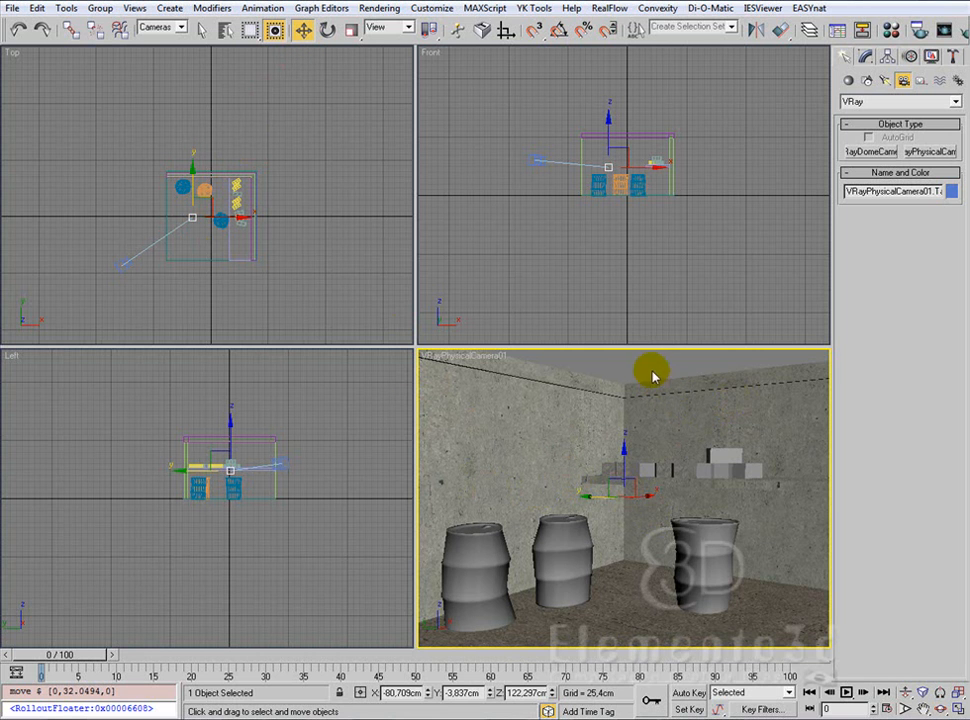
# Step: Clear the selection and show the safe frame in the camera viewport
pyautogui.click(653, 370)
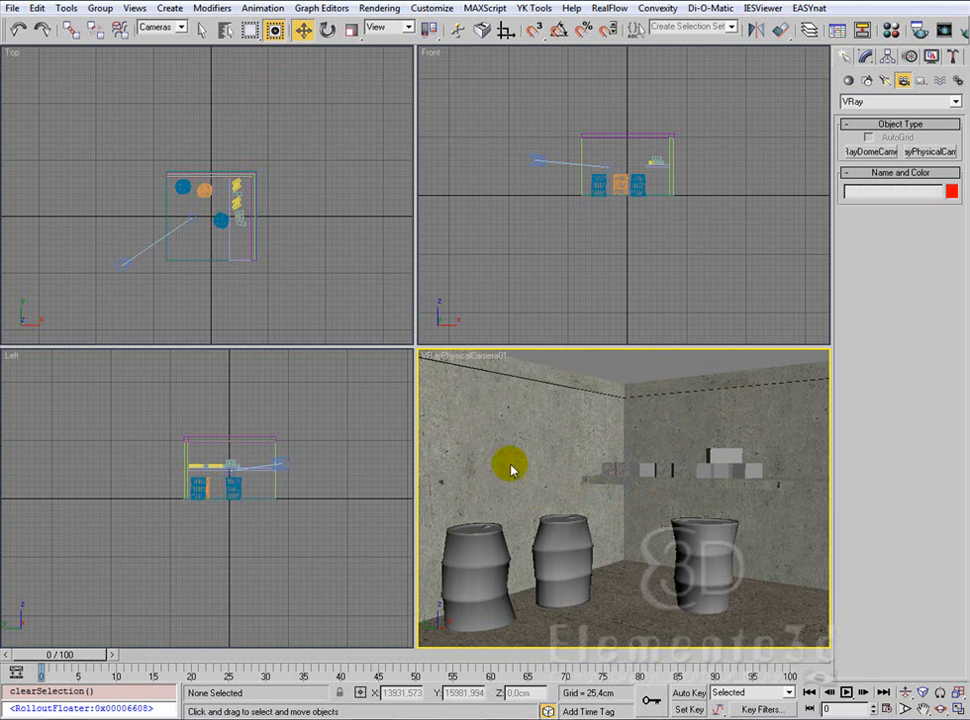
pyautogui.rightClick(440, 358)
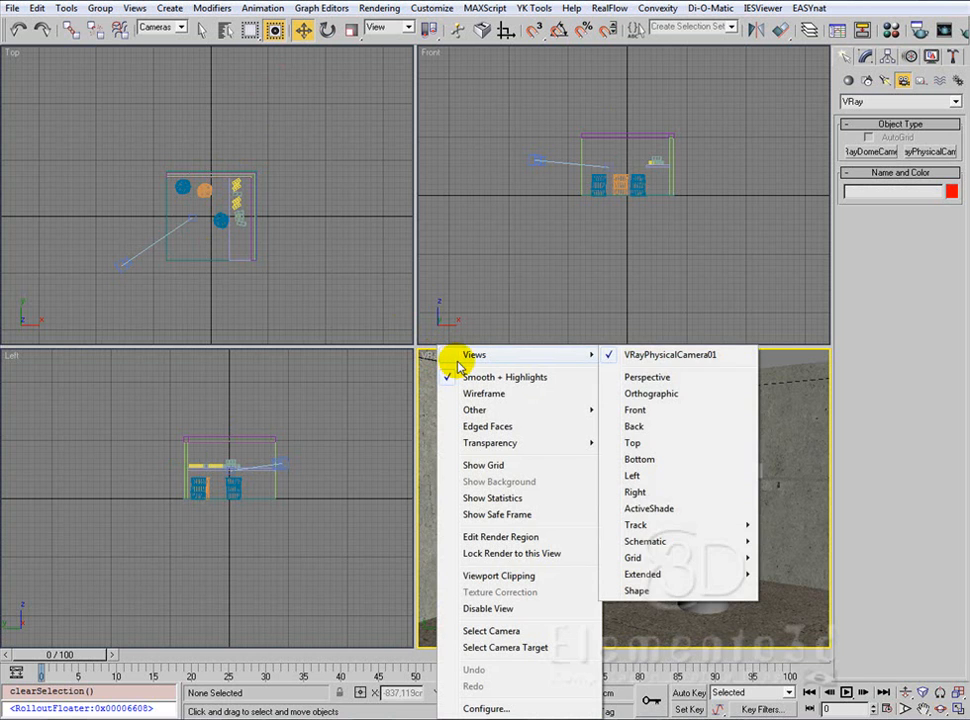
pyautogui.click(506, 516)
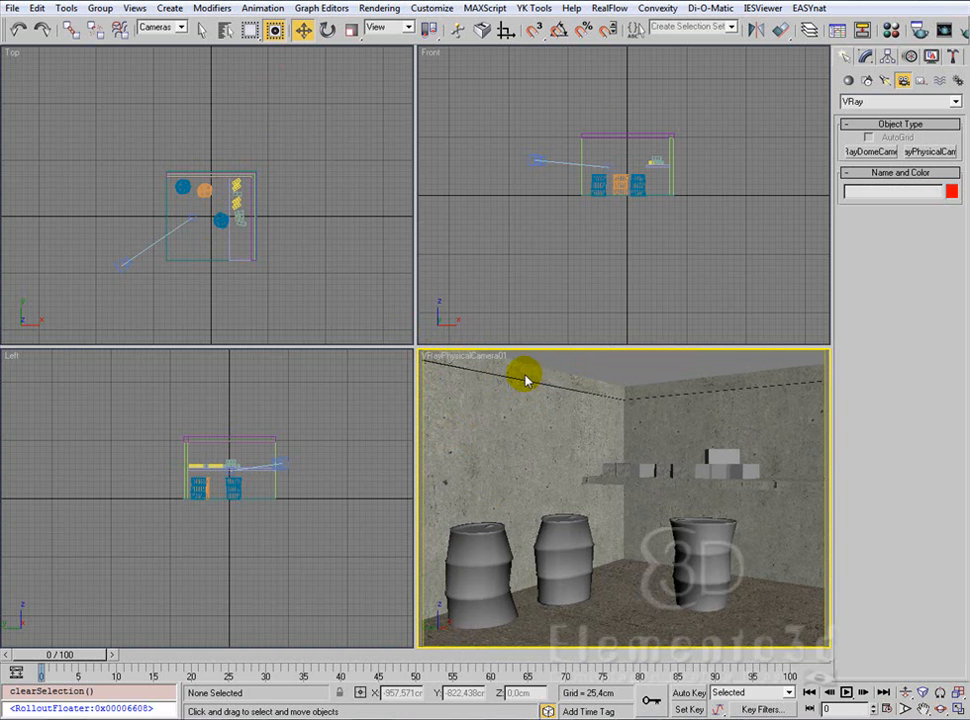
# Step: Turn on the User Safe frame in the camera view's safe frame settings and maximize the camera viewport
pyautogui.click(457, 358)
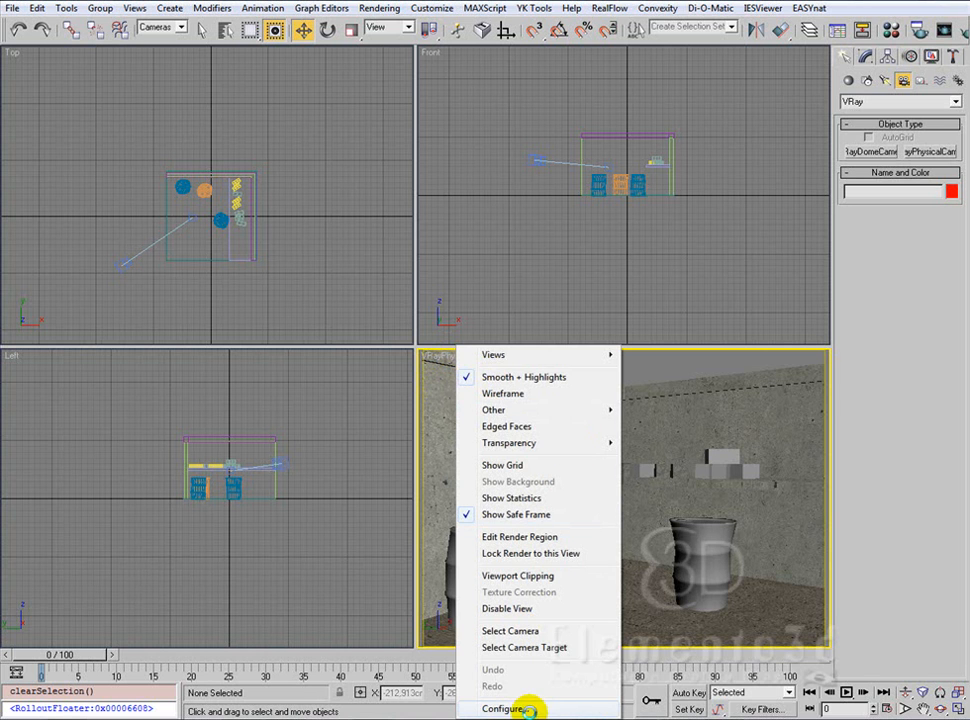
pyautogui.click(520, 709)
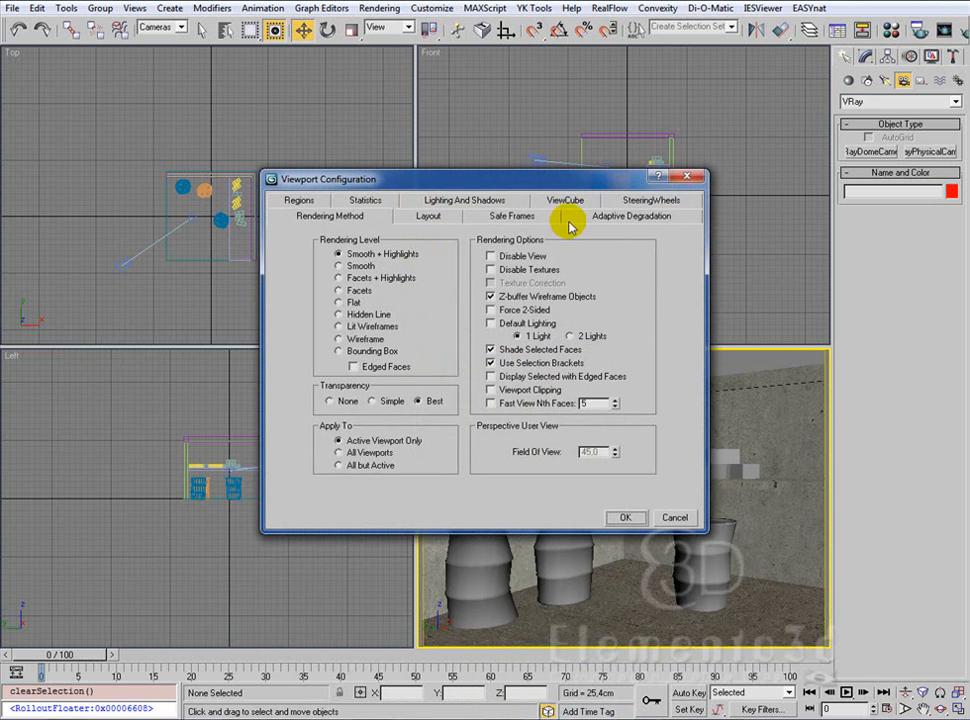
pyautogui.click(522, 218)
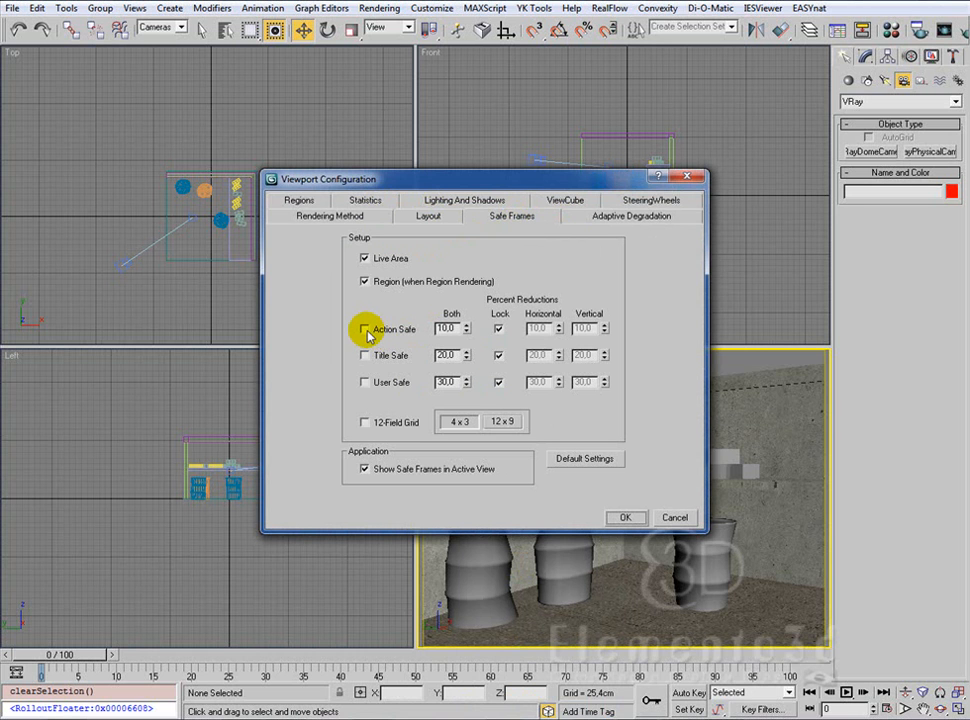
pyautogui.click(365, 382)
pyautogui.click(625, 517)
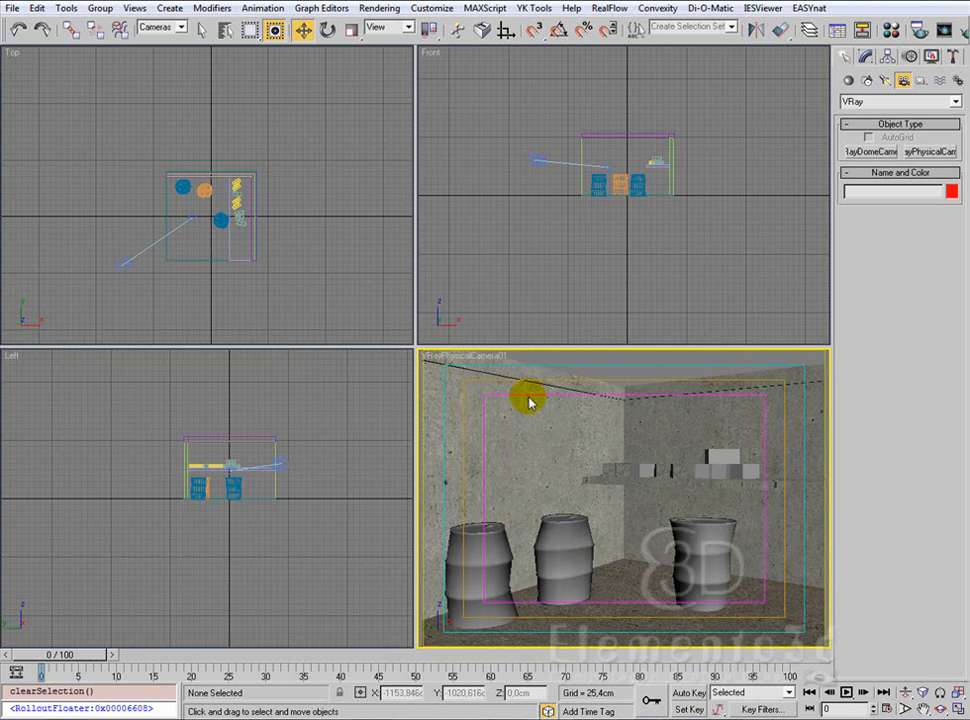
pyautogui.hotkey('alt', 'w')
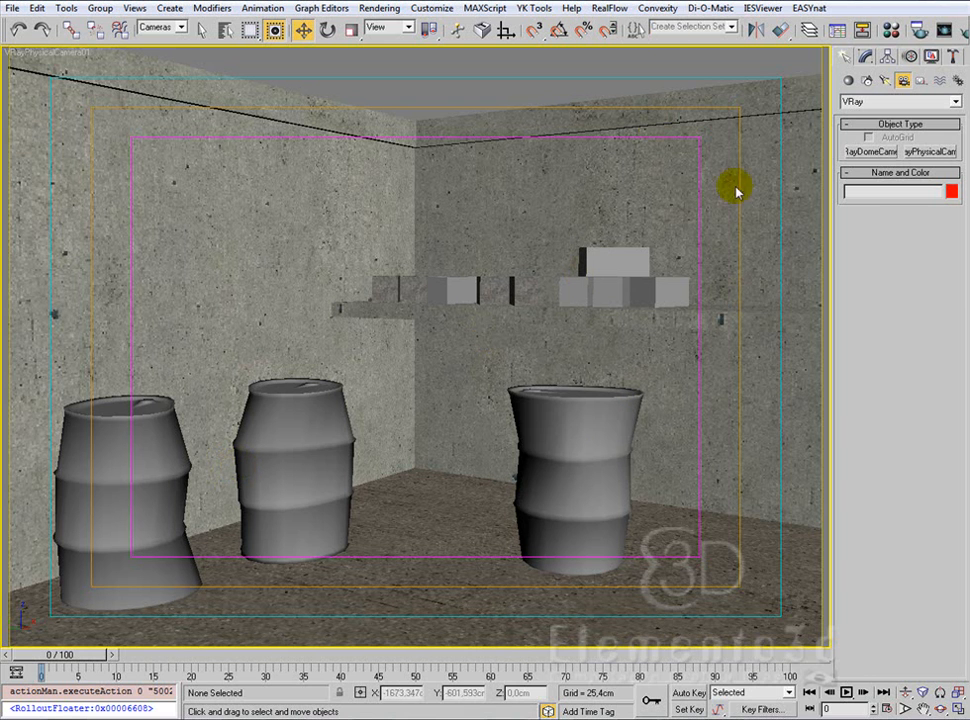
# Step: Assign V-Ray Adv 1.50.SP4a as the production renderer and close the render setup
pyautogui.click(924, 33)
pyautogui.moveTo(203, 340); pyautogui.dragTo(260, 207)
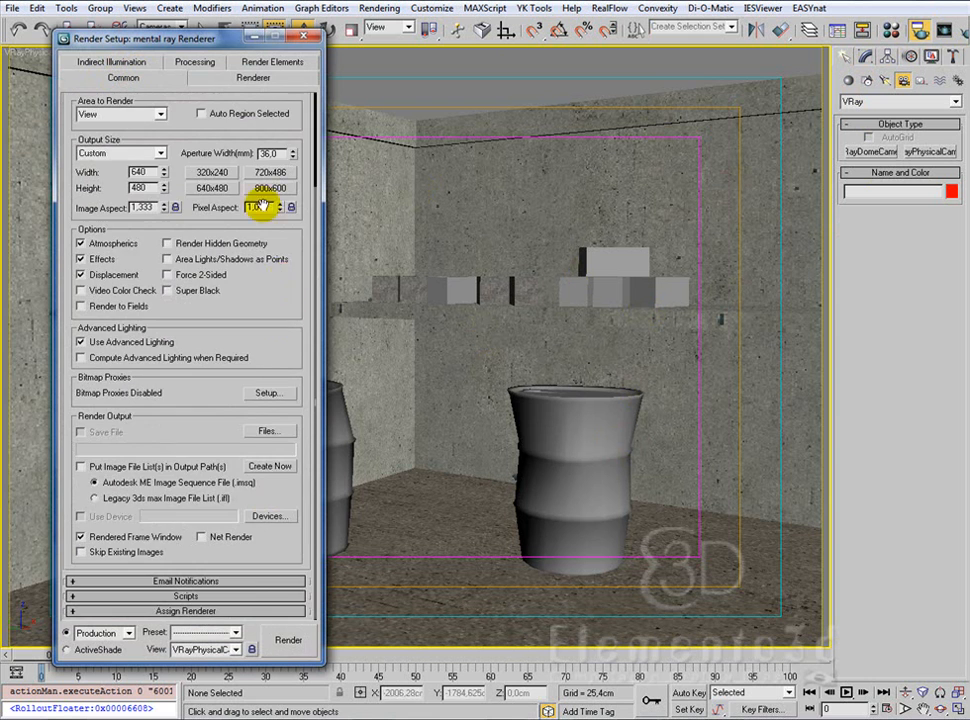
pyautogui.click(232, 611)
pyautogui.click(261, 548)
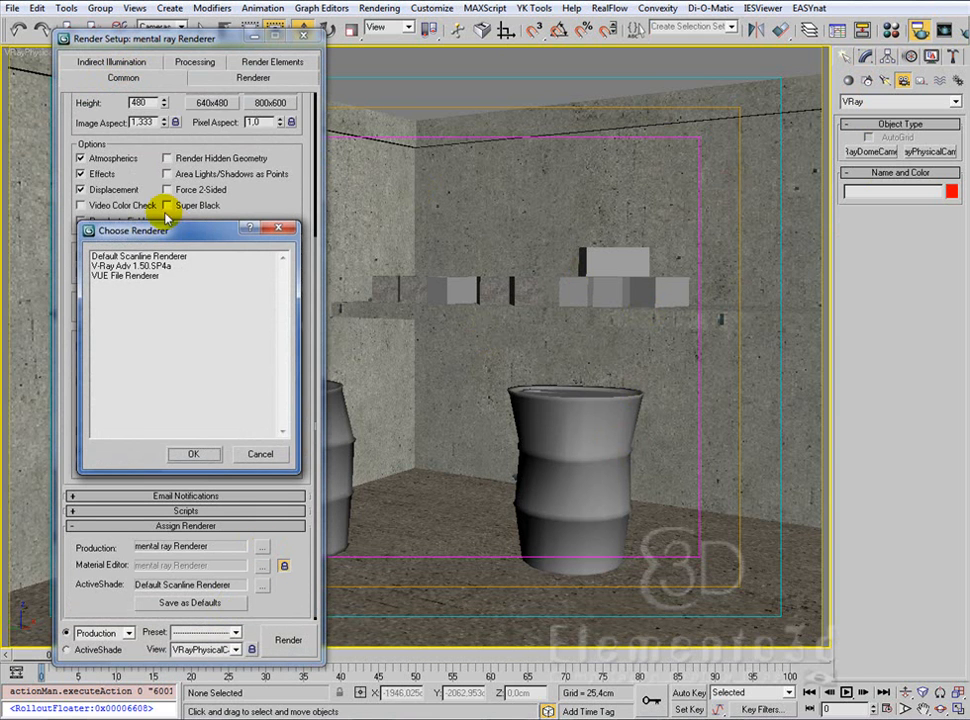
pyautogui.doubleClick(128, 264)
pyautogui.click(377, 38)
# Step: Test render the camera view, dismiss the render and message windows, and return to the four-viewport layout
pyautogui.click(963, 33)
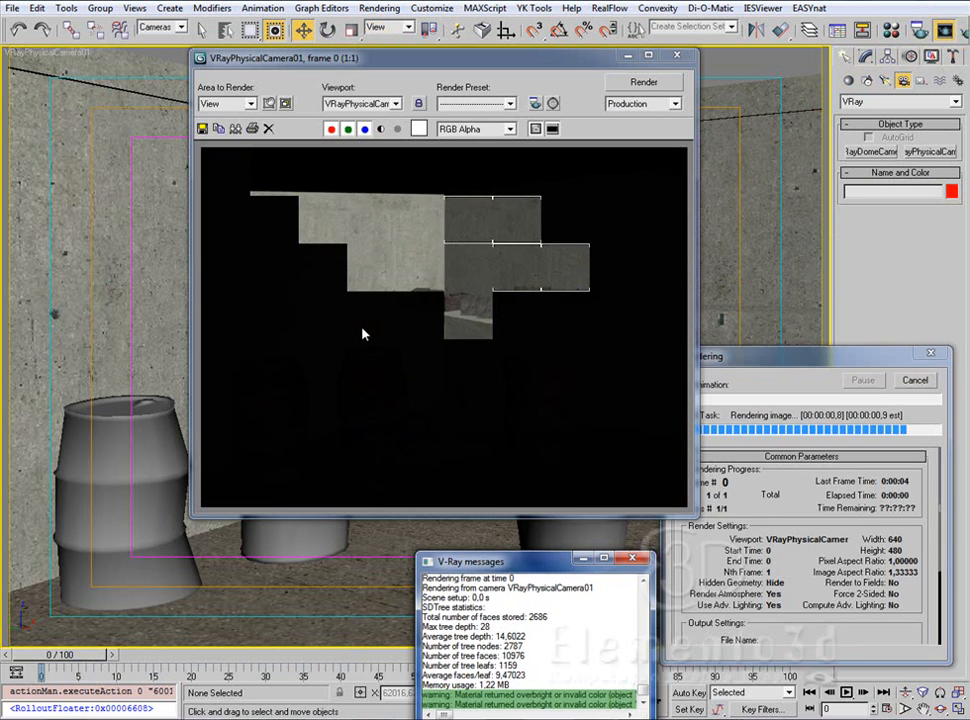
pyautogui.click(677, 57)
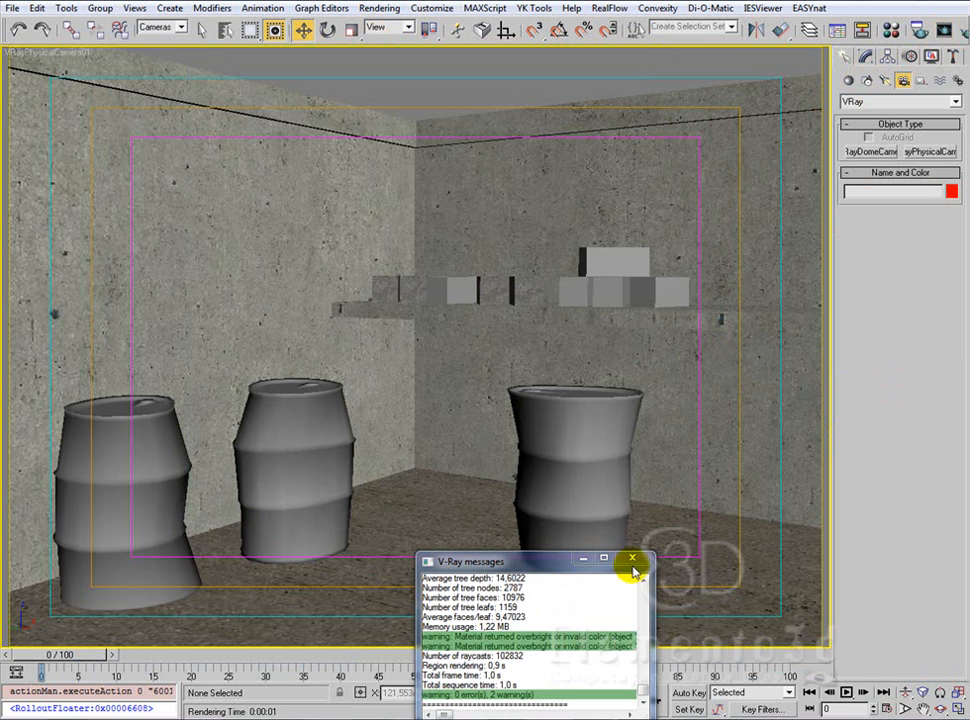
pyautogui.click(633, 562)
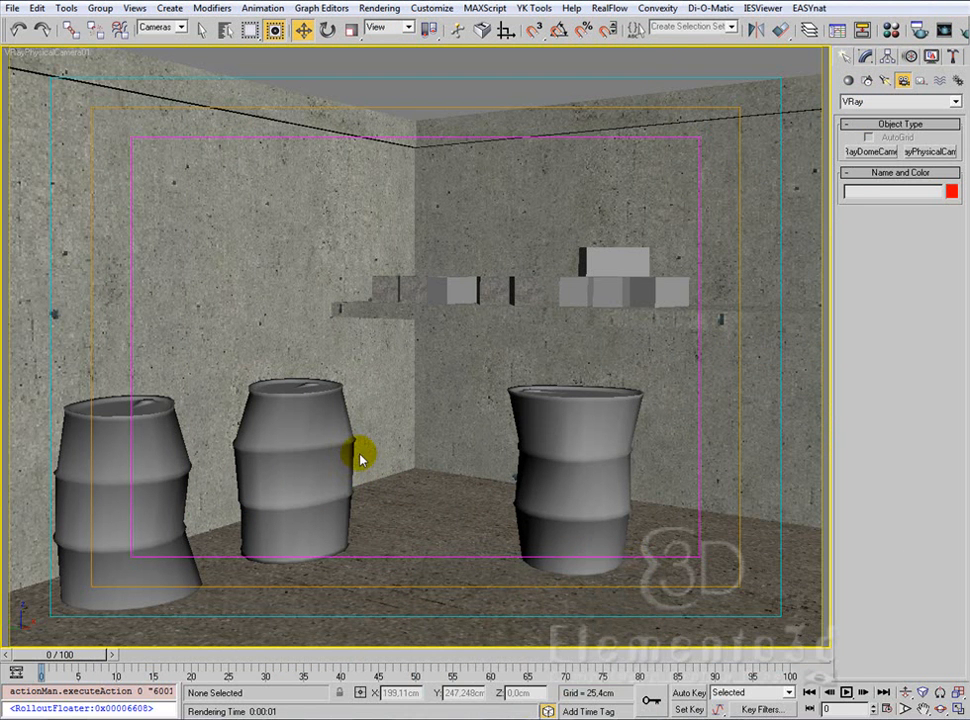
pyautogui.hotkey('alt', 'w')
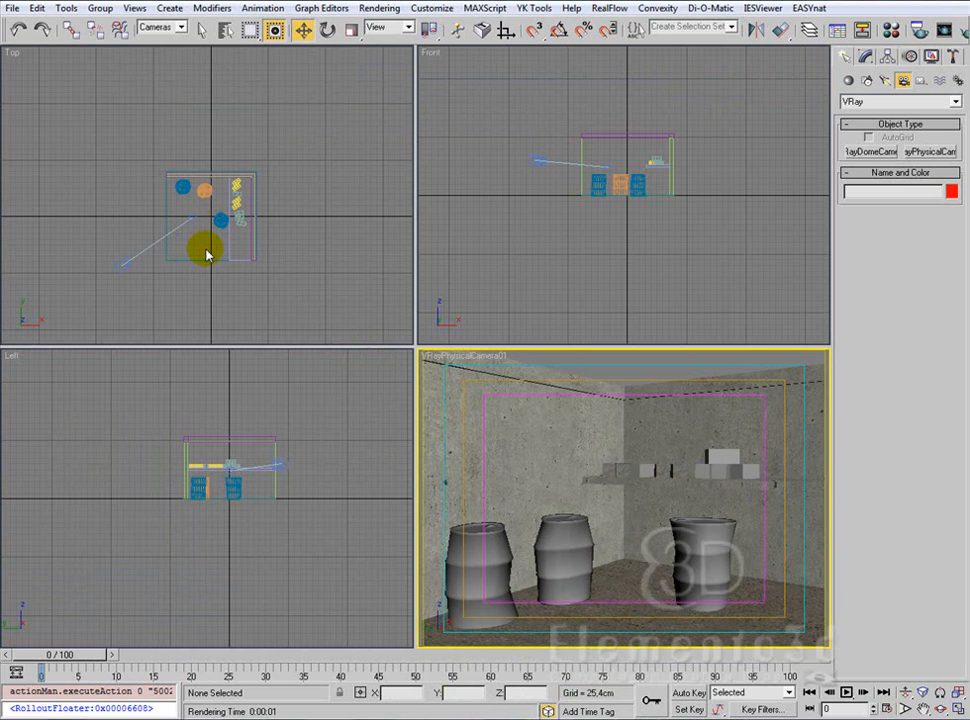
# Step: Start the VRaySun light tool, with the room framed in the Top and Front views
pyautogui.click(888, 82)
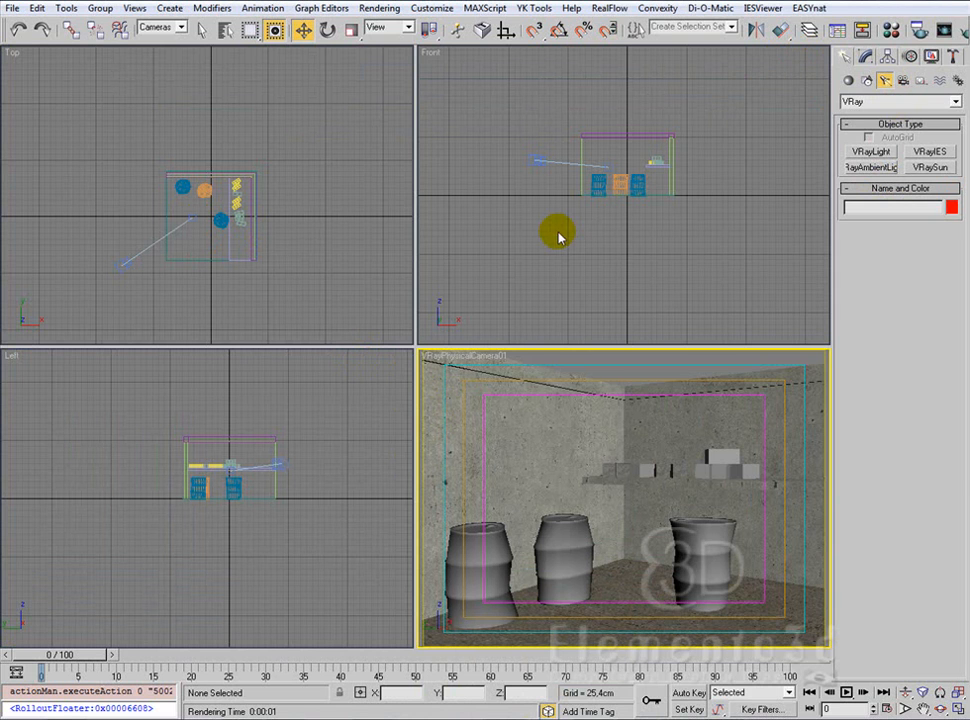
pyautogui.click(338, 236)
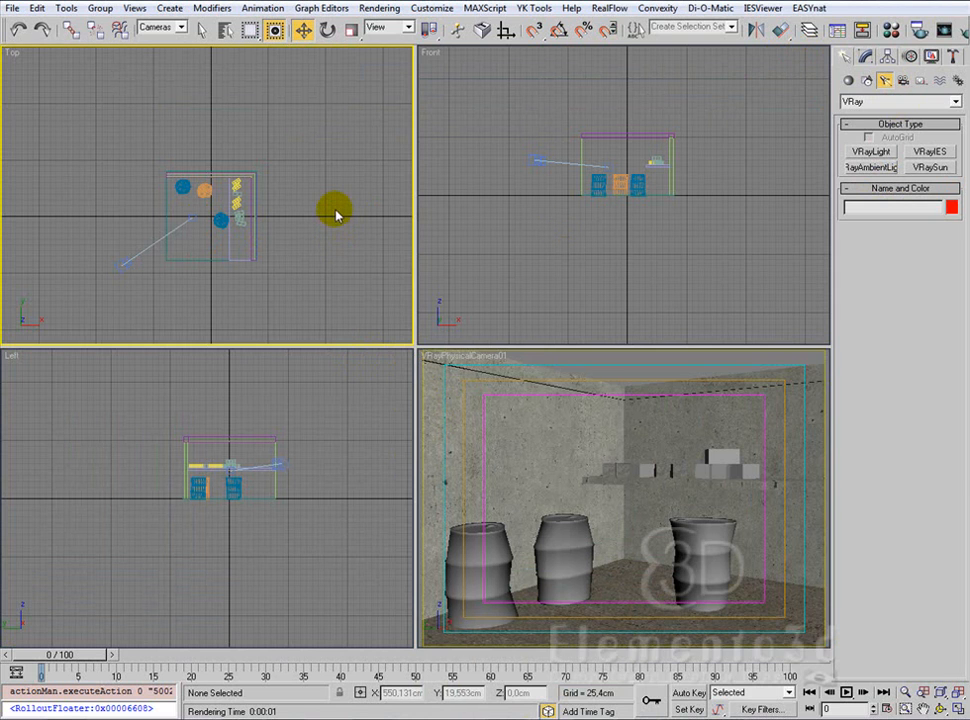
pyautogui.moveTo(281, 251); pyautogui.dragTo(281, 232, button='middle')
pyautogui.moveTo(645, 235); pyautogui.dragTo(647, 277, button='middle')
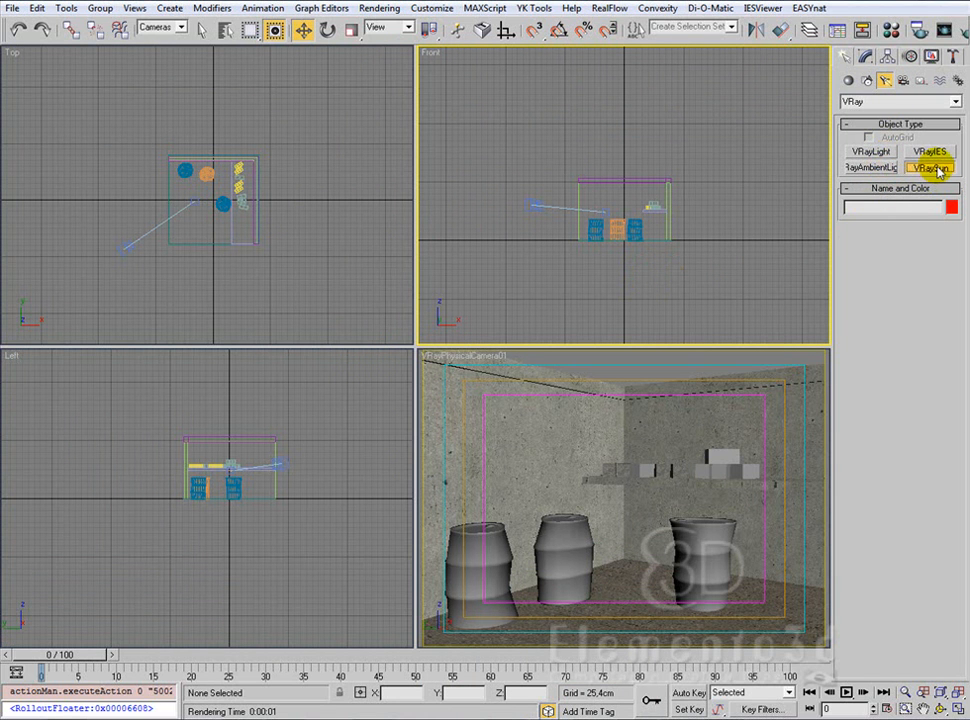
pyautogui.moveTo(336, 258); pyautogui.dragTo(330, 259, button='middle')
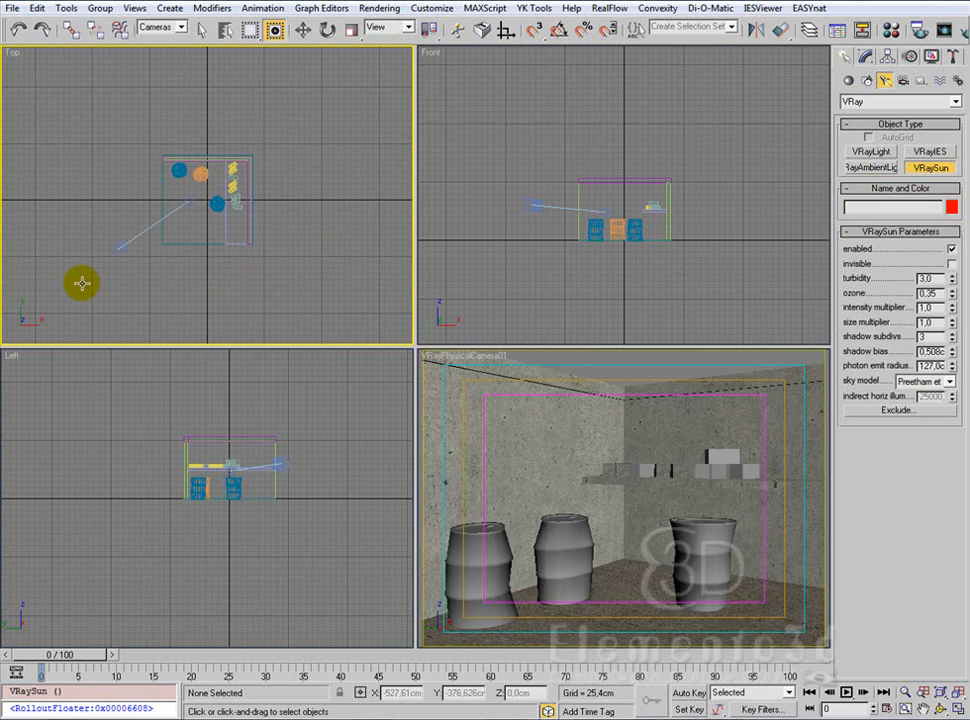
pyautogui.moveTo(44, 295); pyautogui.dragTo(219, 182)
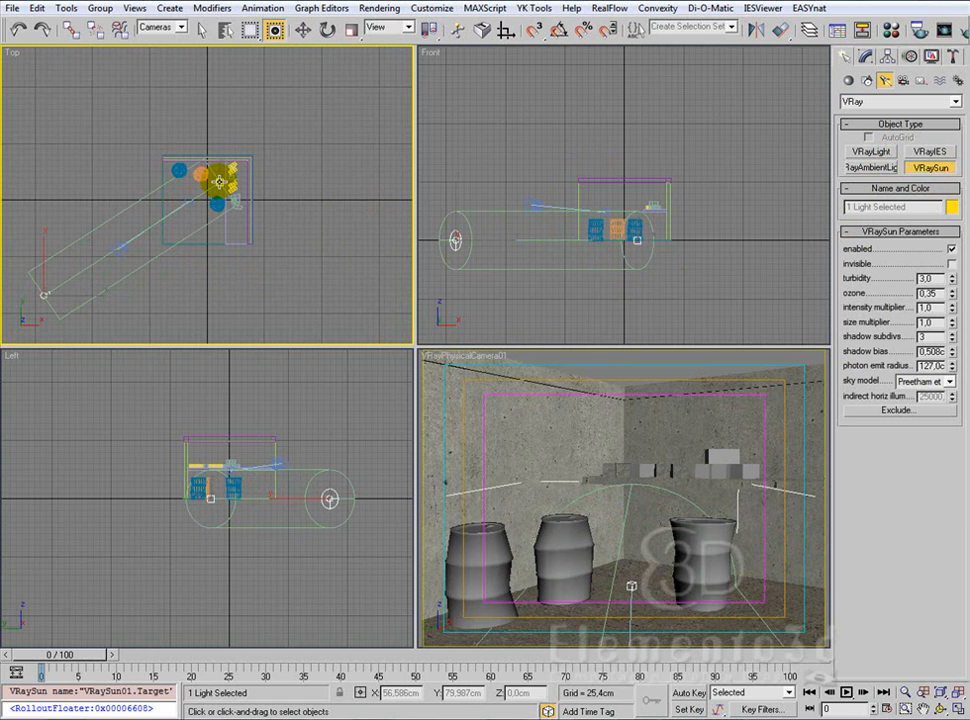
pyautogui.moveTo(219, 182); pyautogui.dragTo(220, 182)
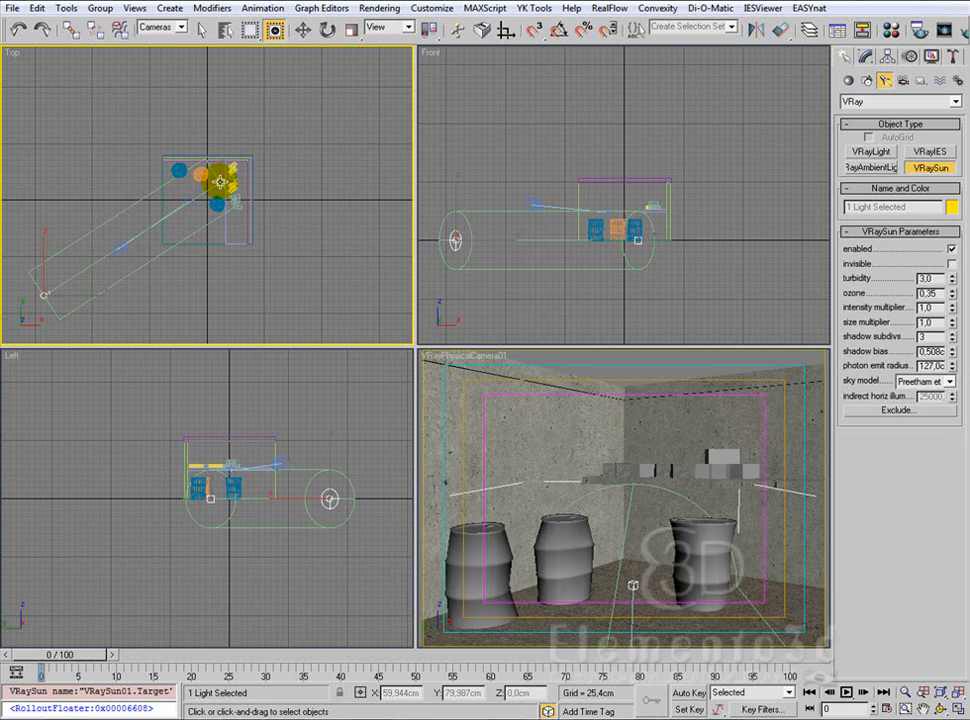
pyautogui.click(220, 182)
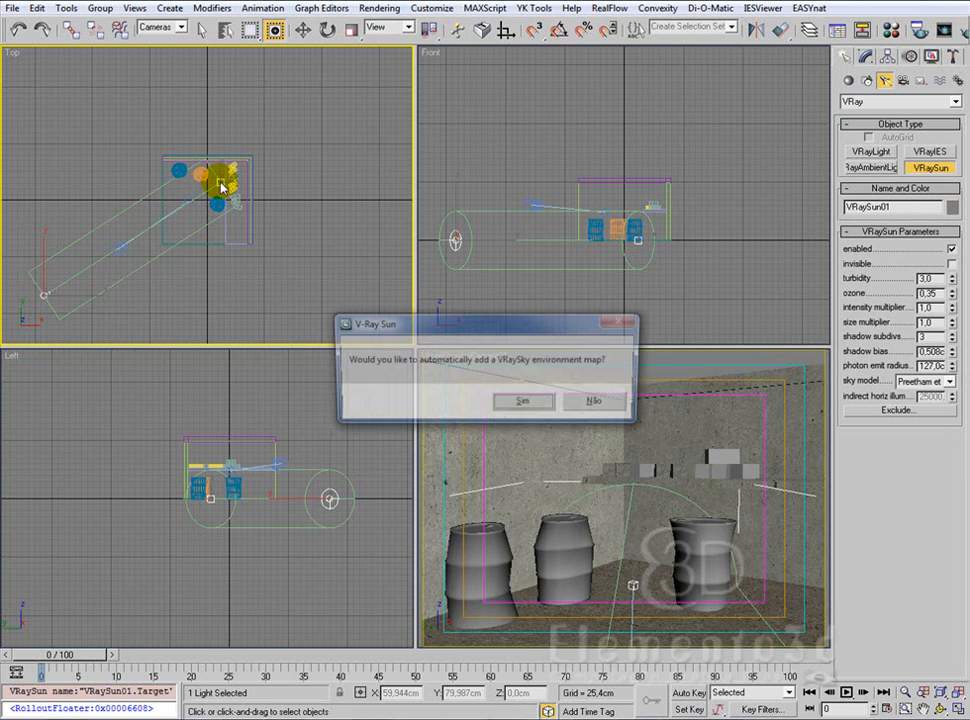
pyautogui.click(598, 403)
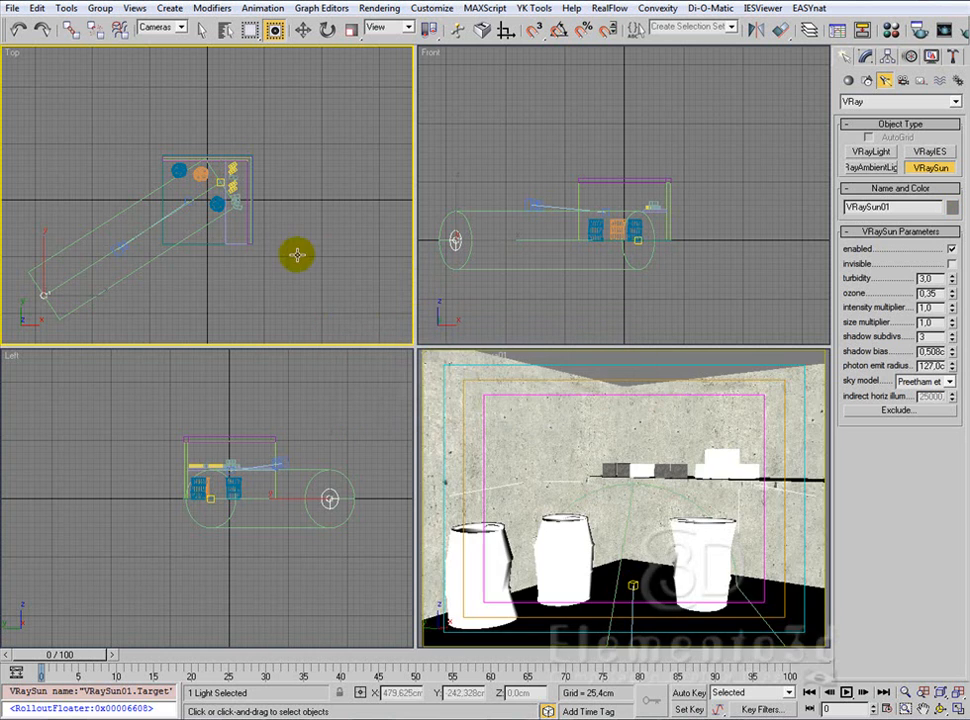
pyautogui.press('Delete')
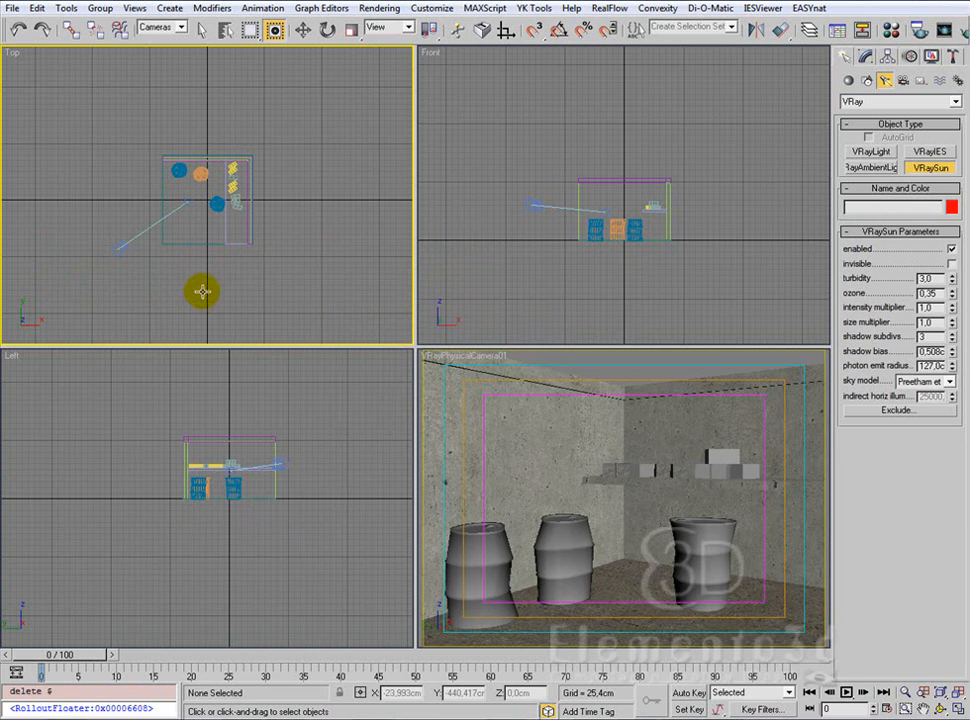
# Step: Create a VRaySun in the Top view from beyond the room's upper-right corner towards its lower-left floor area, adding a VRaySky environment map
pyautogui.click(284, 31)
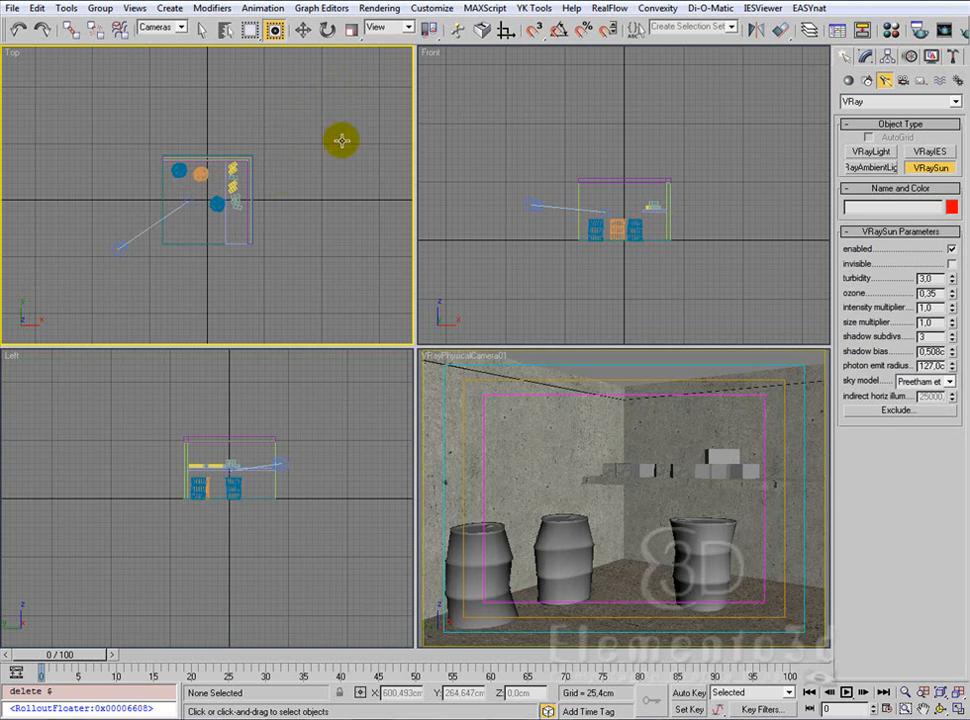
pyautogui.moveTo(372, 112); pyautogui.dragTo(177, 218)
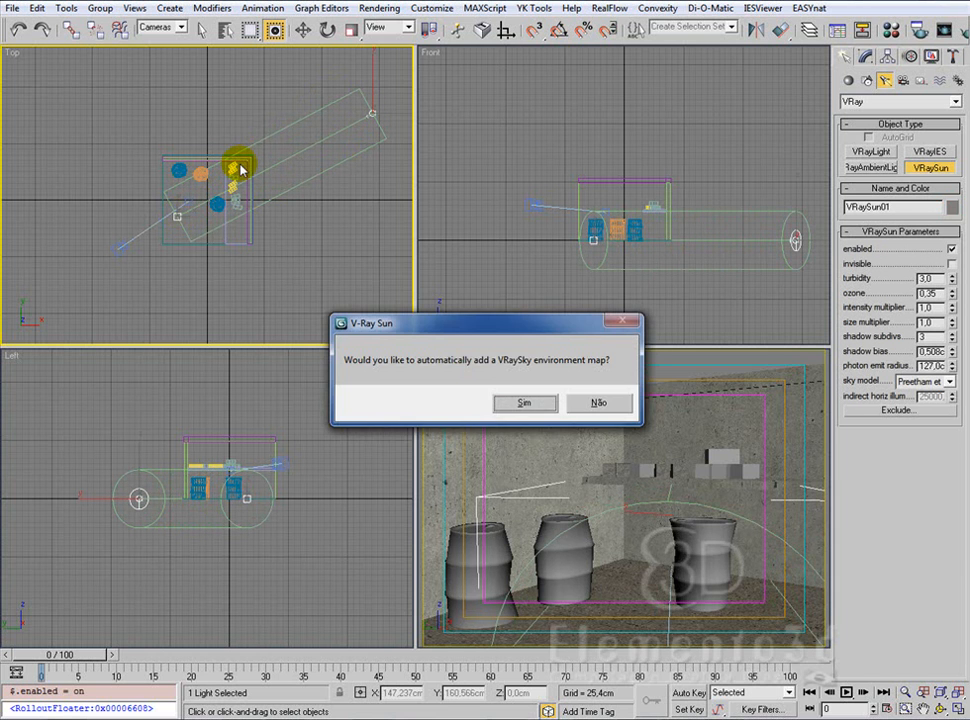
pyautogui.click(518, 404)
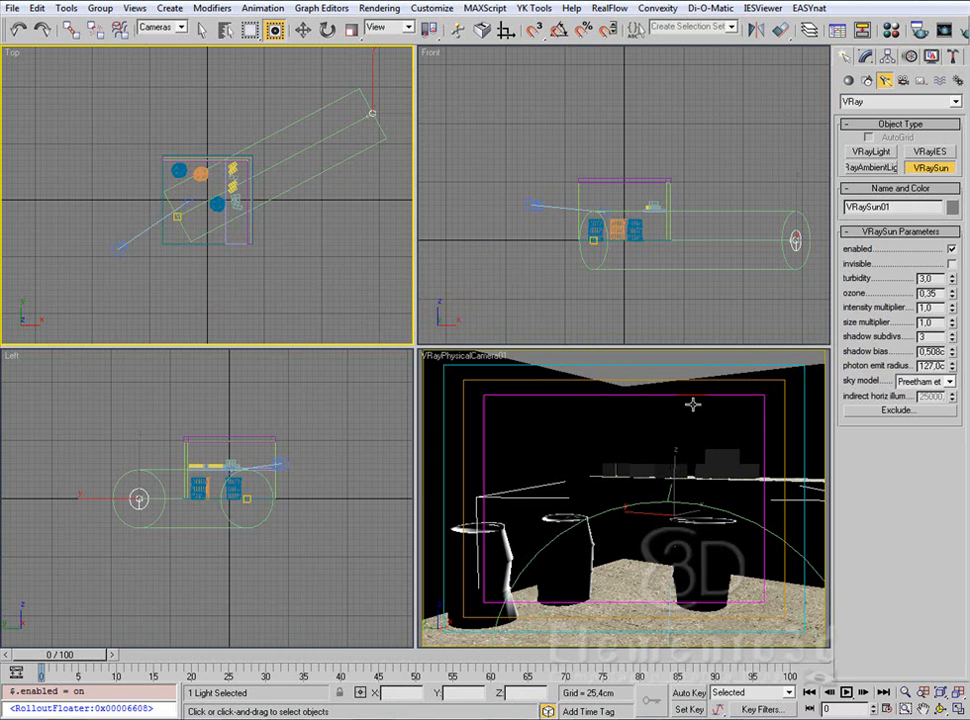
# Step: Raise the sun in the Left view to a height of about 878 cm and fit the scene in all views
pyautogui.click(303, 30)
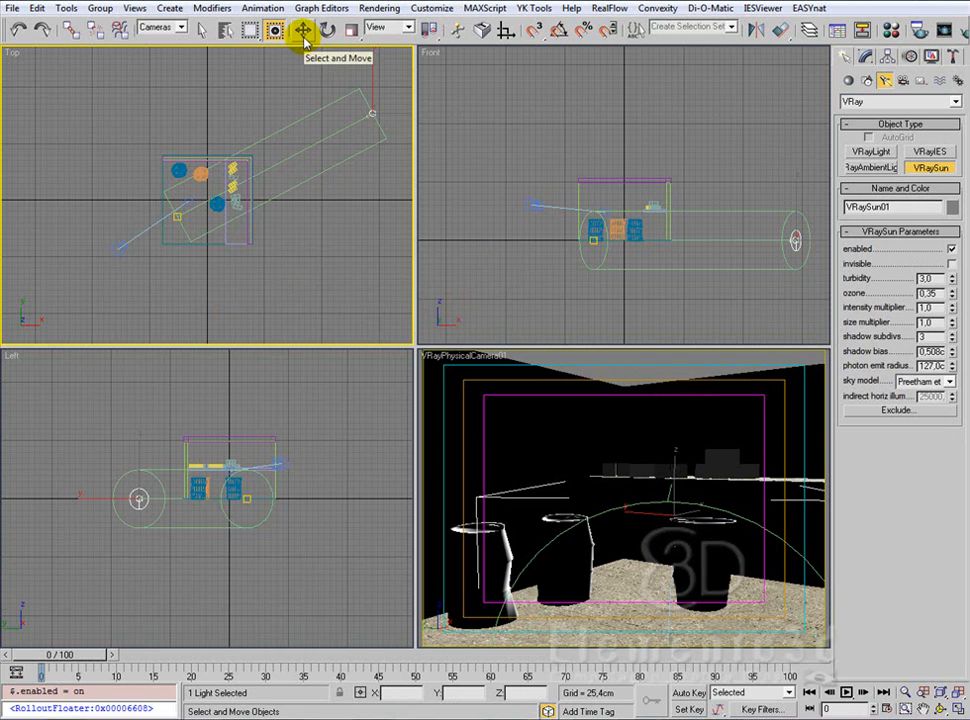
pyautogui.click(138, 486)
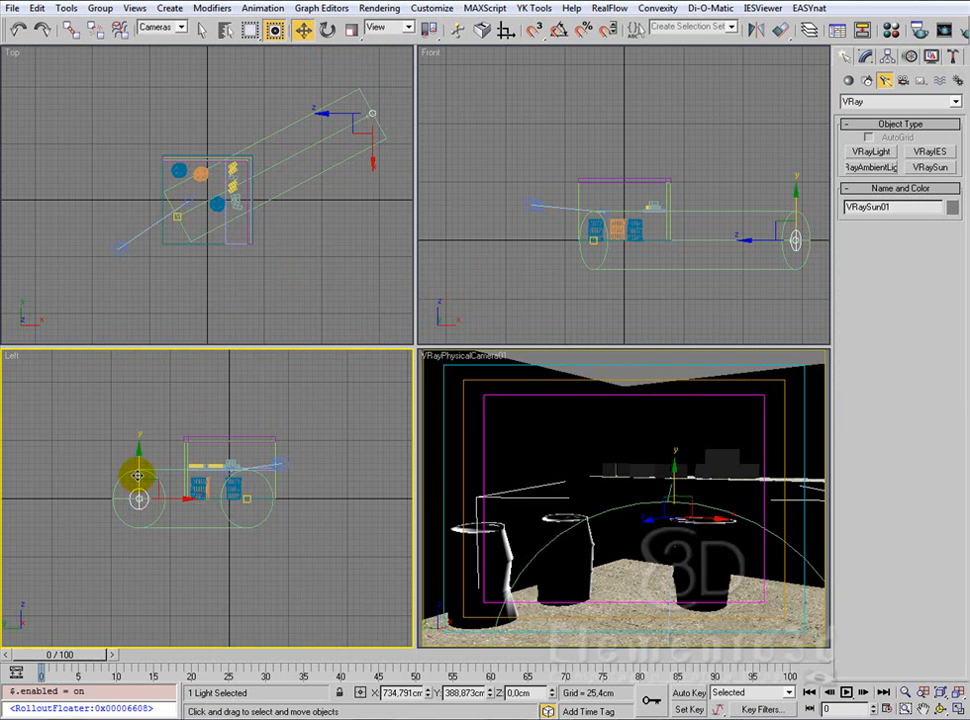
pyautogui.moveTo(137, 473); pyautogui.dragTo(156, 273)
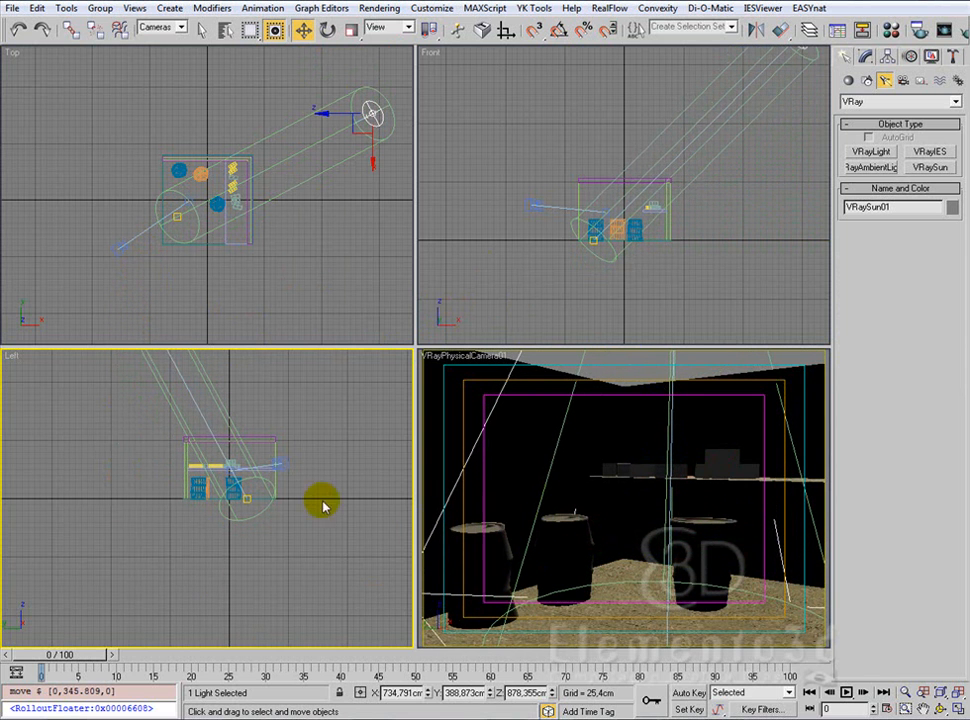
pyautogui.click(944, 691)
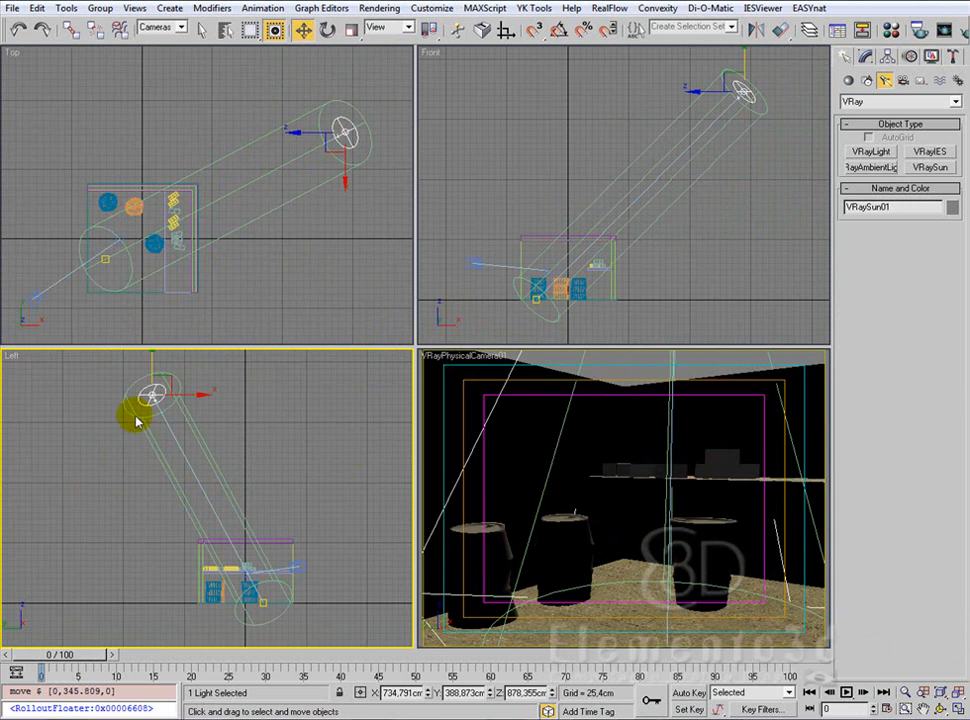
# Step: With the camera view active, set V-Ray's default lights to Off and disable hidden lights in the global switches
pyautogui.rightClick(562, 388)
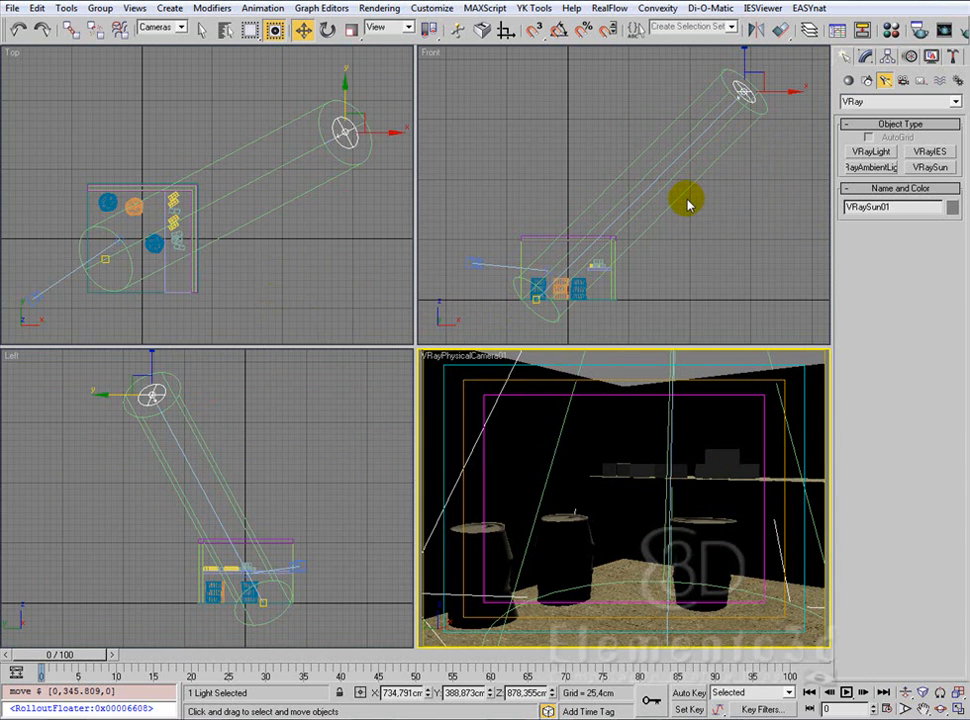
pyautogui.press('F10')
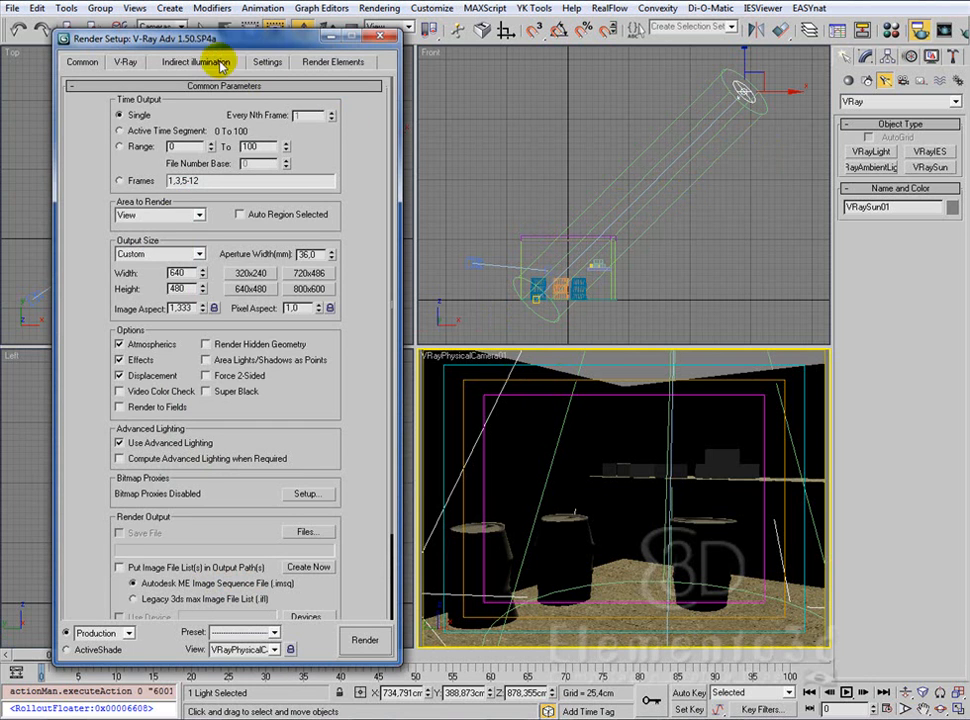
pyautogui.moveTo(229, 47); pyautogui.dragTo(203, 64)
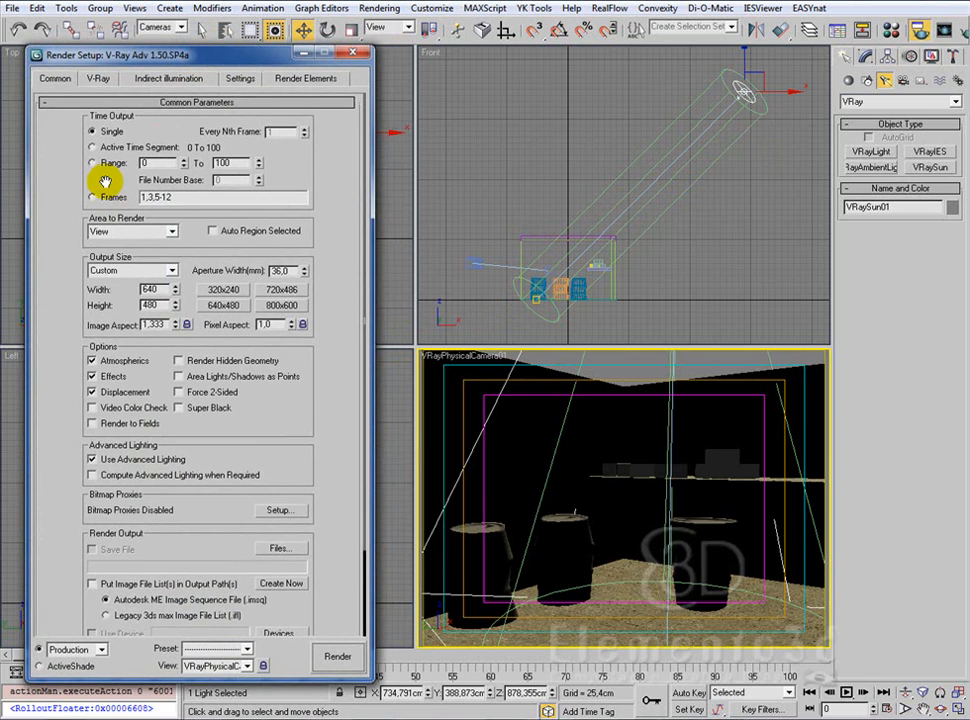
pyautogui.click(90, 78)
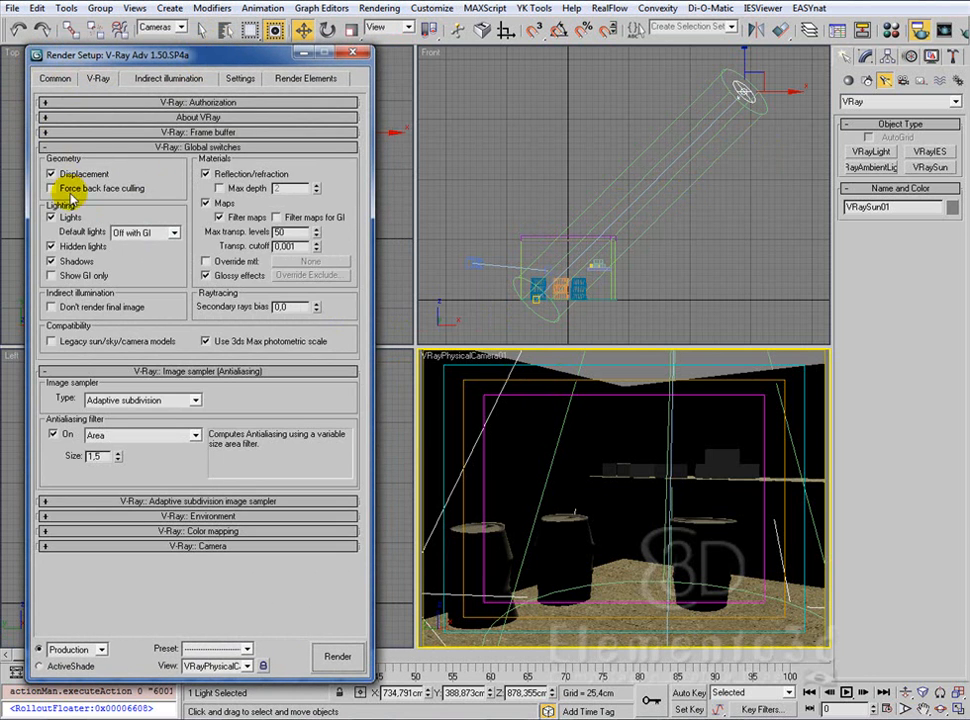
pyautogui.click(135, 236)
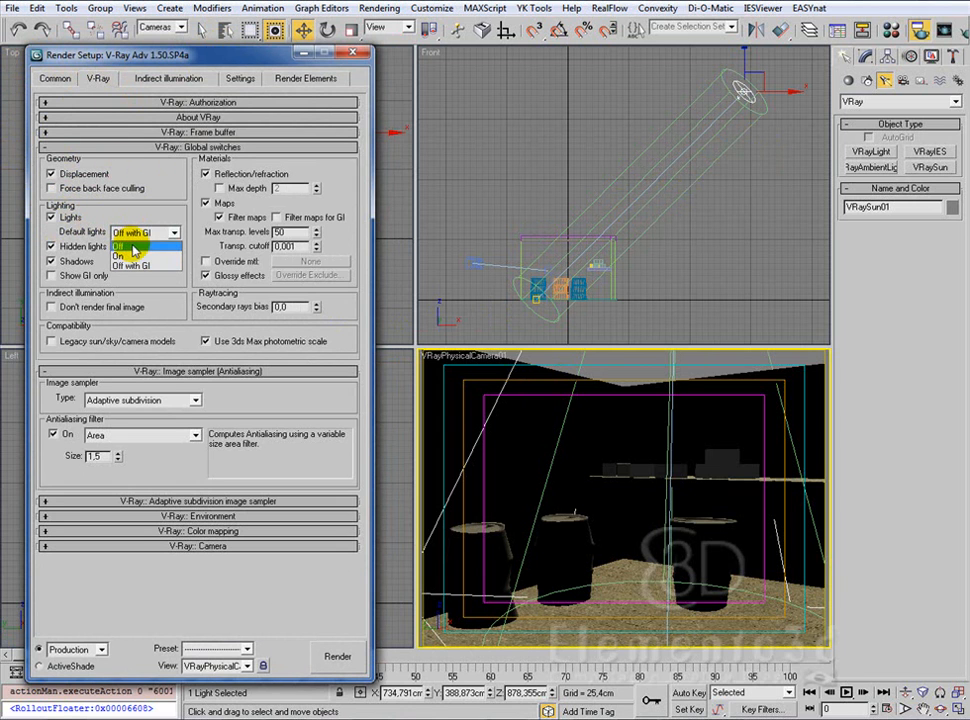
pyautogui.click(133, 247)
pyautogui.click(66, 247)
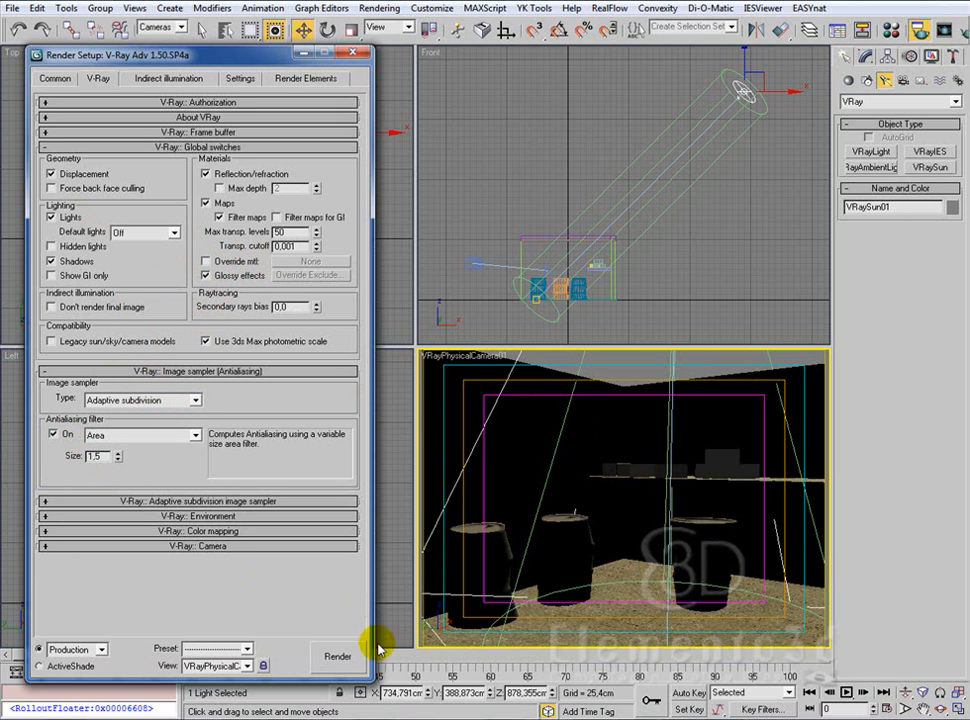
# Step: Render the camera view with the sun and sky, and move the rendered frame clear of the render settings
pyautogui.click(335, 655)
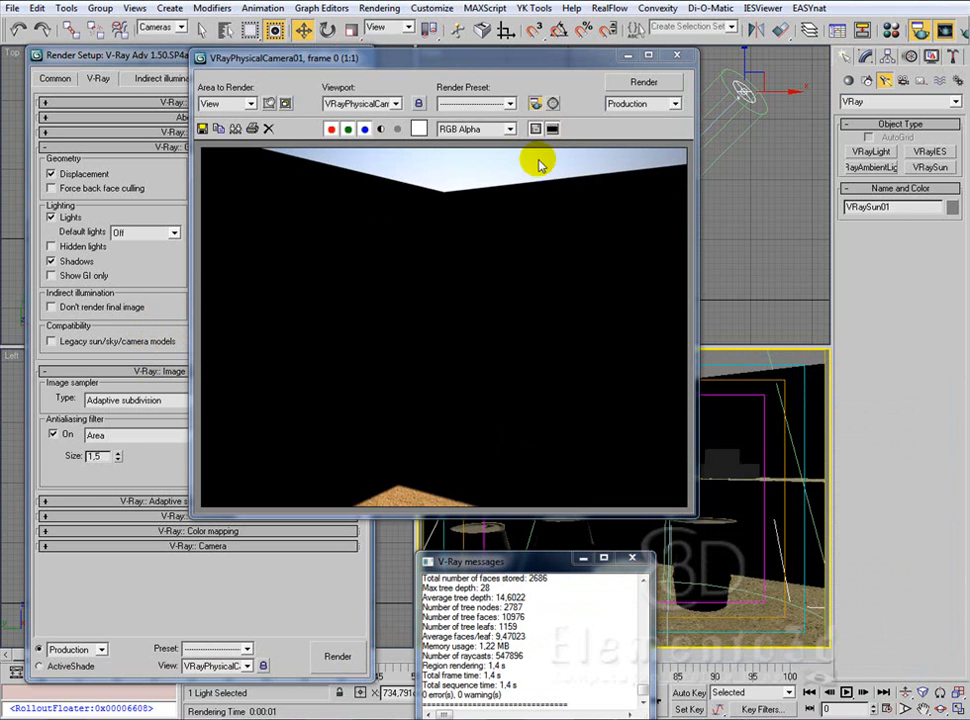
pyautogui.moveTo(490, 62); pyautogui.dragTo(630, 19)
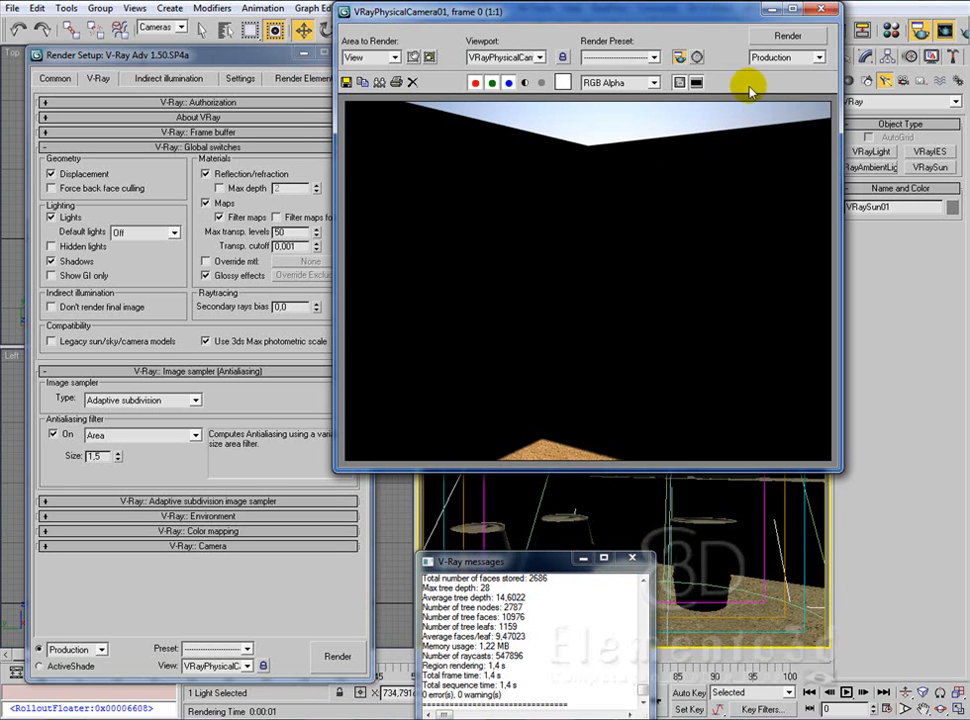
# Step: Close the rendered frame and set the V-Ray image sampler type to Fixed
pyautogui.click(818, 12)
pyautogui.moveTo(255, 59); pyautogui.dragTo(268, 46)
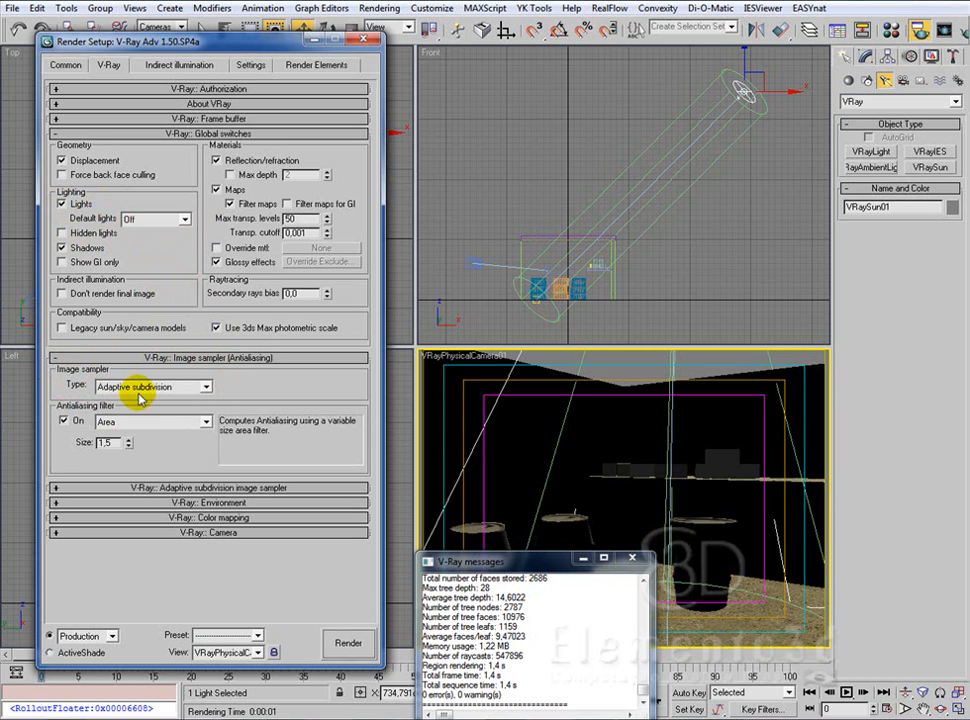
pyautogui.click(207, 388)
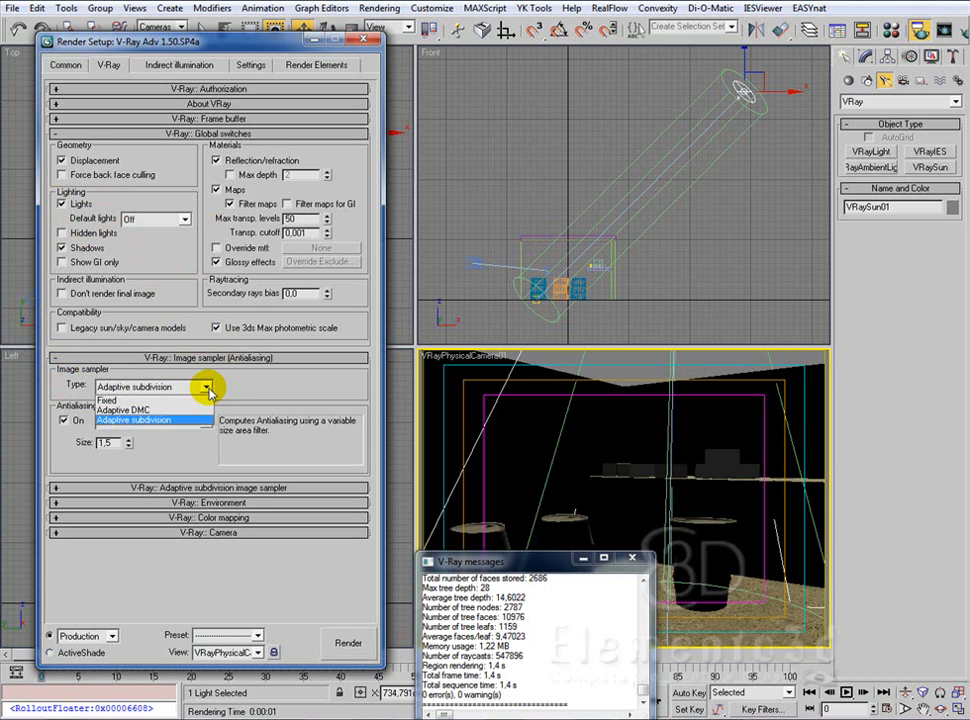
pyautogui.click(140, 400)
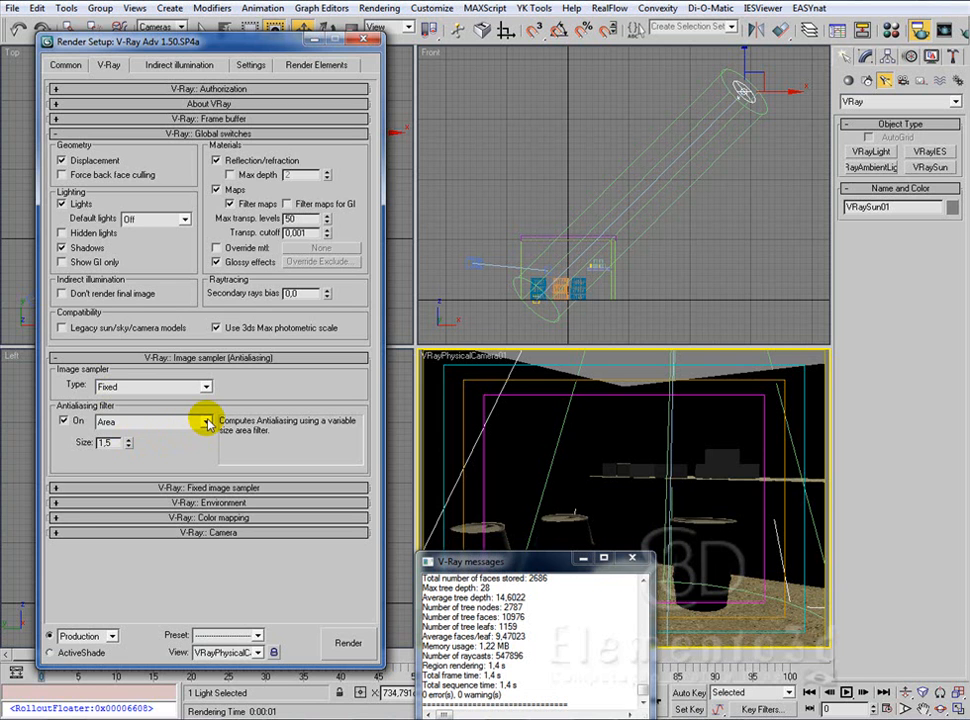
pyautogui.click(207, 422)
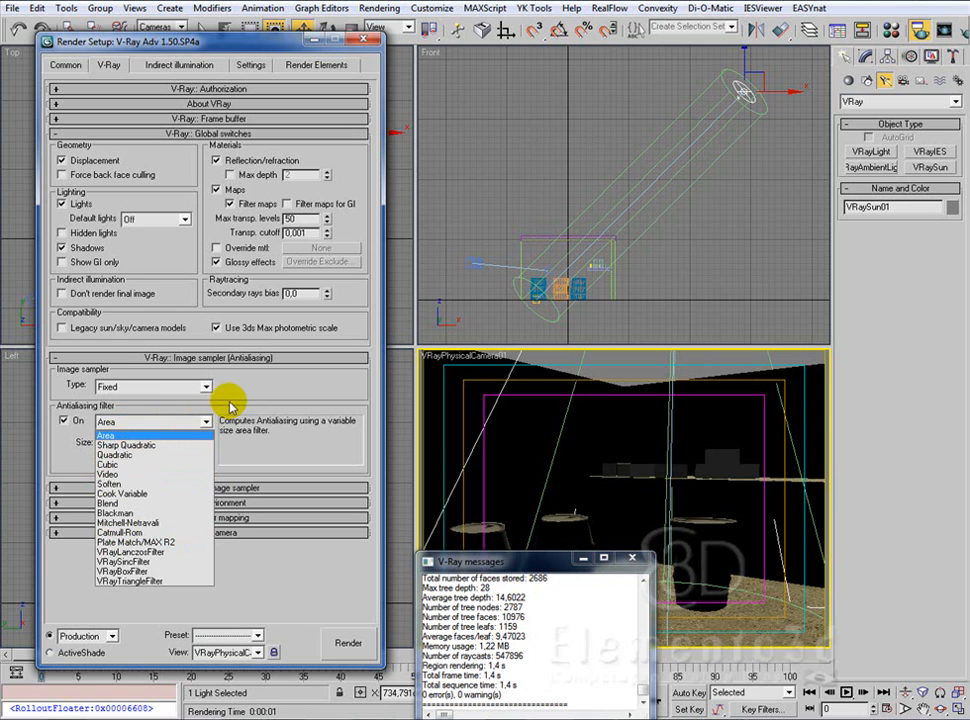
pyautogui.click(228, 440)
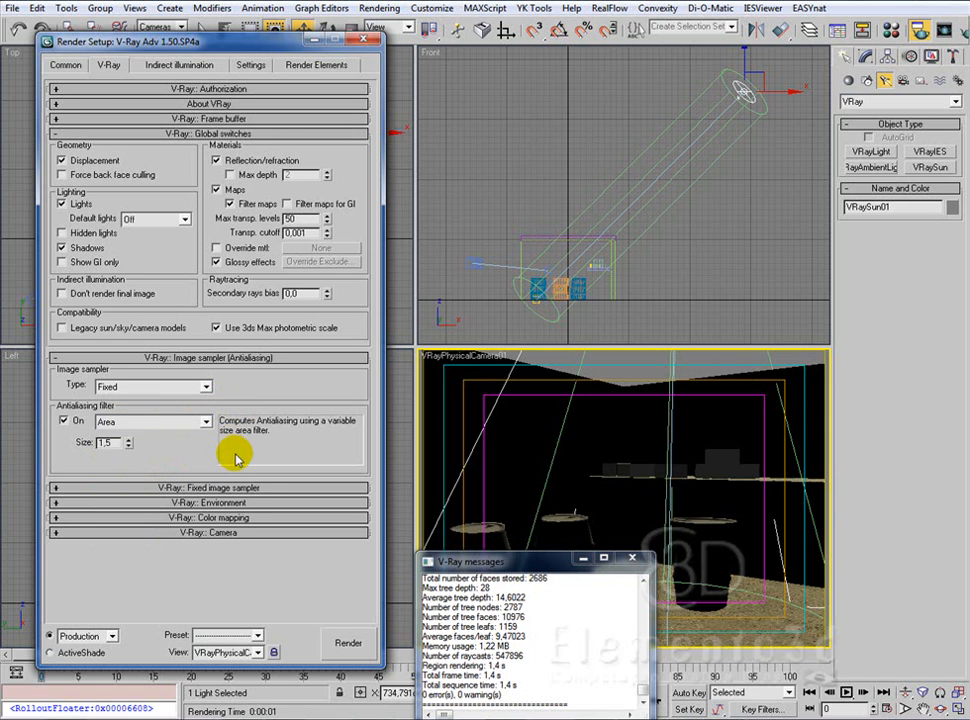
# Step: Set the V-Ray render region division X size to 16 in the system settings
pyautogui.click(251, 66)
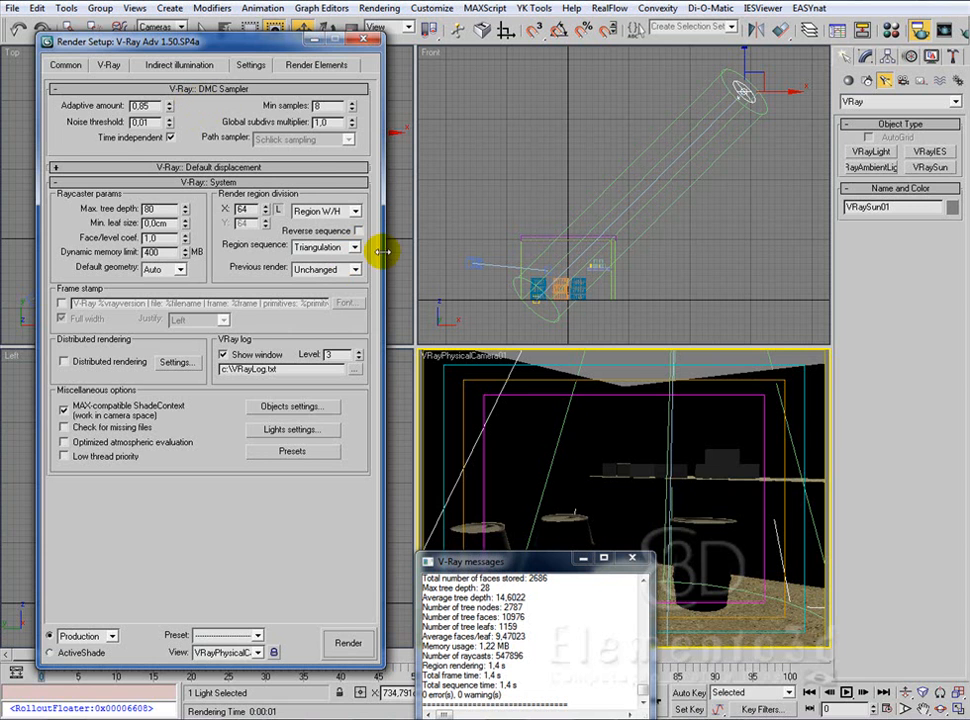
pyautogui.doubleClick(245, 210)
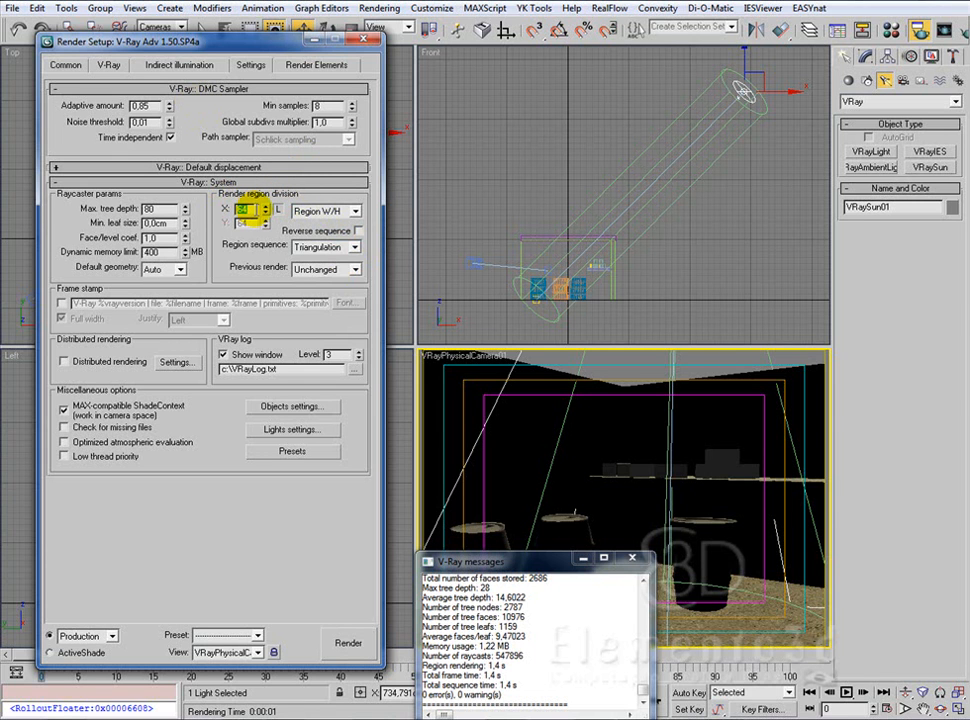
pyautogui.write('16')
pyautogui.press('Return')
# Step: Disable showing the V-Ray log window and close the open V-Ray messages
pyautogui.click(224, 355)
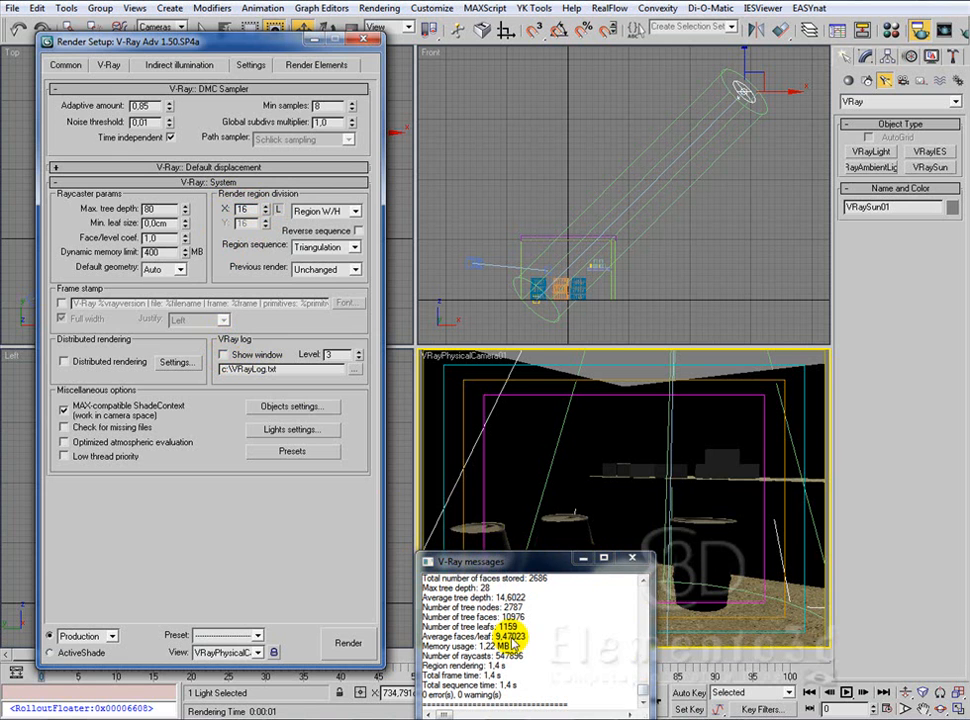
pyautogui.moveTo(547, 566); pyautogui.dragTo(557, 537)
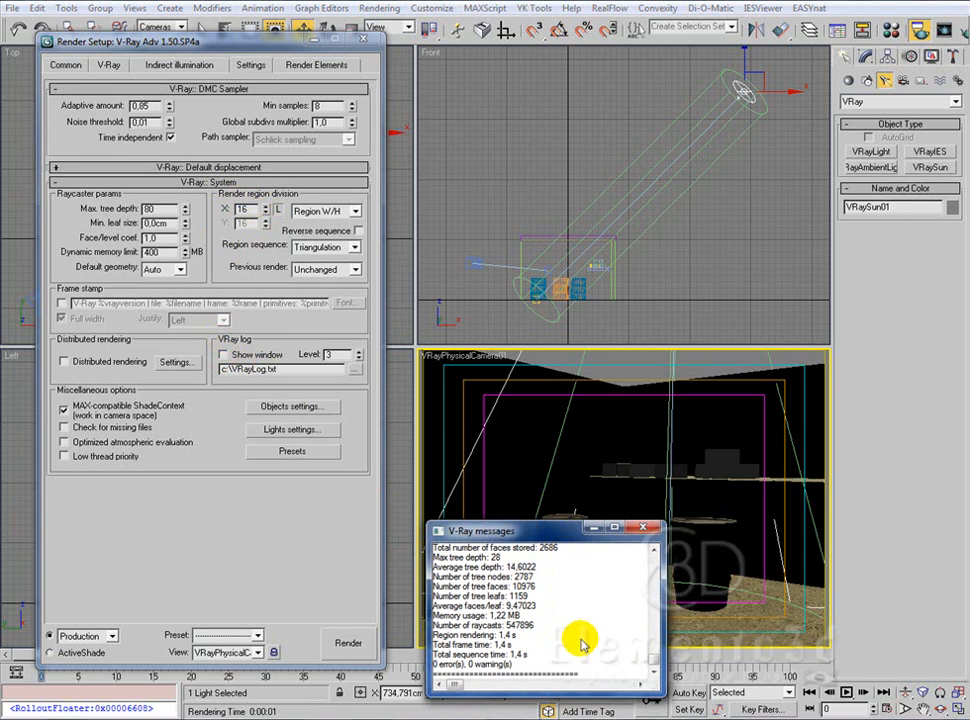
pyautogui.click(641, 531)
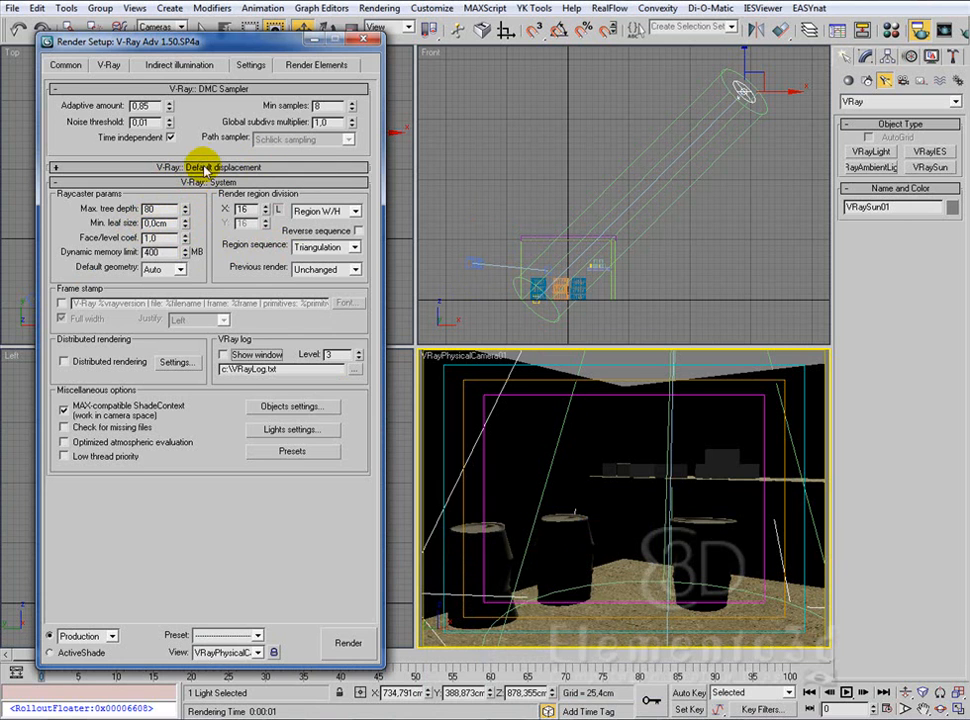
pyautogui.click(245, 167)
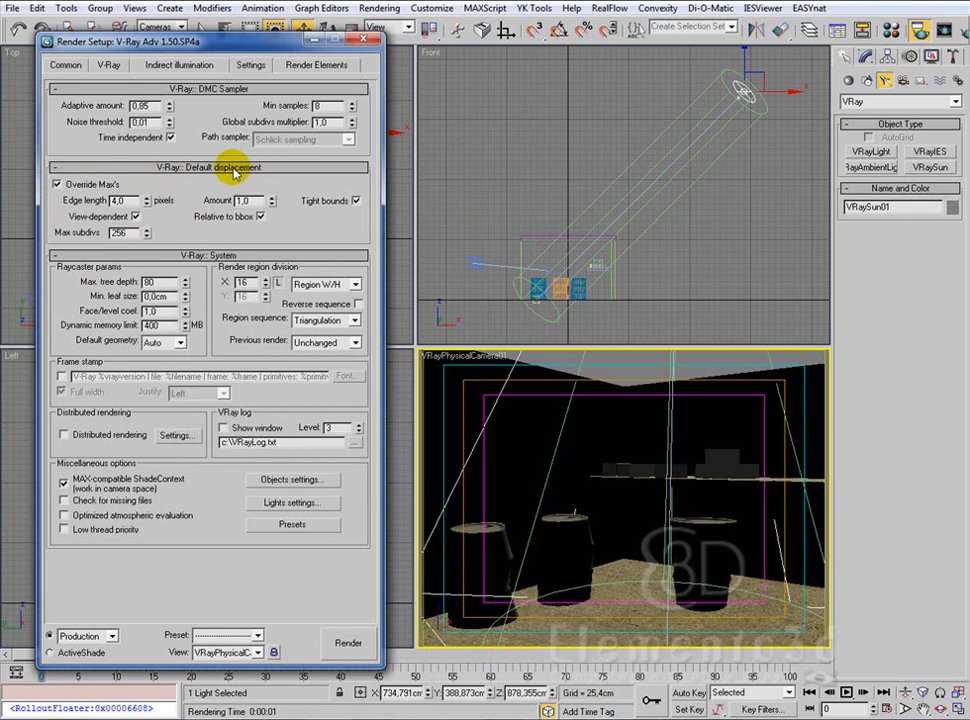
# Step: Enable indirect illumination and set the irradiance map to the Very low preset with the calculation phase shown
pyautogui.click(182, 66)
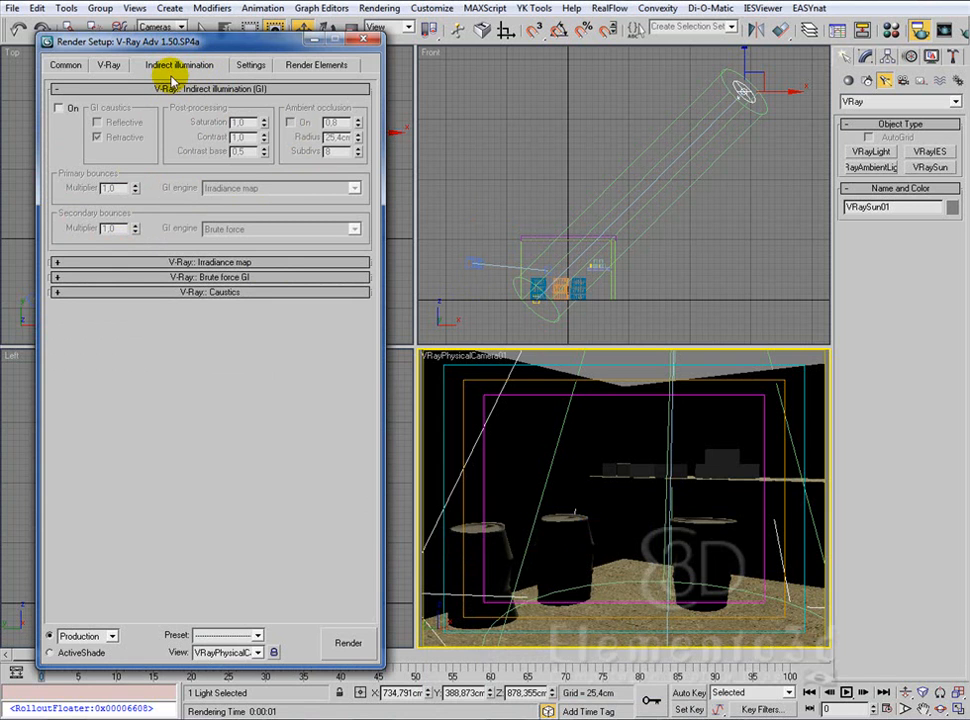
pyautogui.click(58, 108)
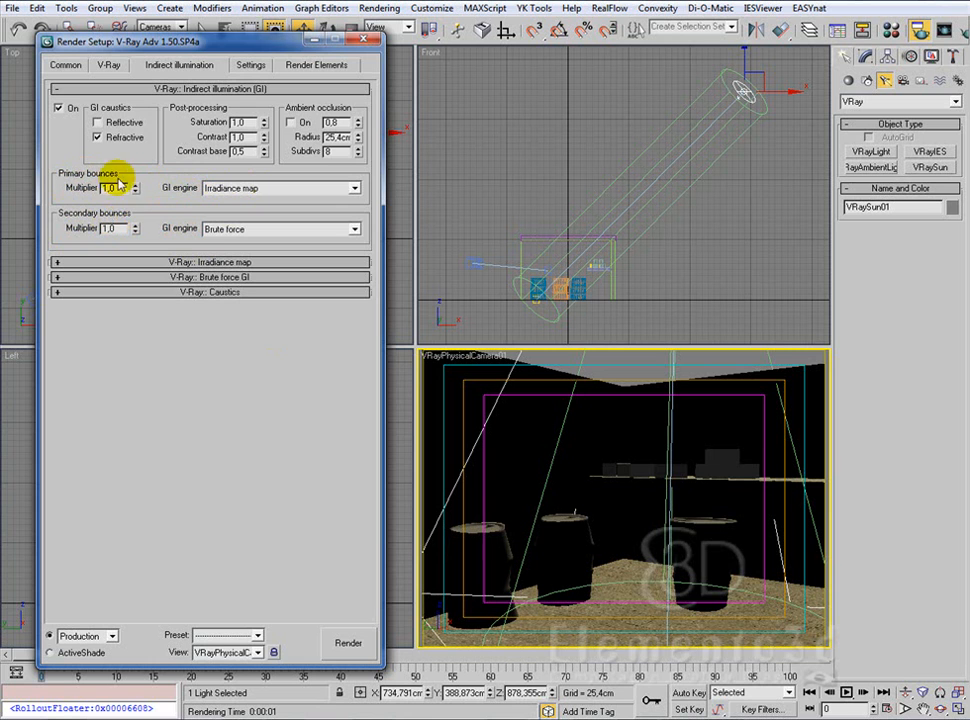
pyautogui.click(210, 262)
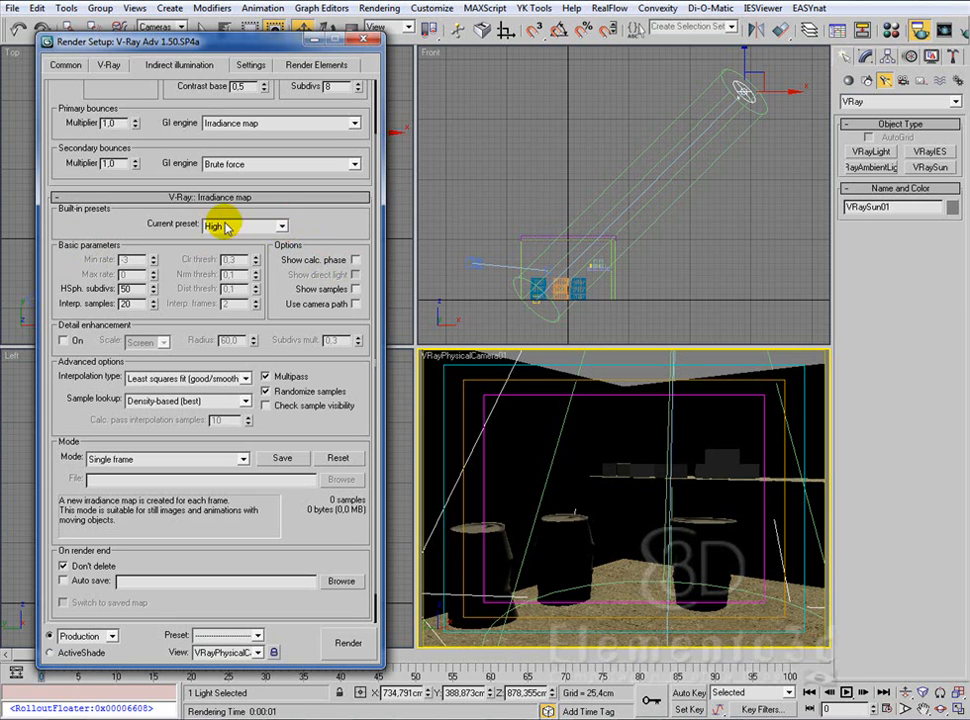
pyautogui.click(283, 228)
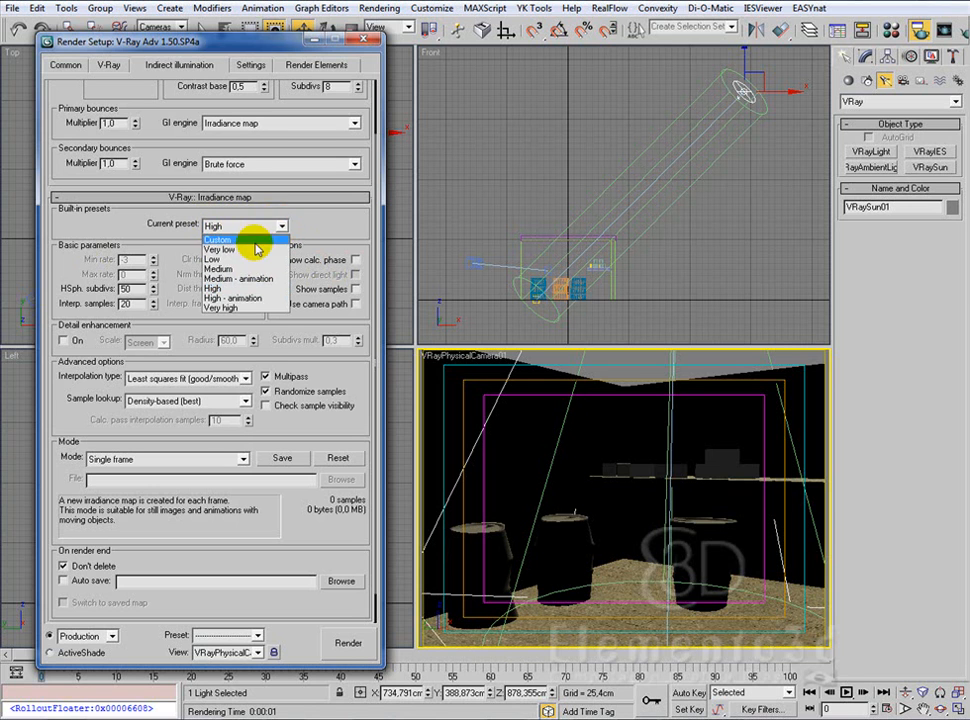
pyautogui.click(253, 250)
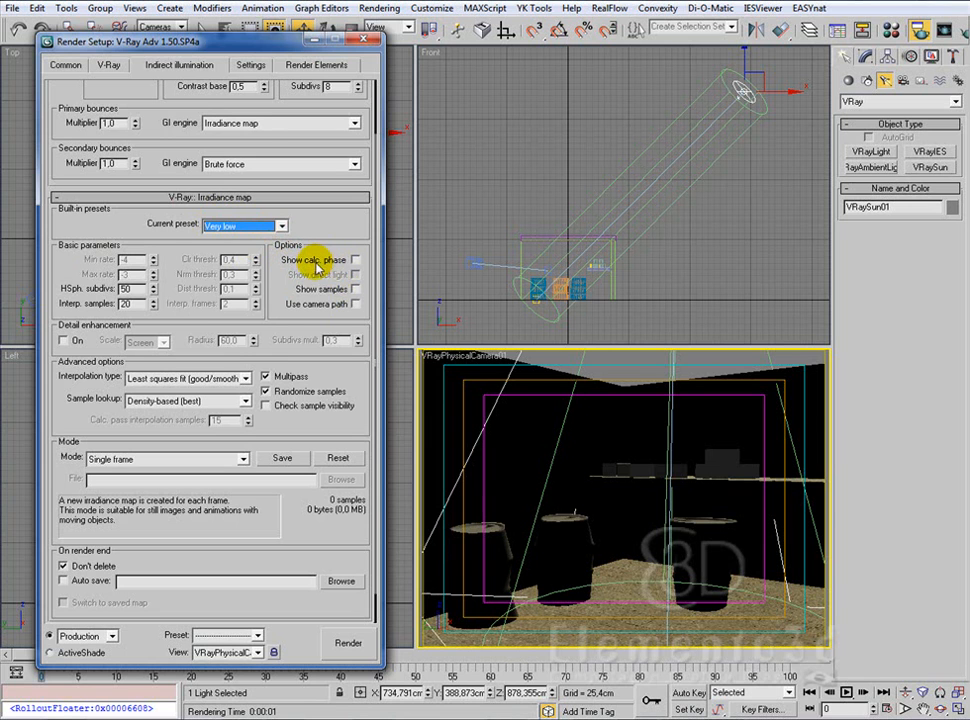
pyautogui.click(355, 260)
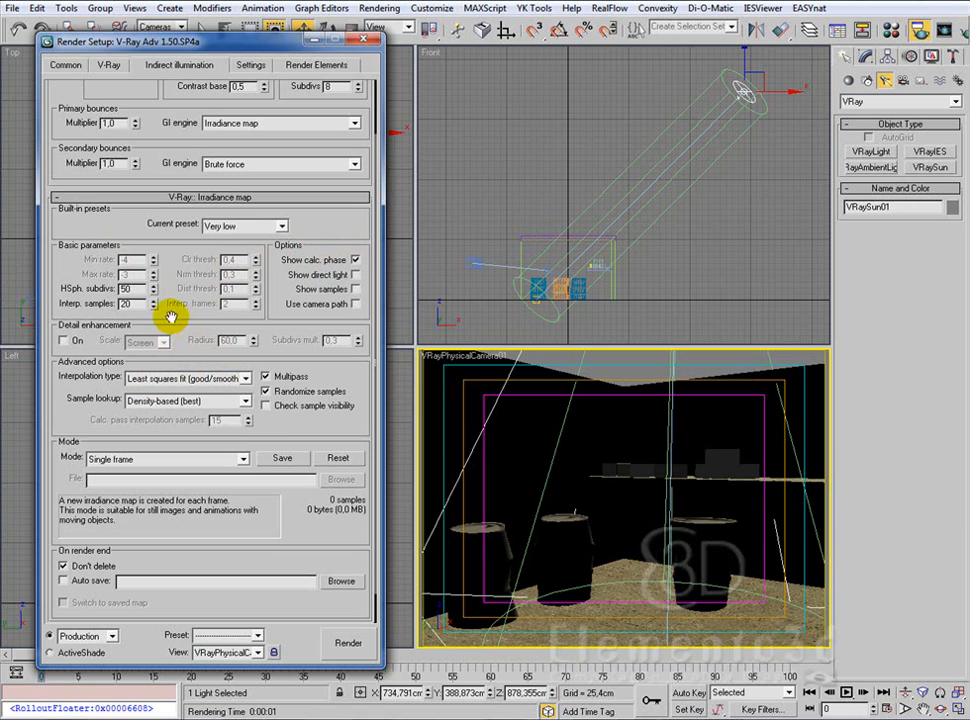
# Step: Set the irradiance map's HSph. subdivs to 30
pyautogui.doubleClick(126, 288)
pyautogui.write('20')
pyautogui.press('Return')
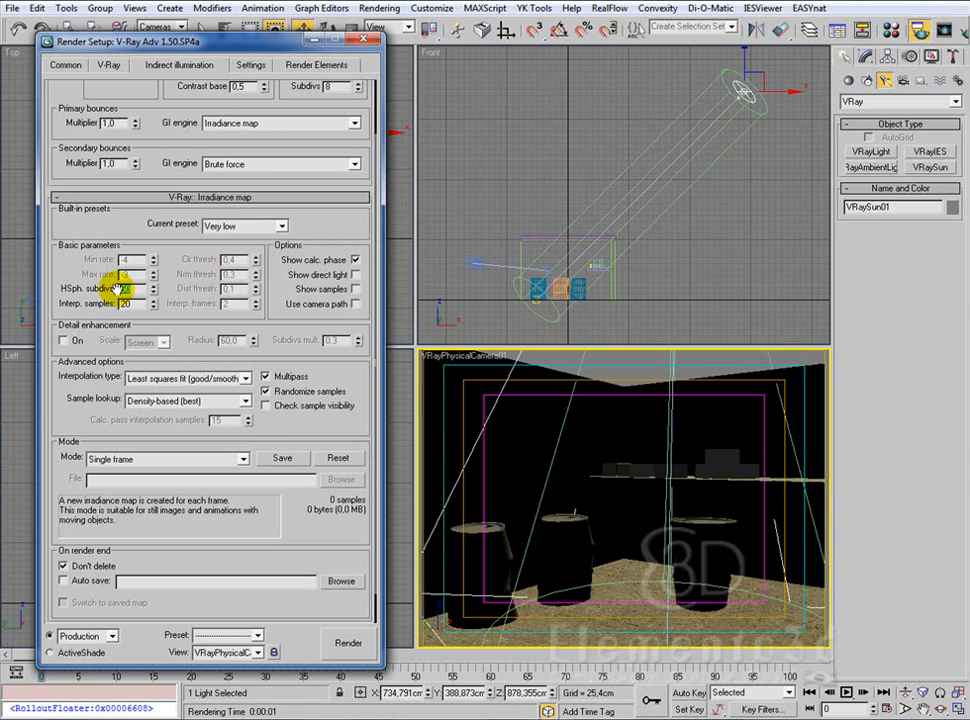
pyautogui.write('30')
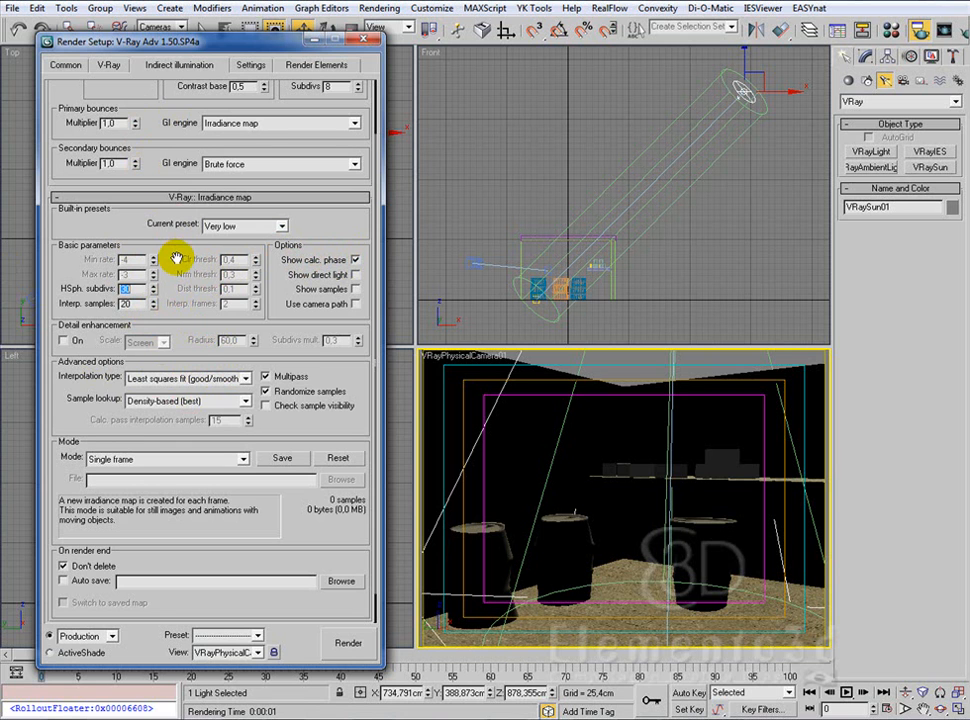
# Step: Set the Brute force GI subdivs to 1
pyautogui.moveTo(176, 259)
pyautogui.mouseDown()
pyautogui.moveTo(178, 275)
pyautogui.moveTo(176, 254)
pyautogui.mouseUp()
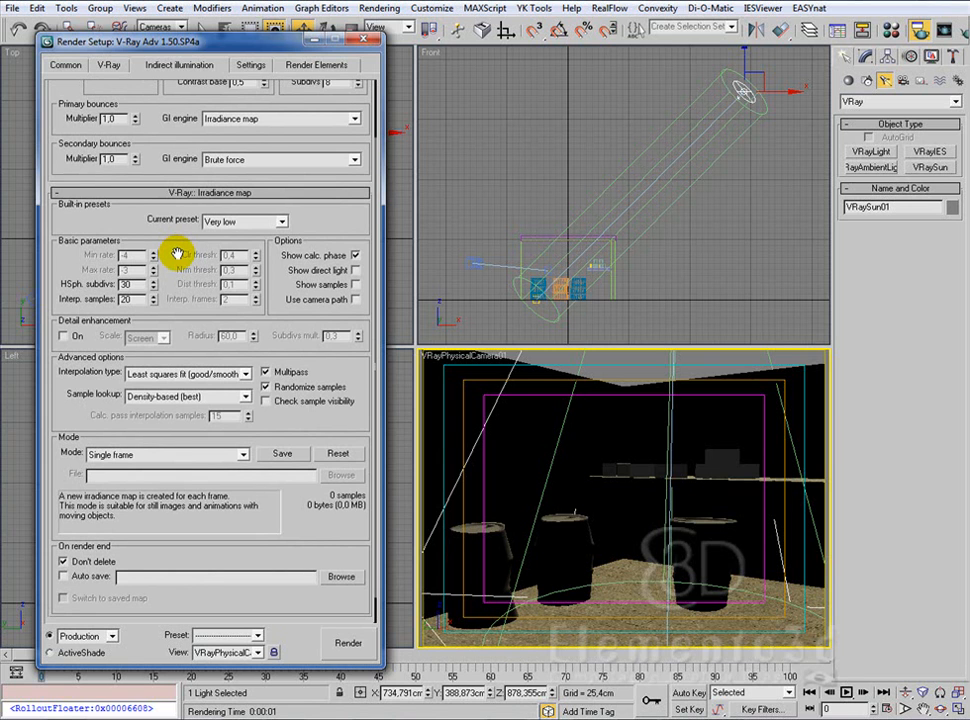
pyautogui.moveTo(176, 254); pyautogui.dragTo(175, 147)
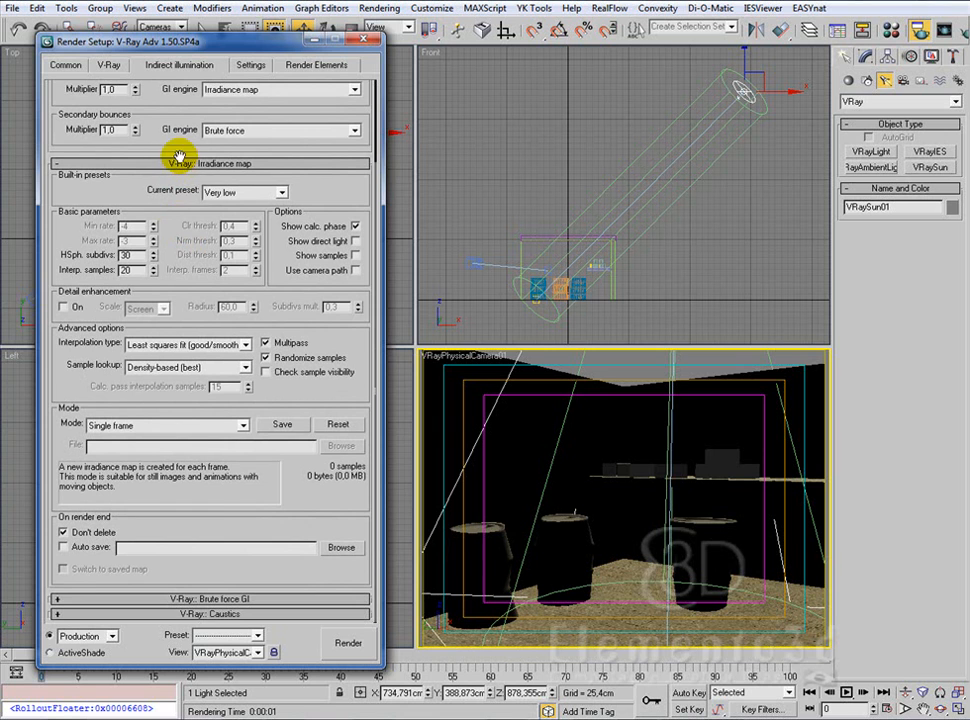
pyautogui.click(225, 600)
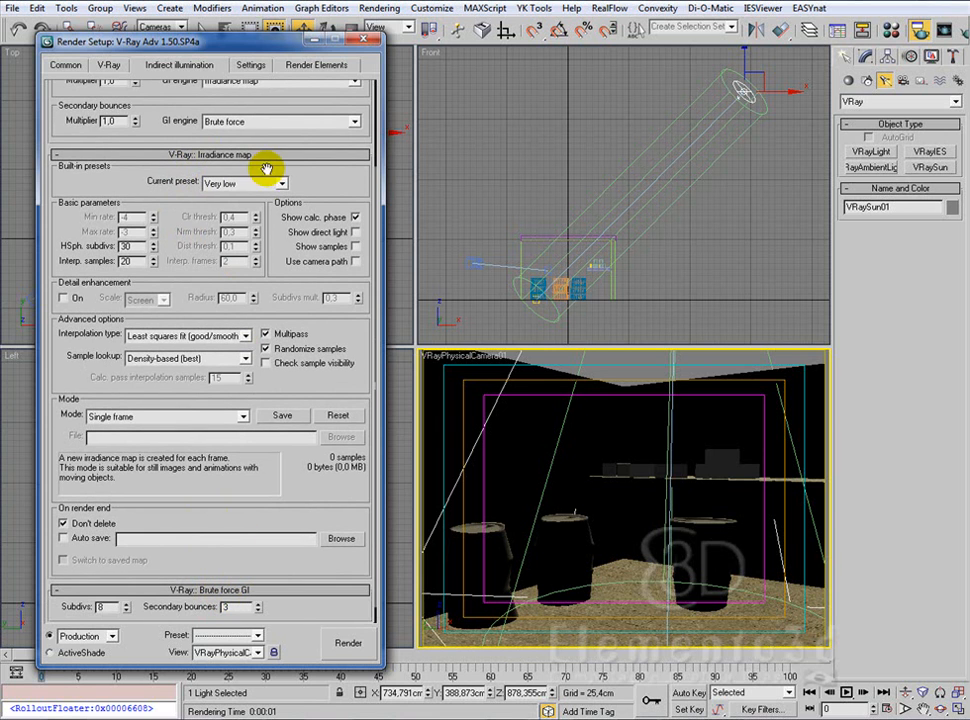
pyautogui.moveTo(300, 170)
pyautogui.mouseDown()
pyautogui.moveTo(310, 200)
pyautogui.moveTo(304, 163)
pyautogui.mouseUp()
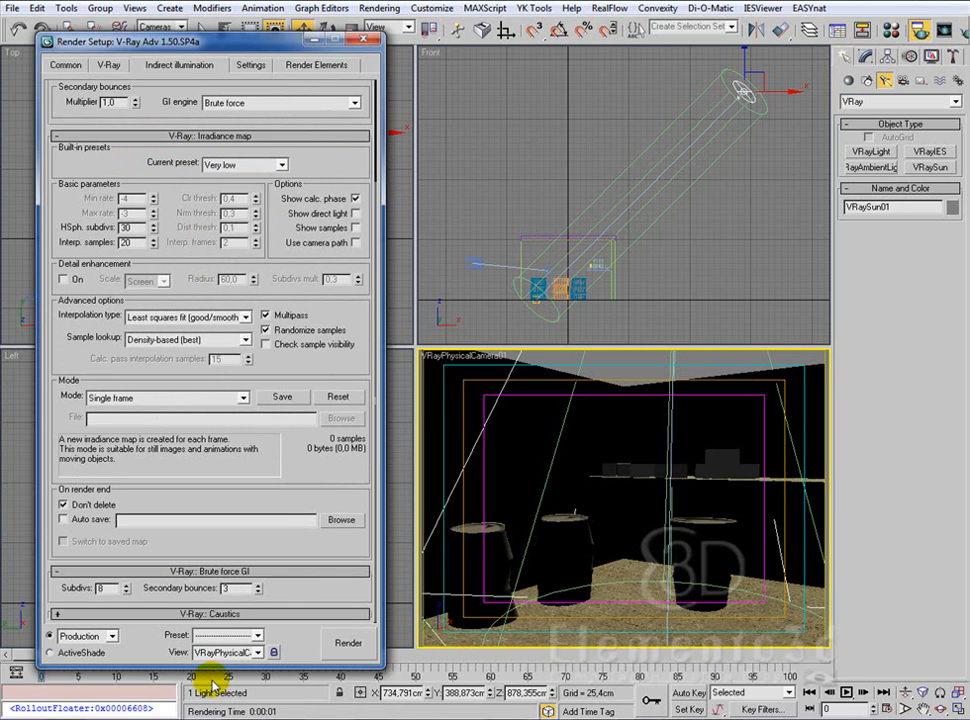
pyautogui.doubleClick(113, 587)
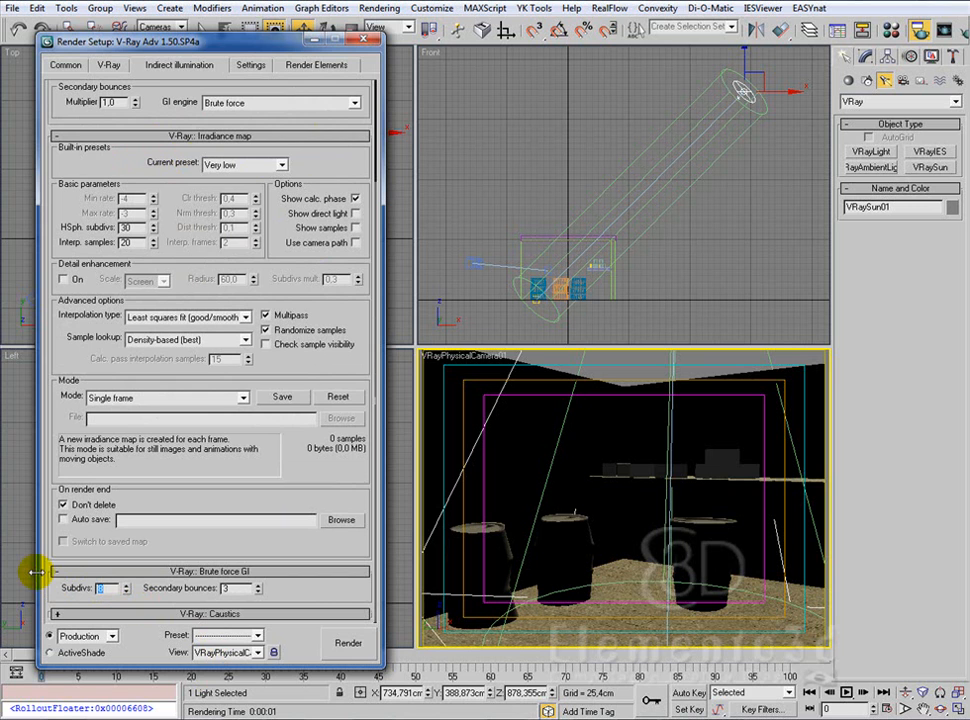
pyautogui.write('1')
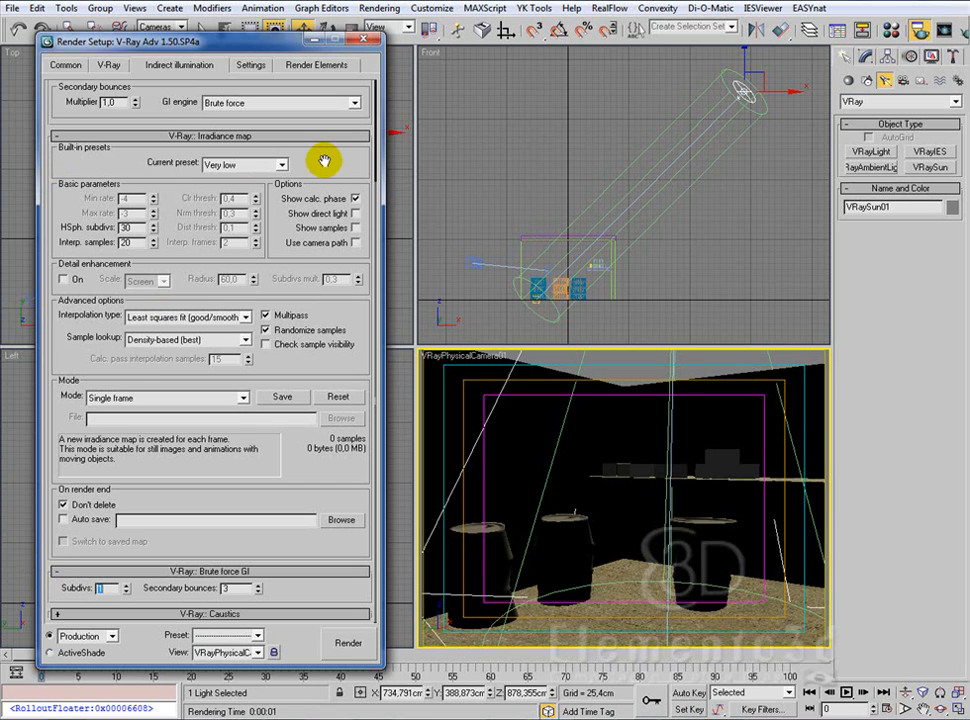
# Step: Turn off the antialiasing filter and enable the GI environment (skylight) override, keeping its light blue color
pyautogui.click(104, 63)
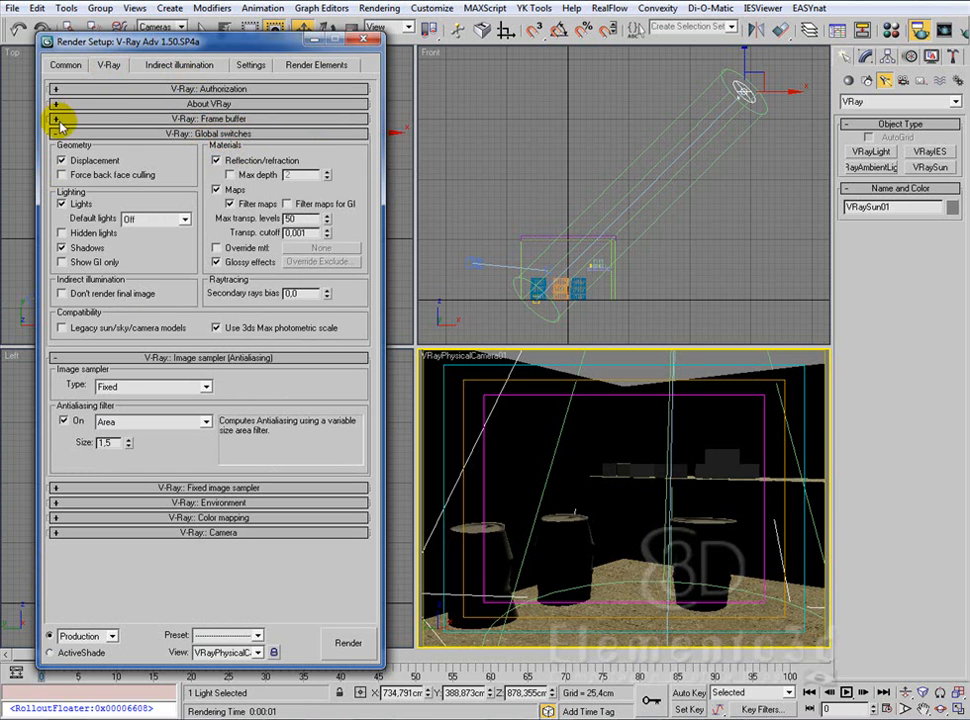
pyautogui.click(64, 421)
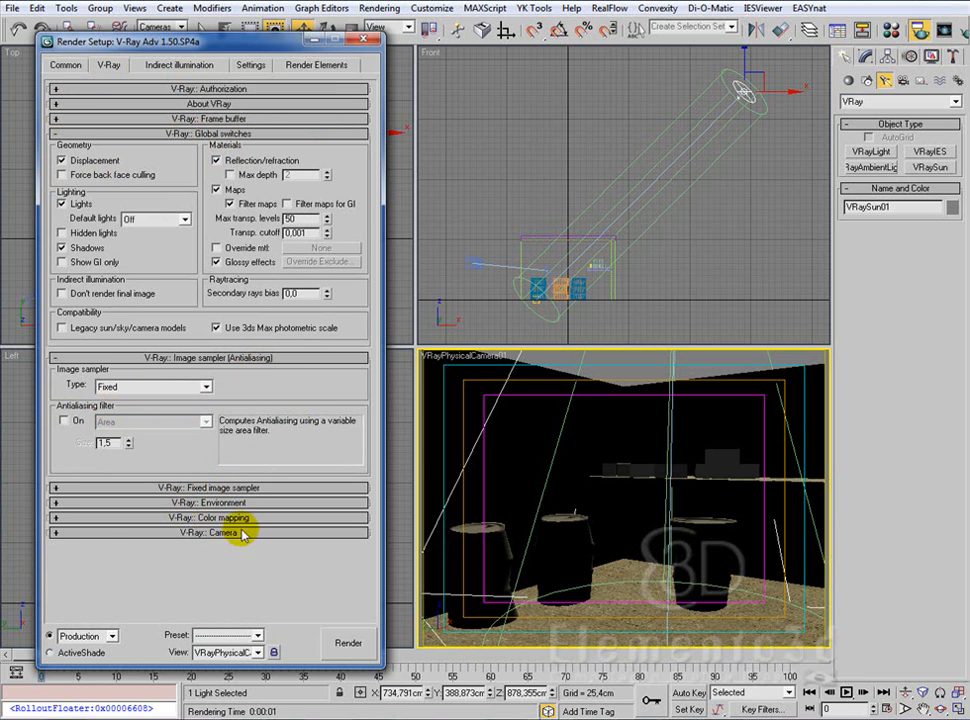
pyautogui.click(217, 503)
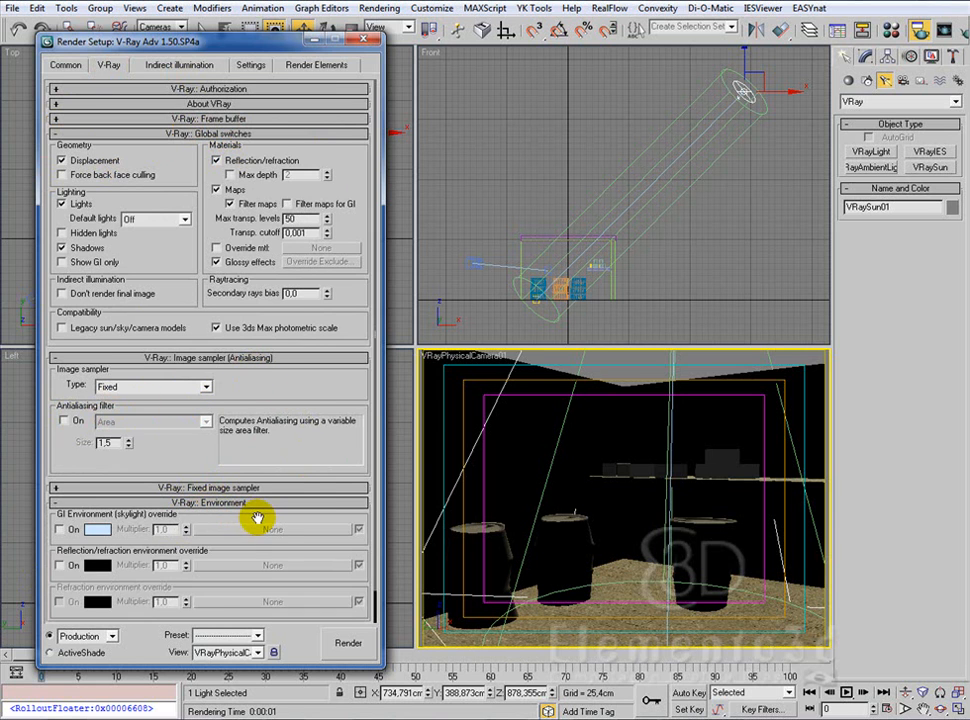
pyautogui.scroll(-1, 255, 515)
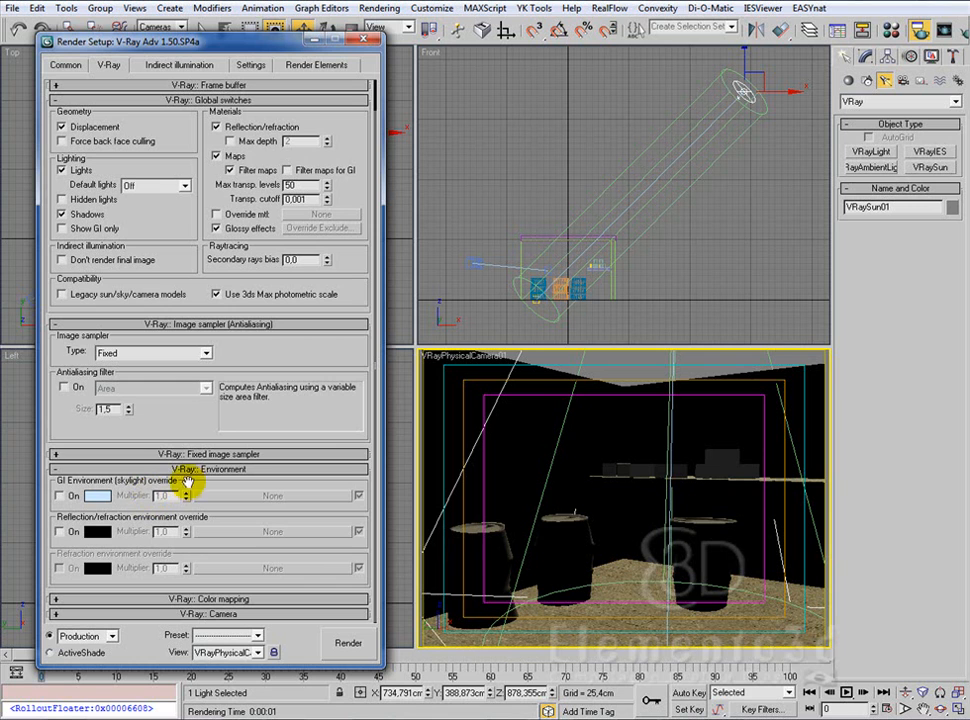
pyautogui.click(60, 496)
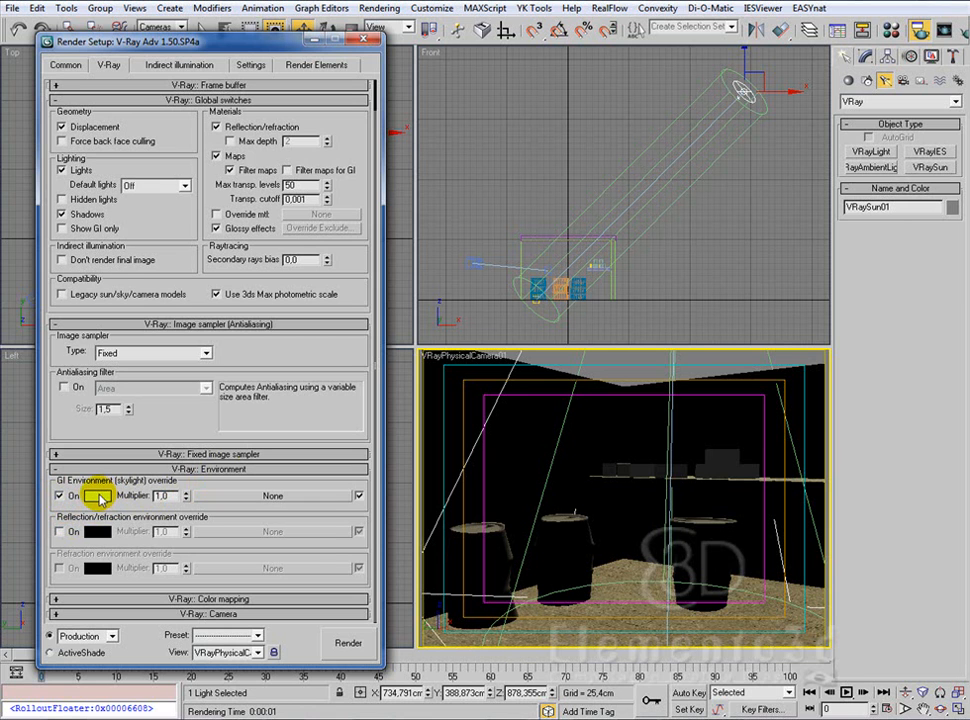
pyautogui.click(98, 497)
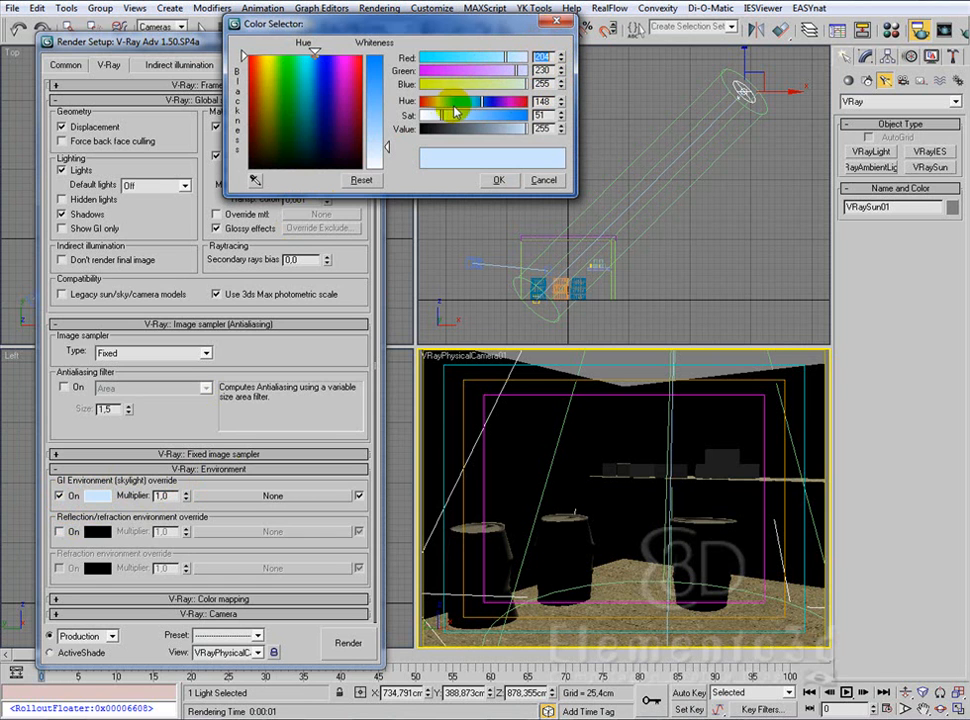
pyautogui.click(545, 181)
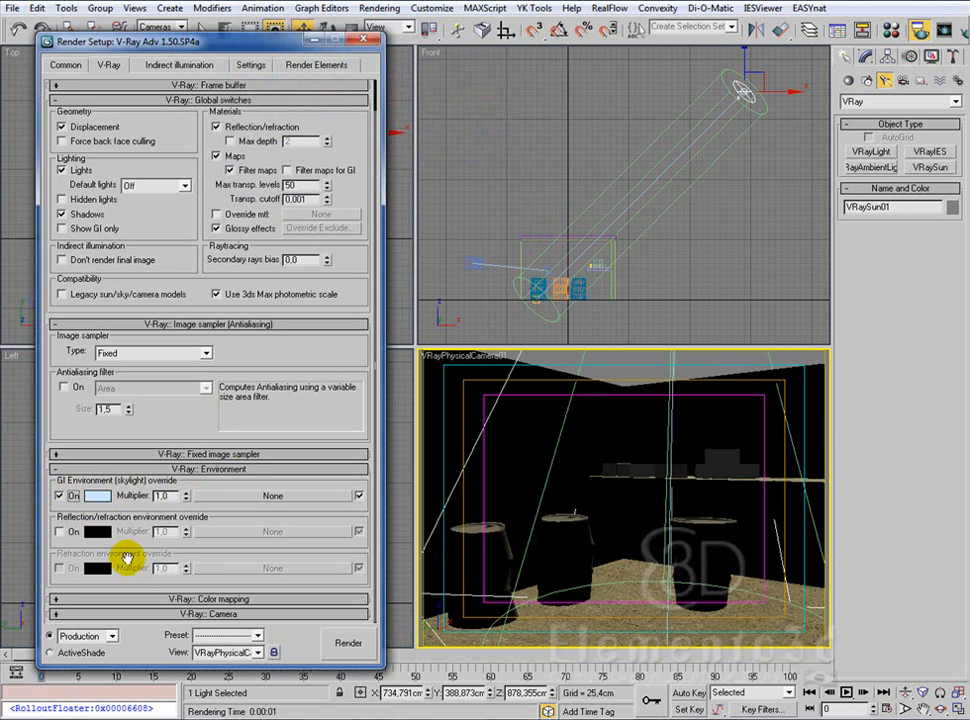
pyautogui.click(231, 470)
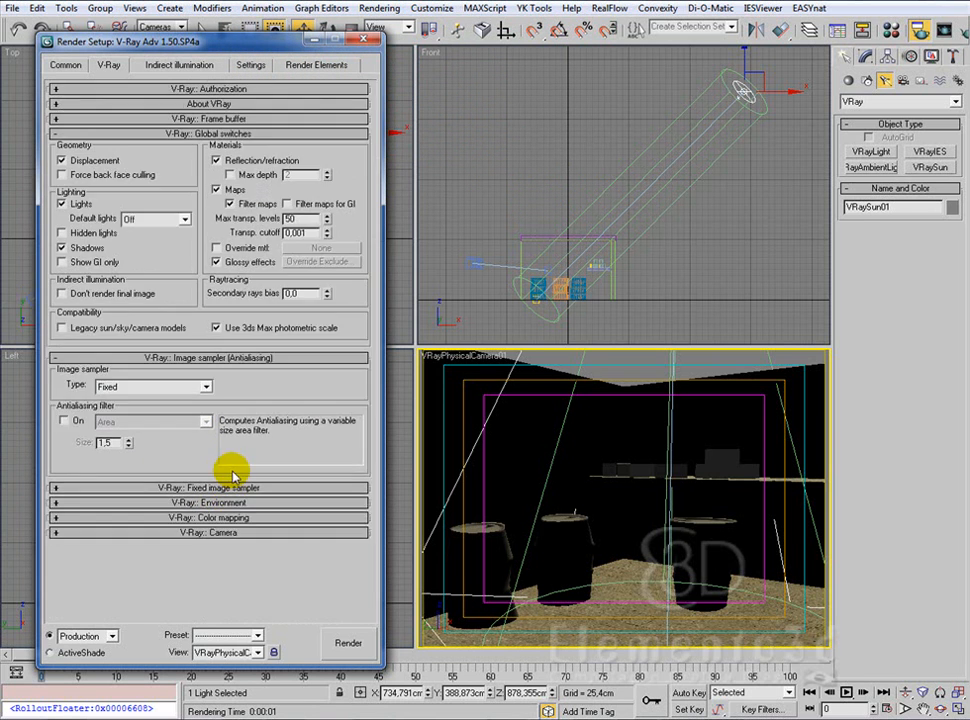
# Step: Set the V-Ray color mapping type to Reinhard and render the camera view
pyautogui.click(236, 519)
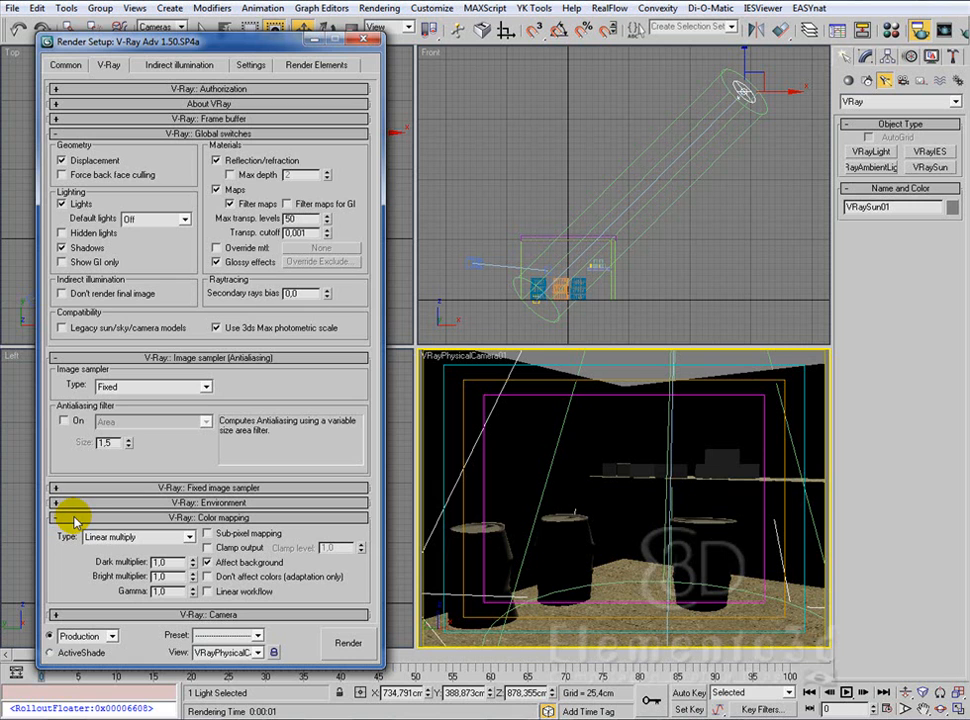
pyautogui.click(190, 538)
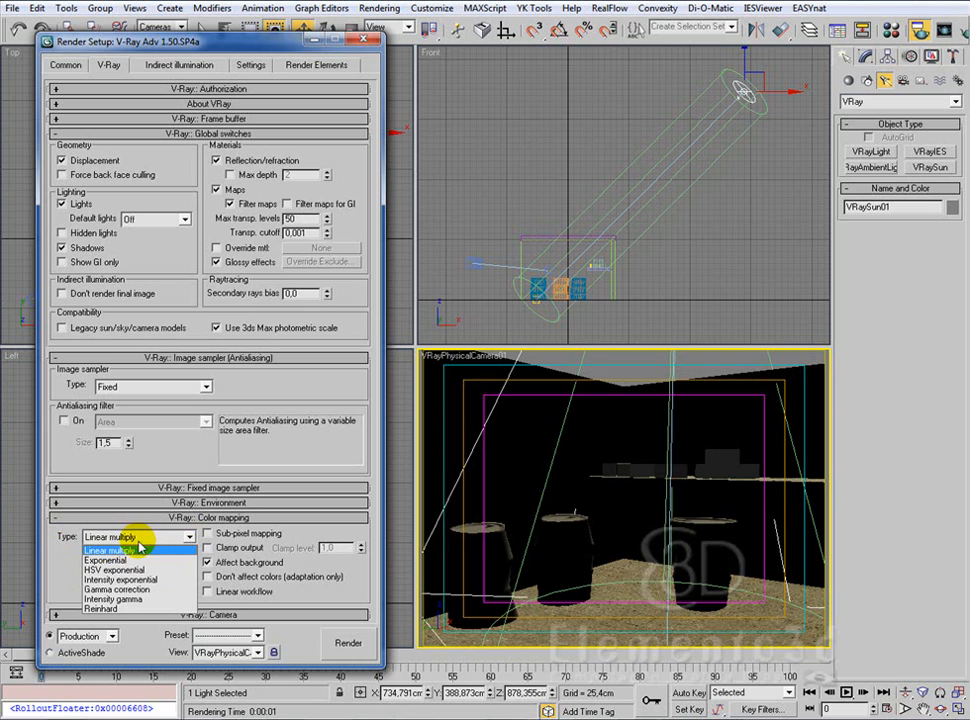
pyautogui.click(120, 608)
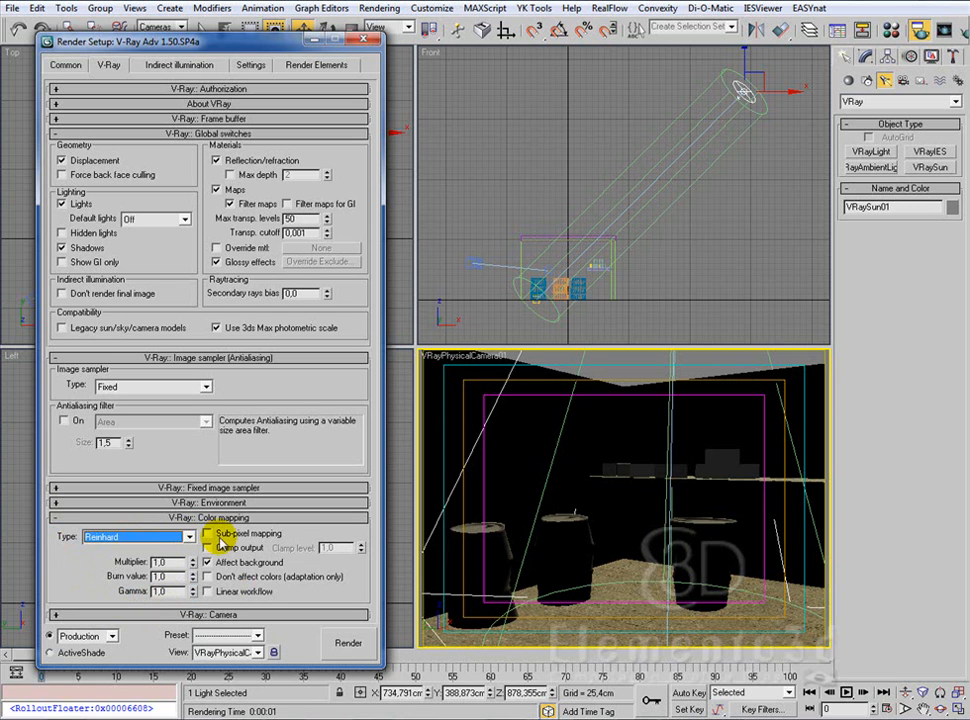
pyautogui.click(186, 537)
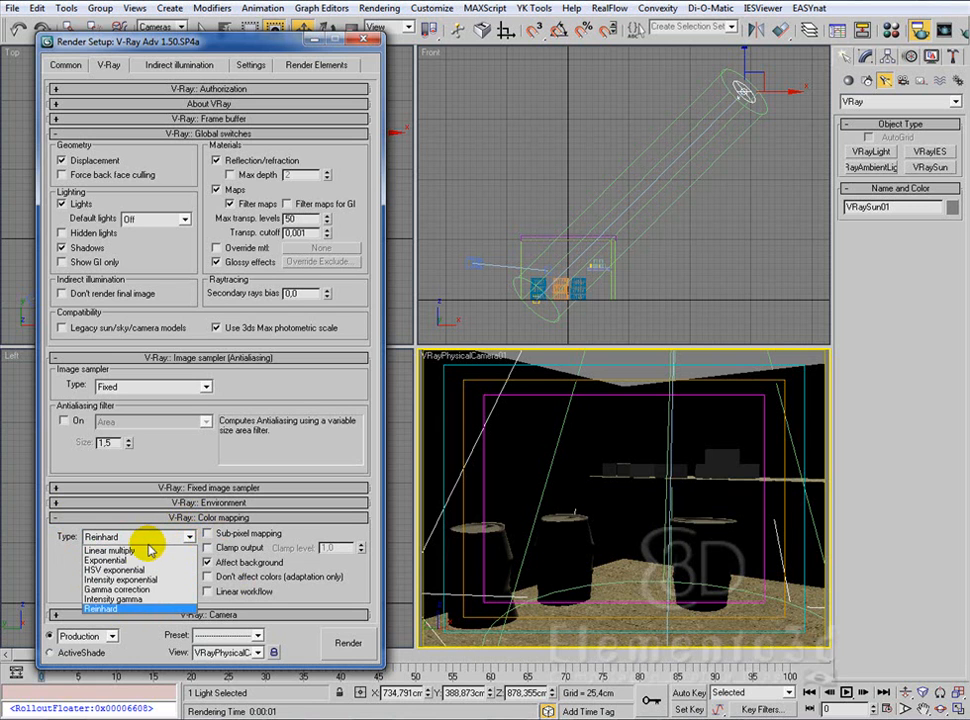
pyautogui.click(300, 532)
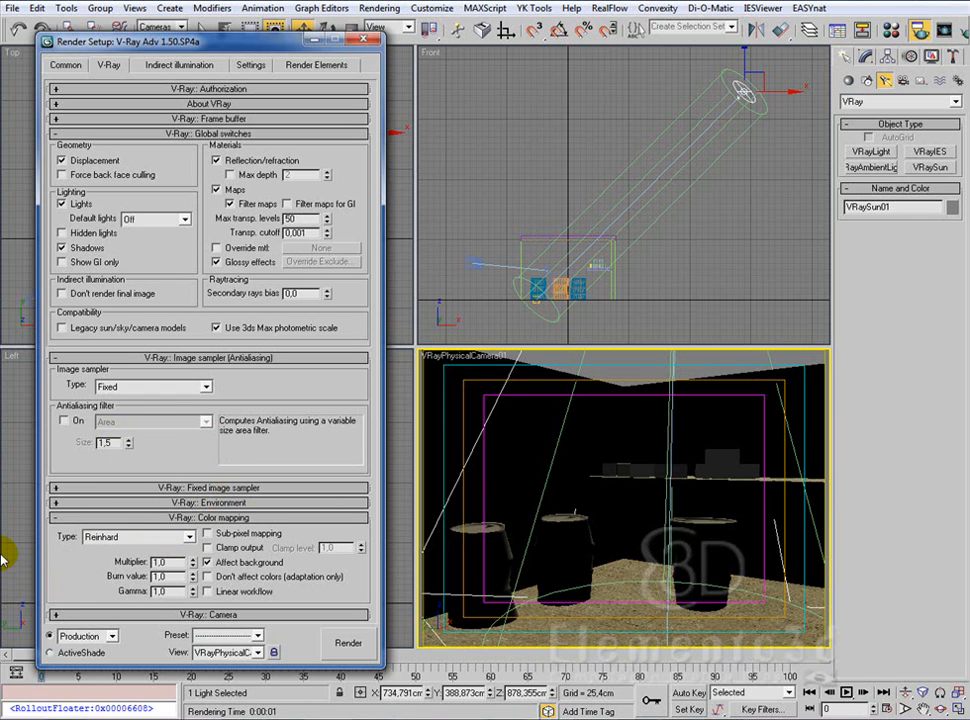
pyautogui.click(347, 645)
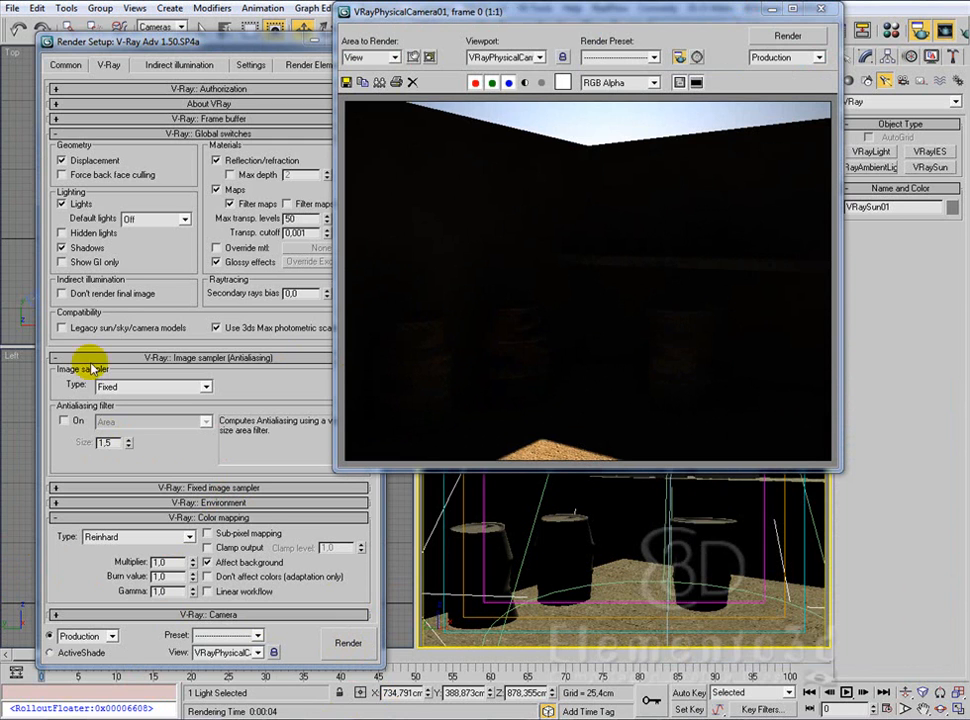
# Step: Set the color mapping gamma to 2,2, render the camera view, and close the render windows
pyautogui.doubleClick(165, 591)
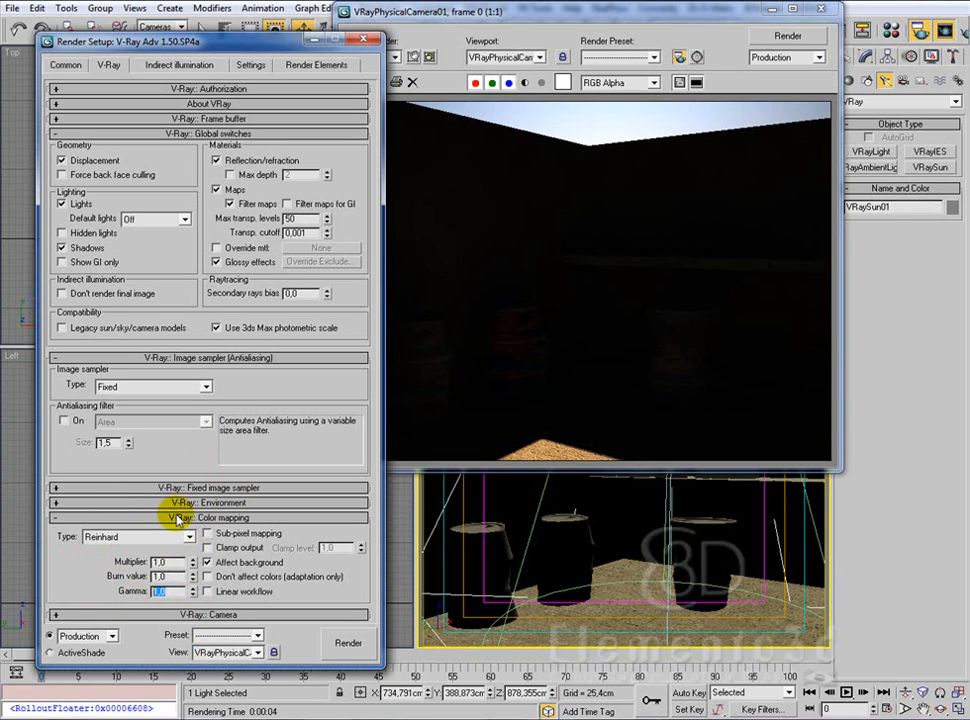
pyautogui.write('2,2')
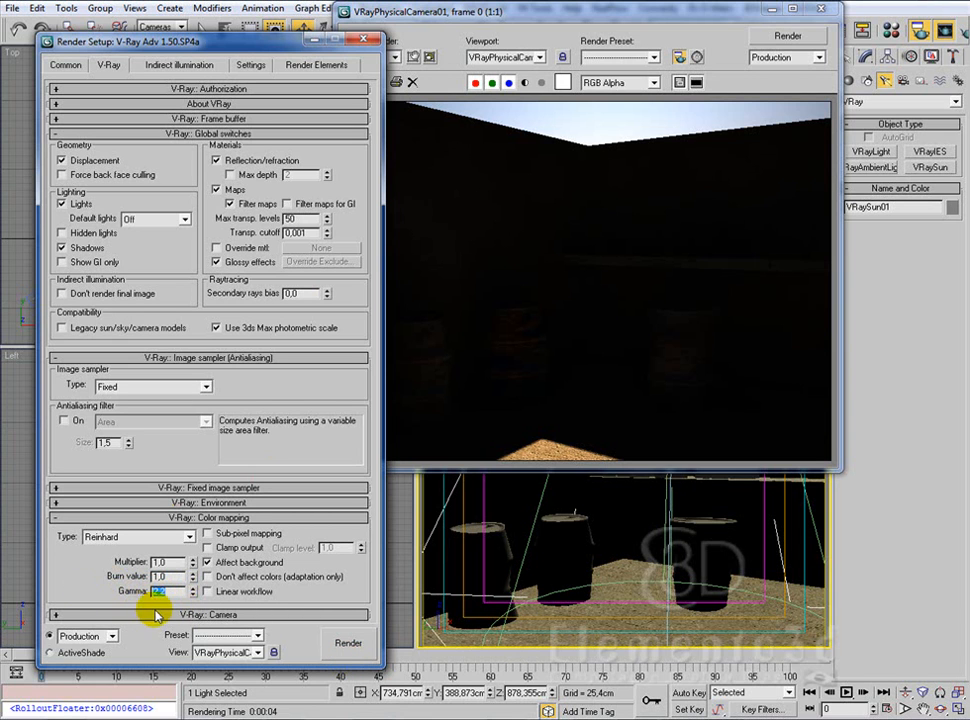
pyautogui.click(348, 644)
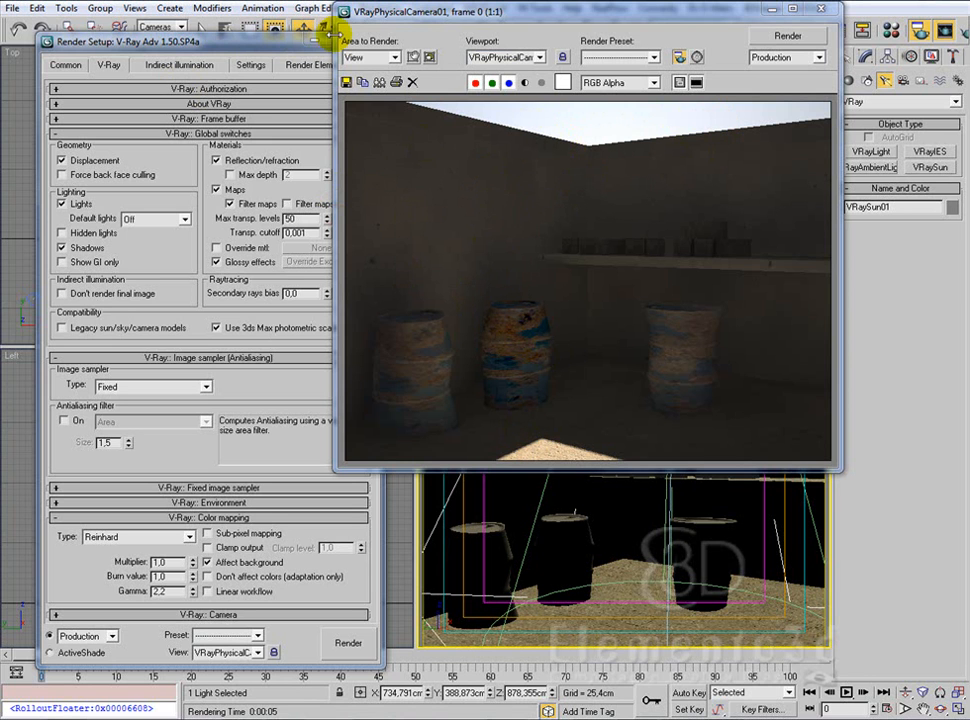
pyautogui.moveTo(205, 41); pyautogui.dragTo(196, 24)
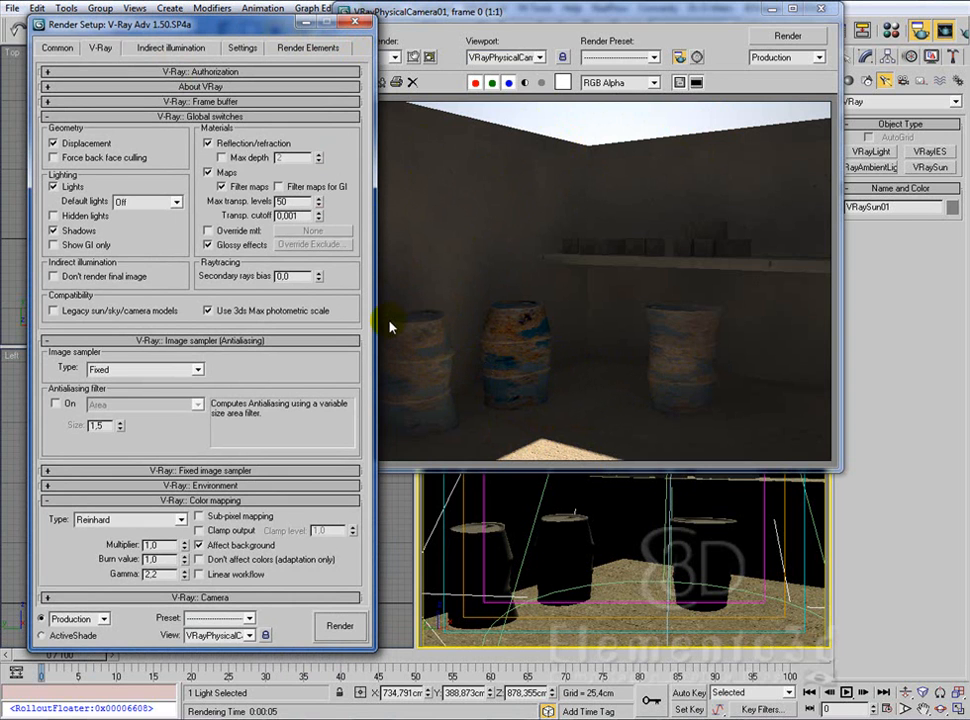
pyautogui.click(362, 21)
pyautogui.click(805, 14)
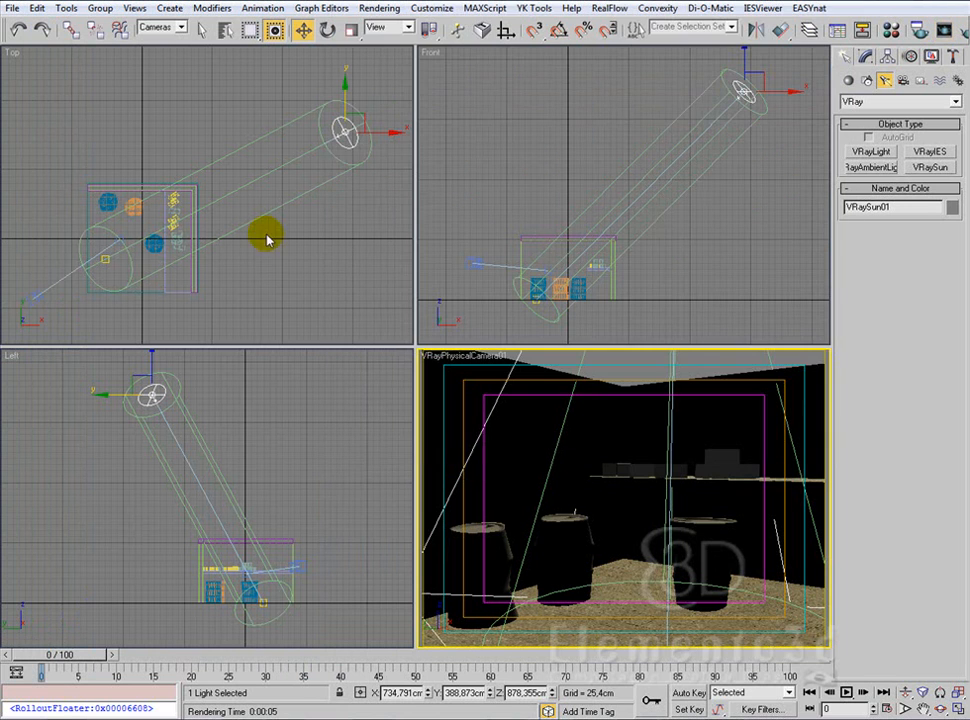
# Step: Move the VRaySun in the Top view to the room's front right, at about X 654 cm, Y -280 cm
pyautogui.click(365, 120)
pyautogui.moveTo(365, 116); pyautogui.dragTo(340, 302)
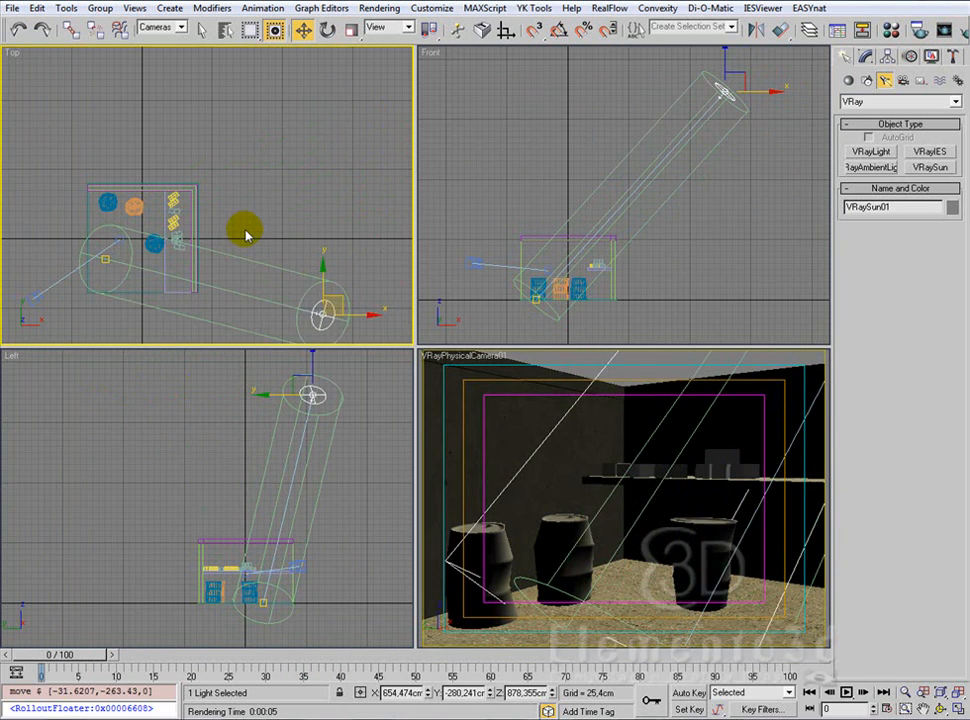
pyautogui.moveTo(245, 233); pyautogui.dragTo(271, 147, button='middle')
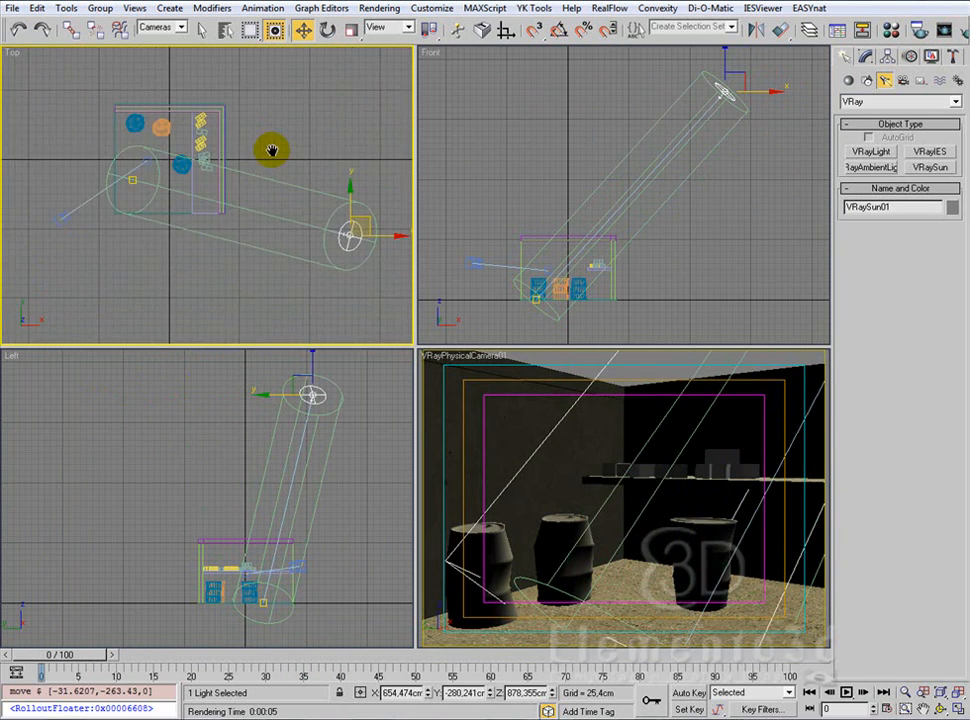
# Step: With selection limited to lights, move the sun's target beside the back barrels and the sun to about X 292 cm, Y -570 cm
pyautogui.click(134, 184)
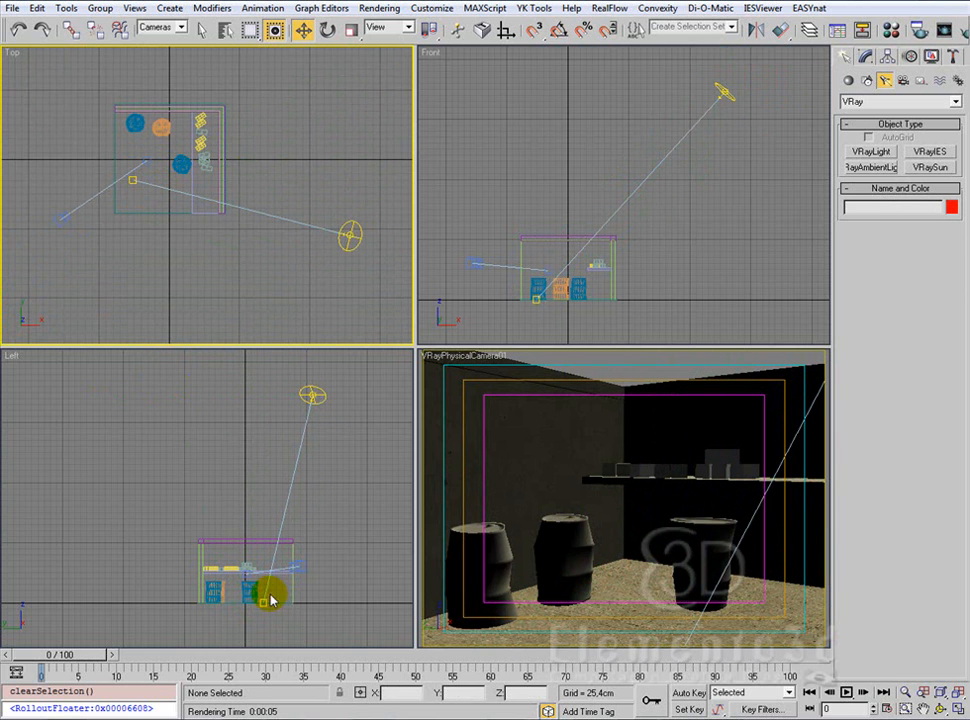
pyautogui.click(183, 31)
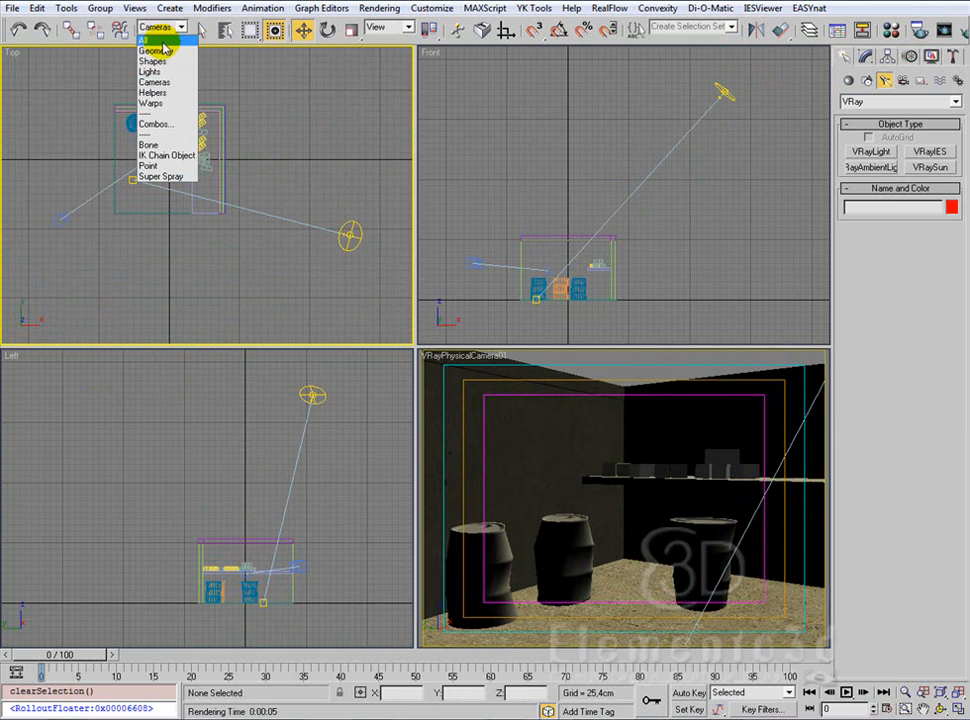
pyautogui.click(155, 72)
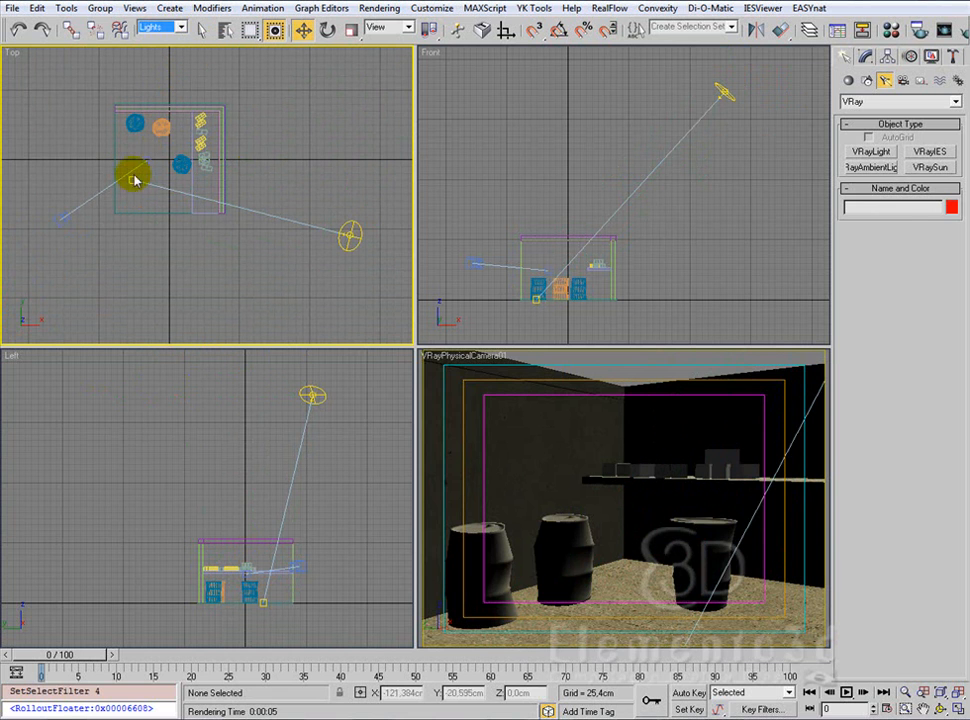
pyautogui.moveTo(130, 177); pyautogui.dragTo(155, 118)
pyautogui.click(351, 232)
pyautogui.moveTo(369, 216); pyautogui.dragTo(269, 294)
# Step: Save the scene and render the physical camera view with the repositioned sun
pyautogui.rightClick(525, 392)
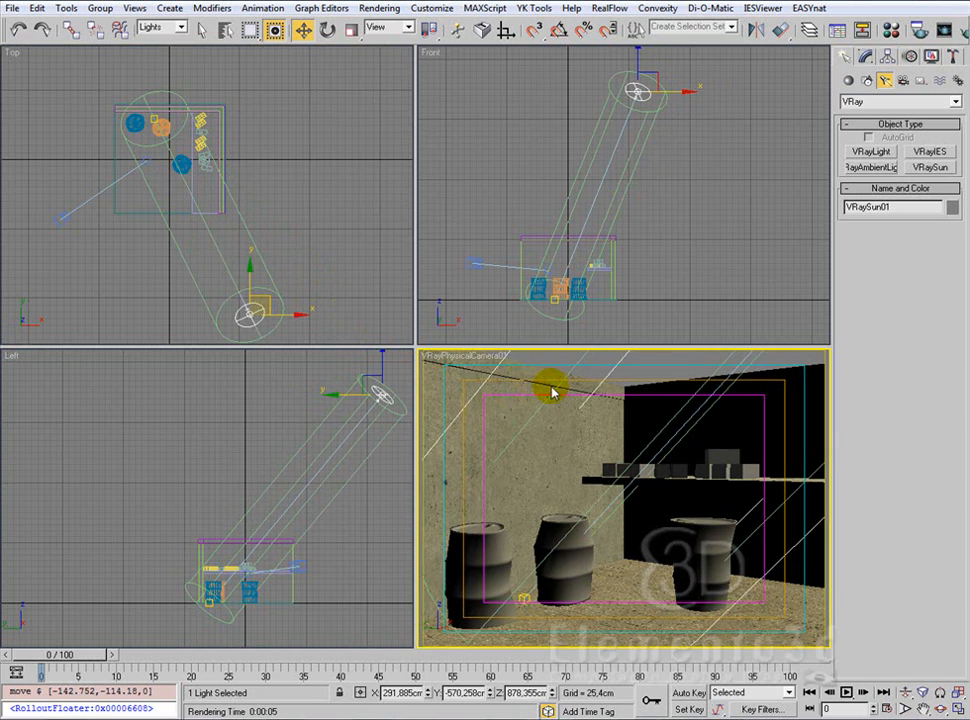
pyautogui.hotkey('ctrl', 's')
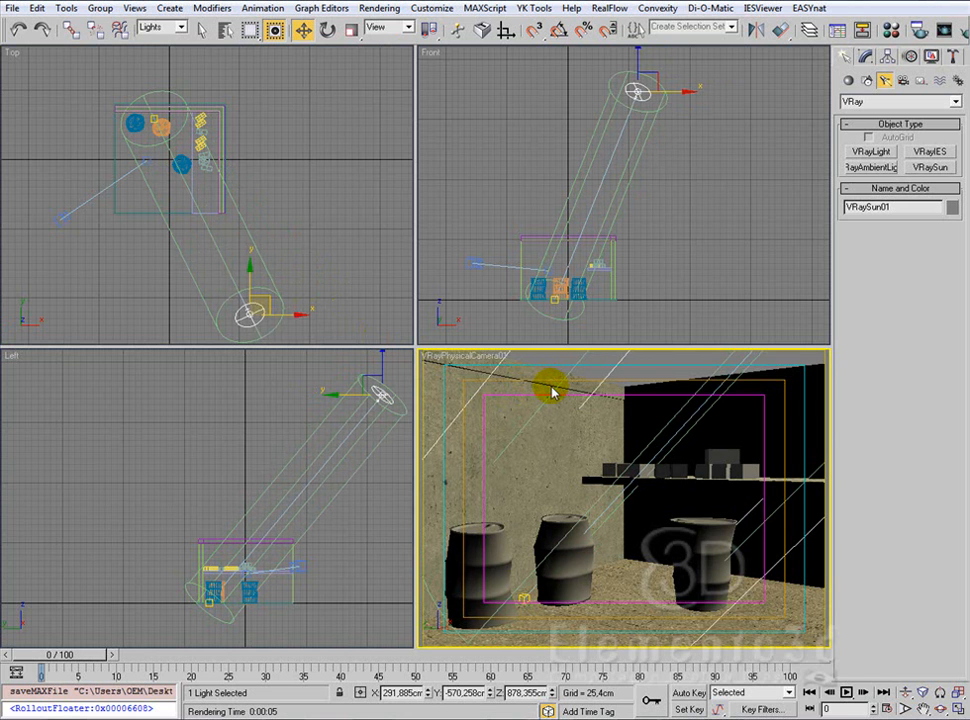
pyautogui.hotkey('shift', 'q')
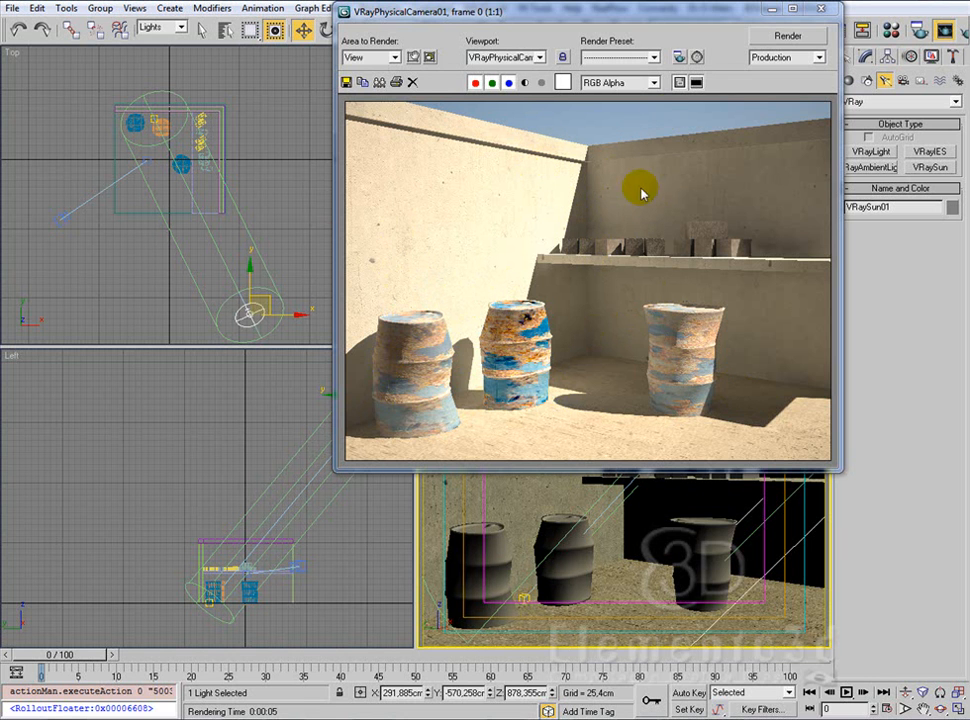
# Step: Save the rendered image to the desktop as Render_003.jpg and close the rendered frame
pyautogui.moveTo(674, 13); pyautogui.dragTo(402, 75)
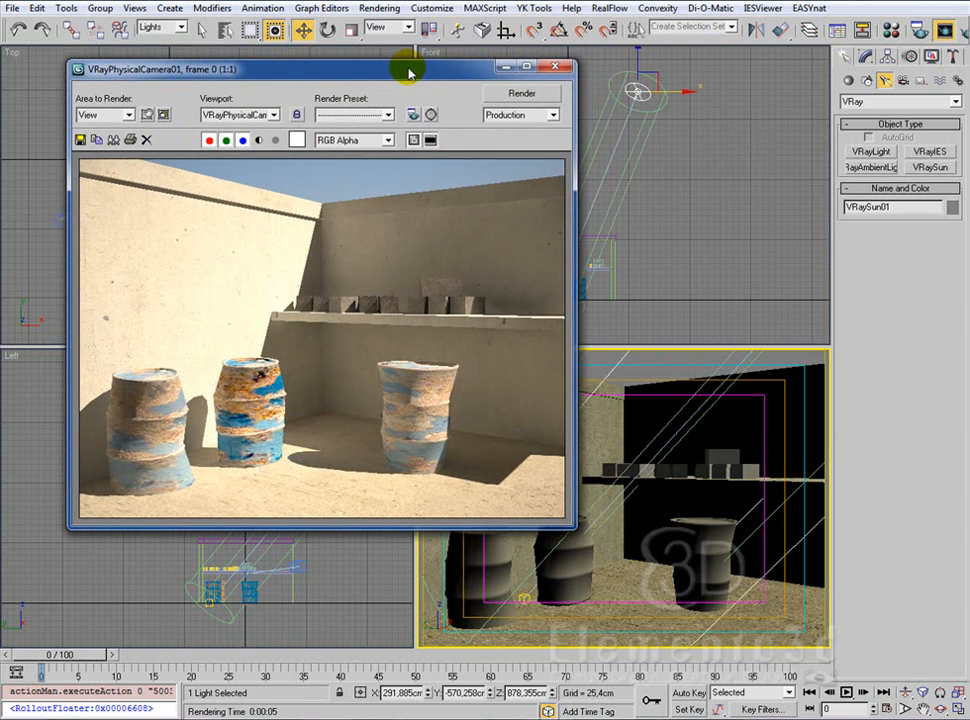
pyautogui.click(80, 143)
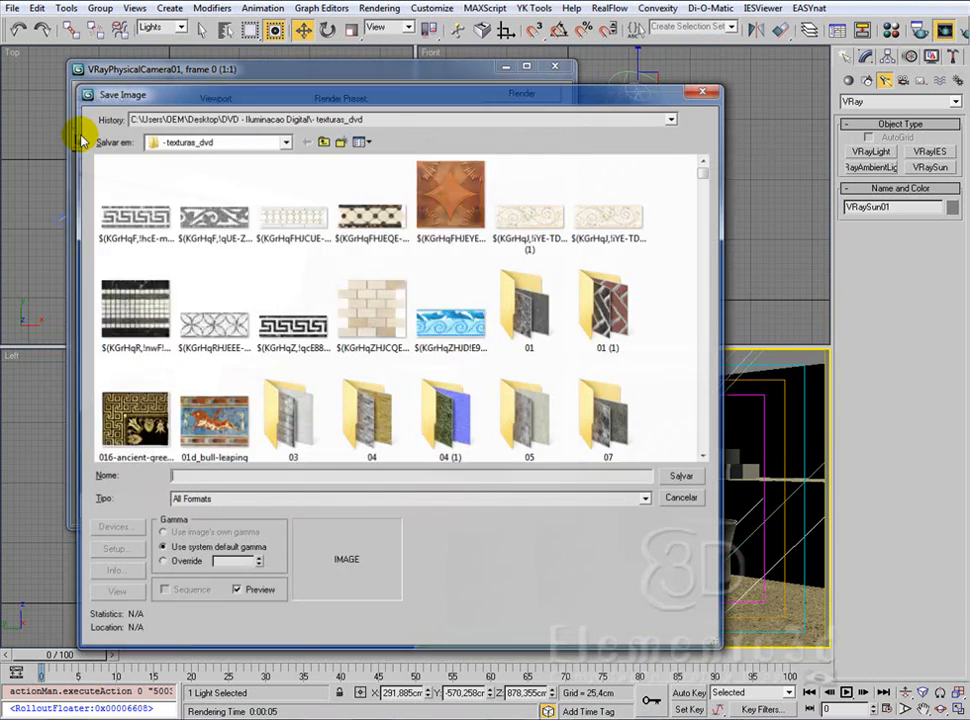
pyautogui.click(228, 118)
pyautogui.click(249, 149)
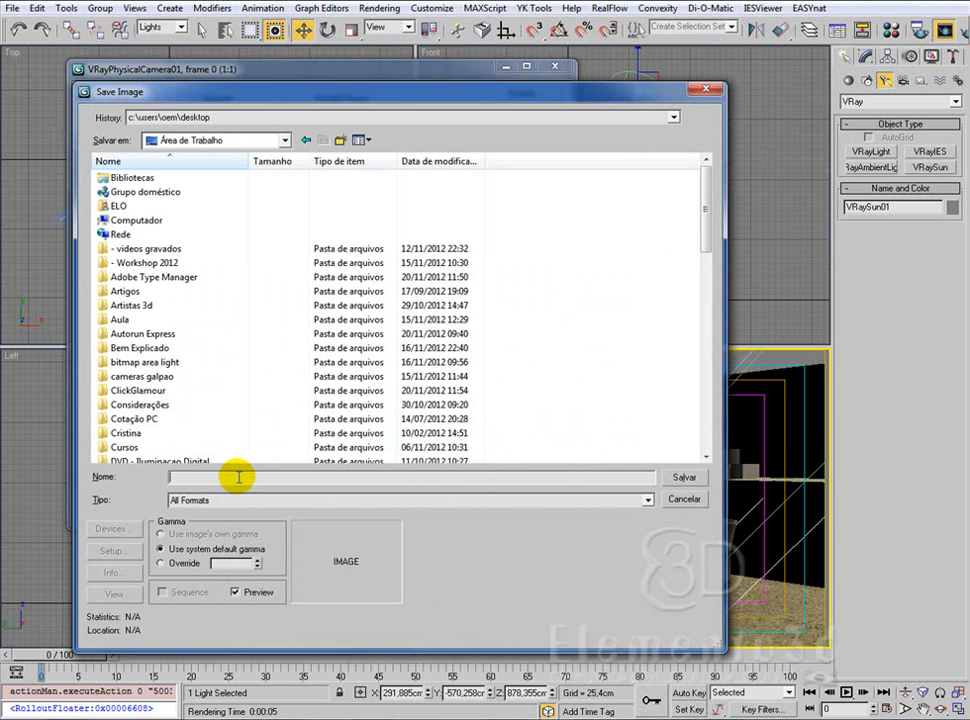
pyautogui.click(238, 477)
pyautogui.write('Render')
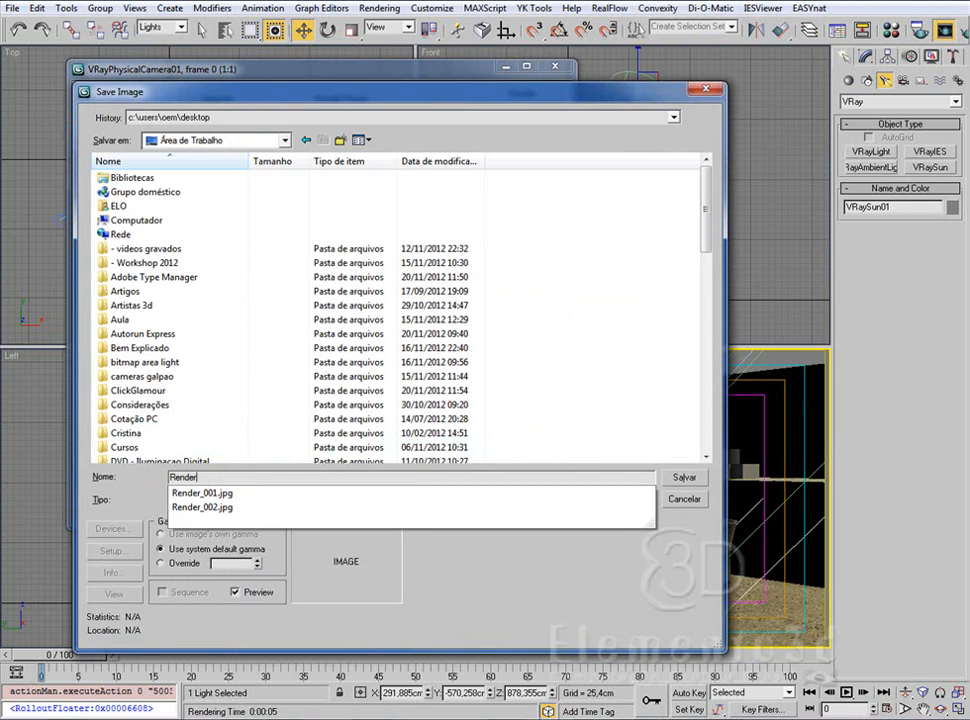
pyautogui.press('Down')
pyautogui.press('Down')
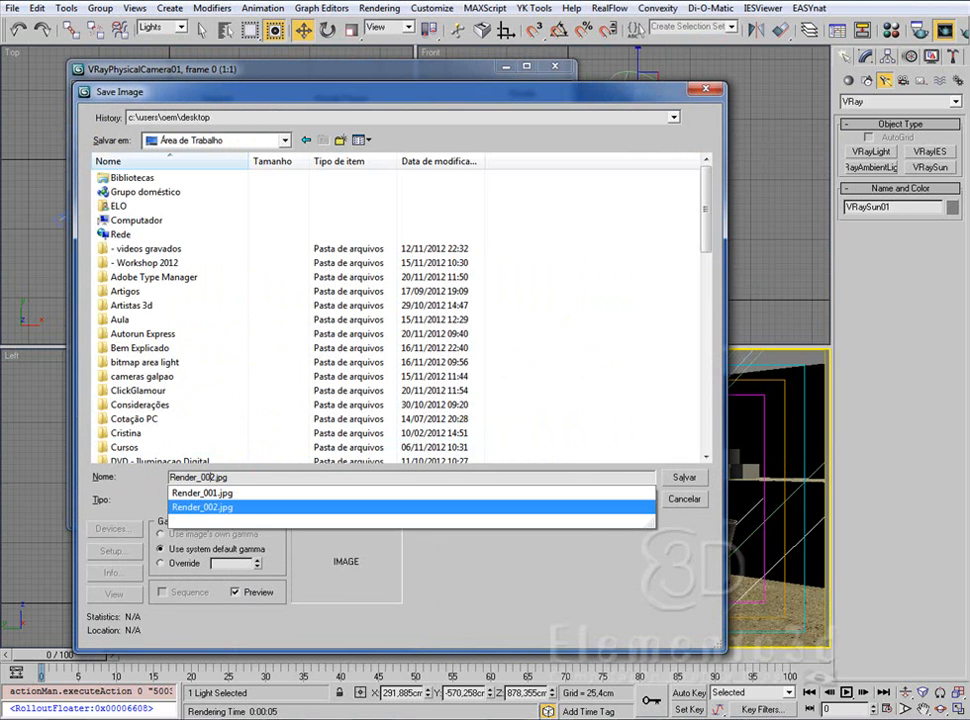
pyautogui.write('3')
pyautogui.press('Return')
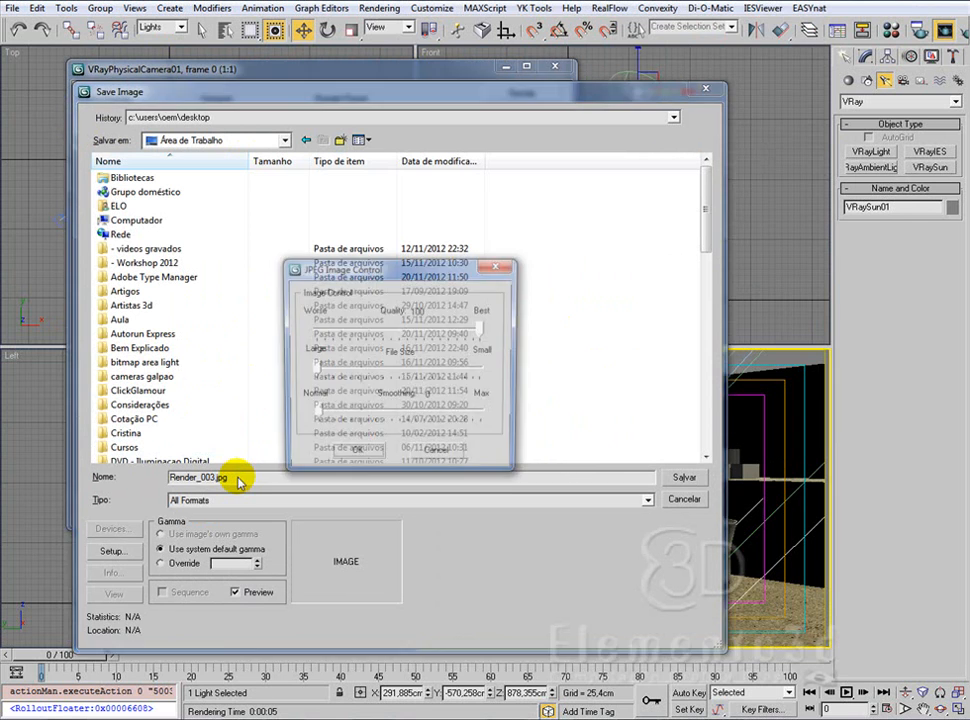
pyautogui.click(554, 67)
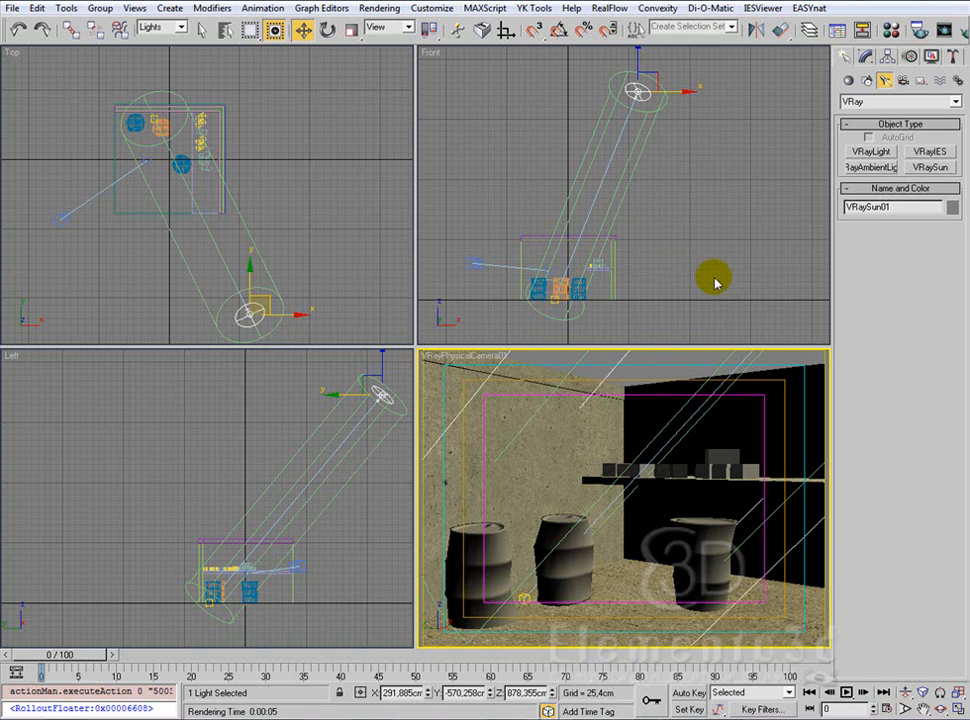
# Step: Reopen the rendered frame, set the VRaySun's intensity multiplier to 0,65, and render the camera view
pyautogui.click(944, 29)
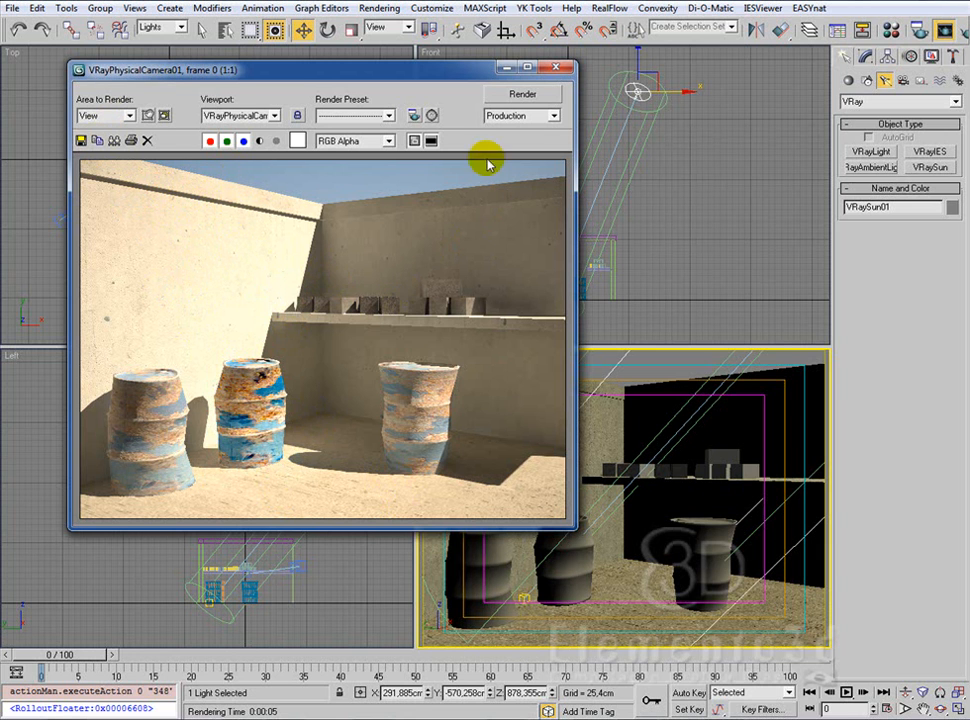
pyautogui.moveTo(461, 71); pyautogui.dragTo(422, 67)
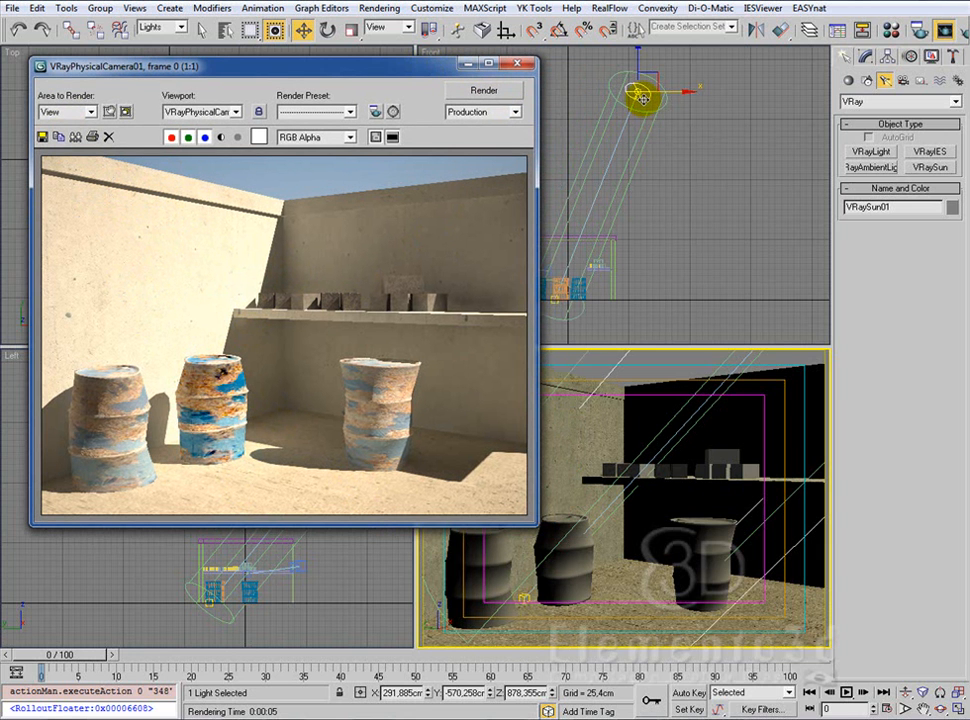
pyautogui.click(866, 56)
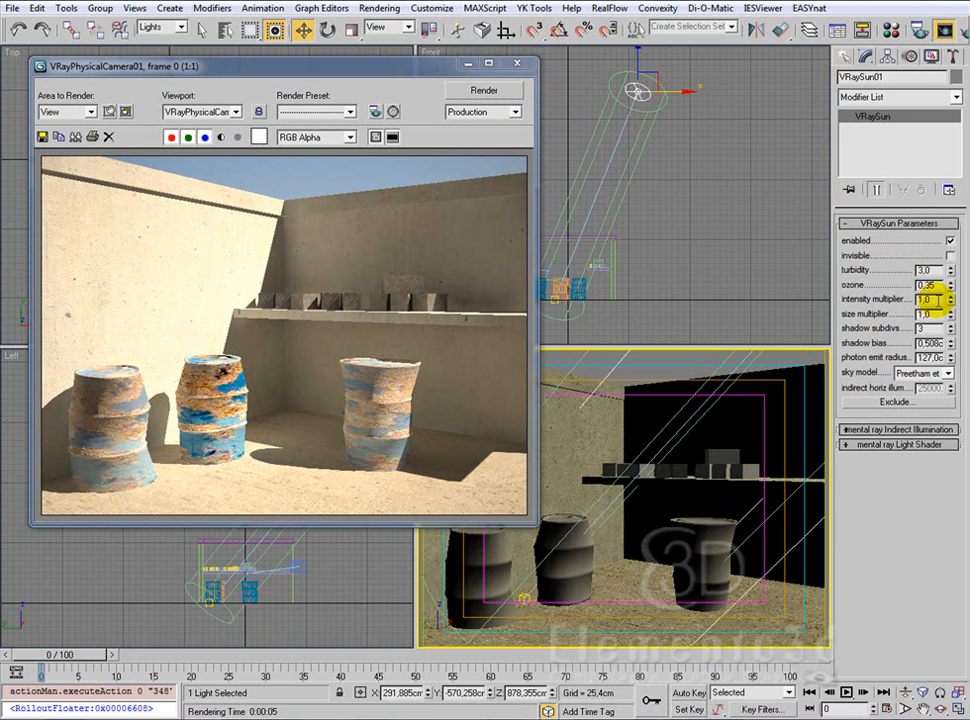
pyautogui.moveTo(930, 298); pyautogui.dragTo(919, 298)
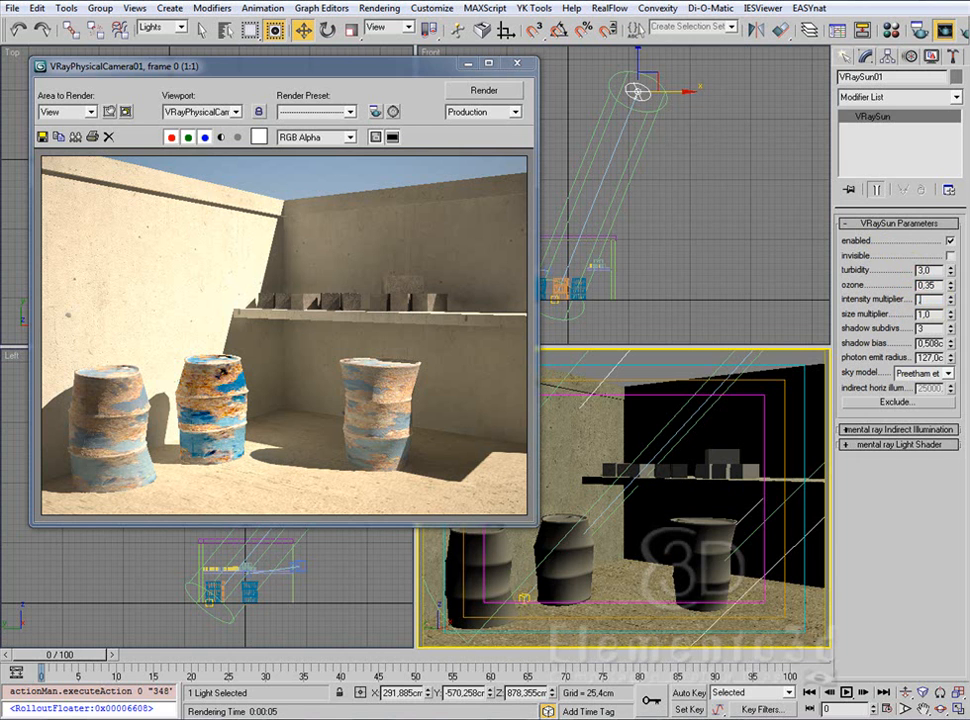
pyautogui.write(',65')
pyautogui.press('Return')
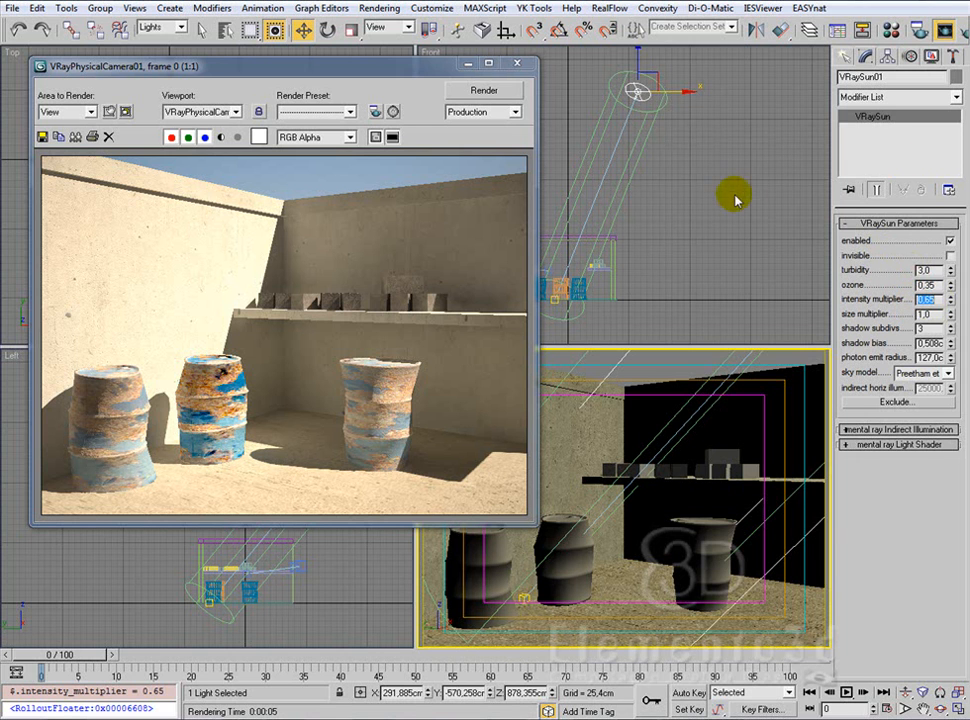
pyautogui.click(502, 91)
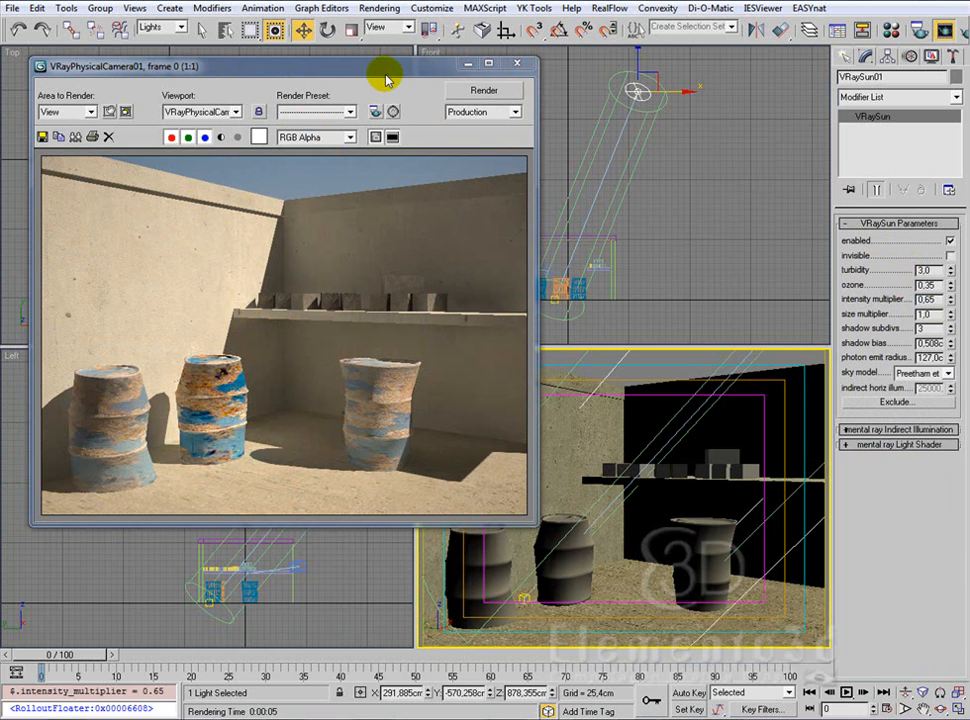
# Step: Set the VRaySun's intensity multiplier to 0,72 and render the camera view again
pyautogui.moveTo(386, 70); pyautogui.dragTo(416, 67)
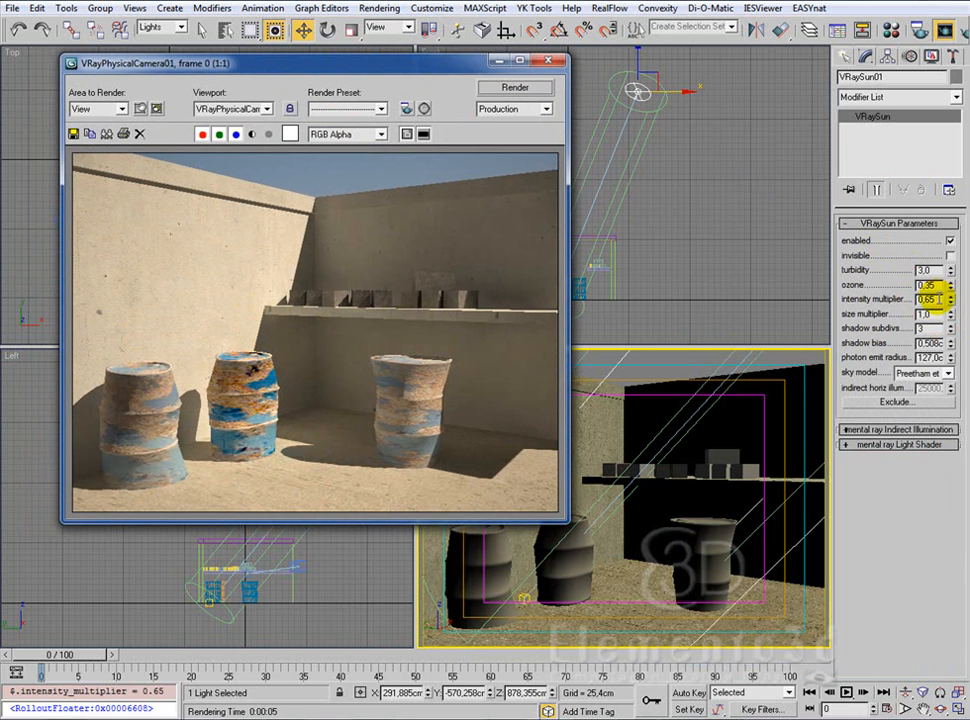
pyautogui.moveTo(937, 299); pyautogui.dragTo(799, 289)
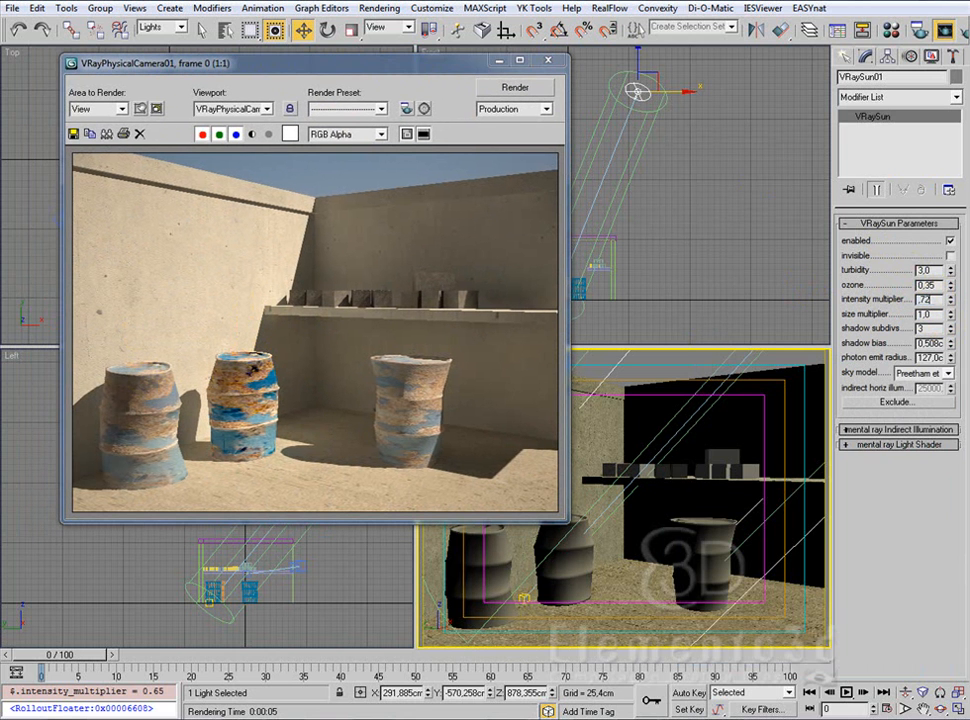
pyautogui.click(545, 88)
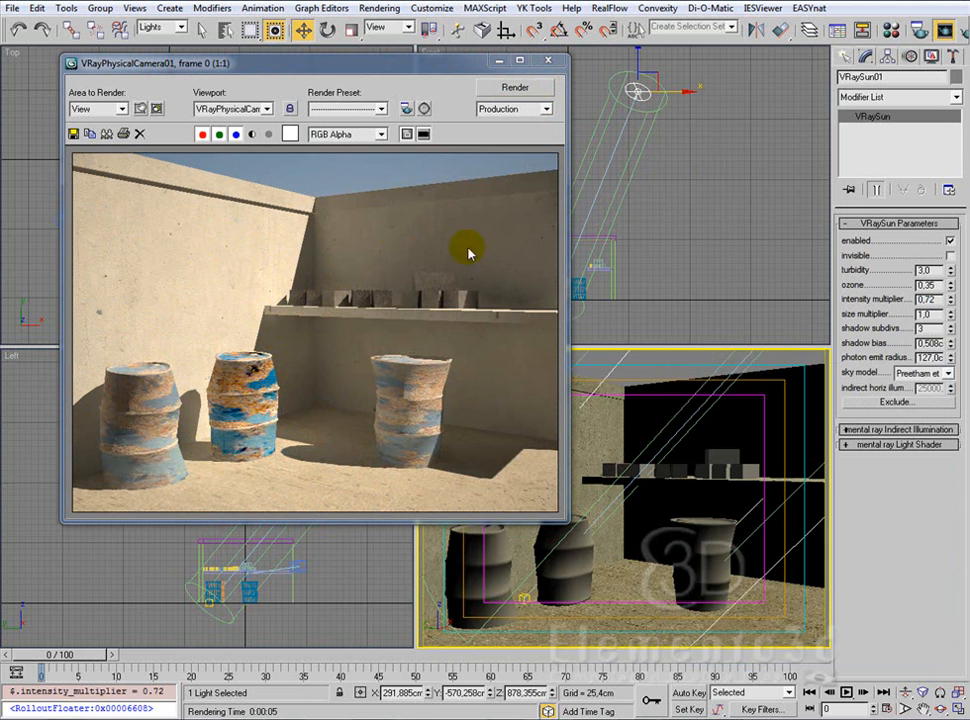
# Step: Set the selection filter to All and select the VRayPhysicalCamera in the Top view
pyautogui.click(440, 70)
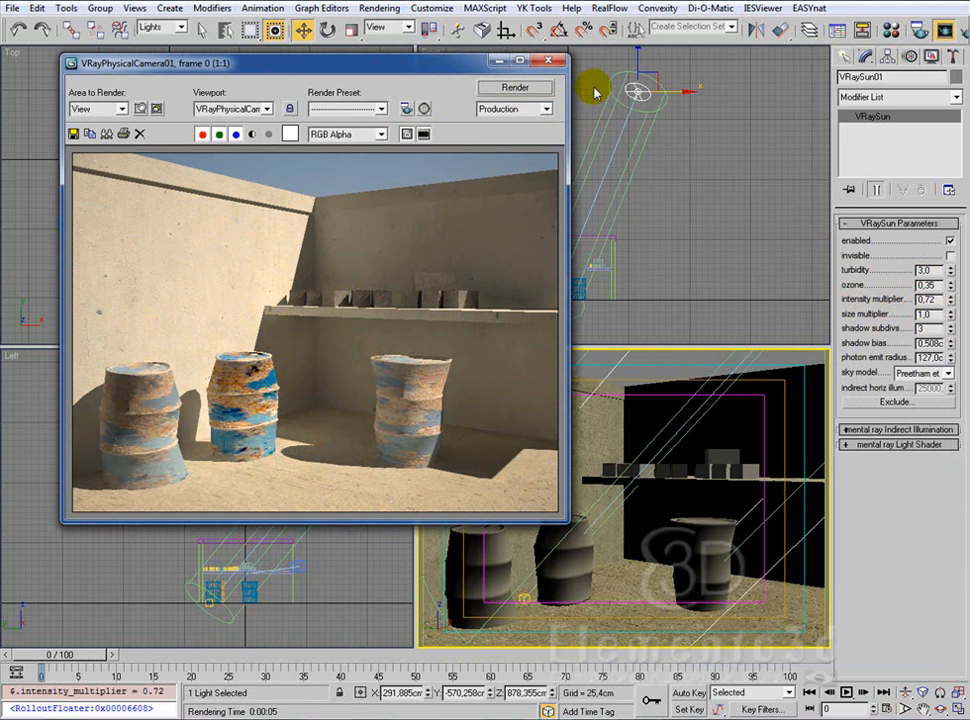
pyautogui.moveTo(430, 68); pyautogui.dragTo(698, 21)
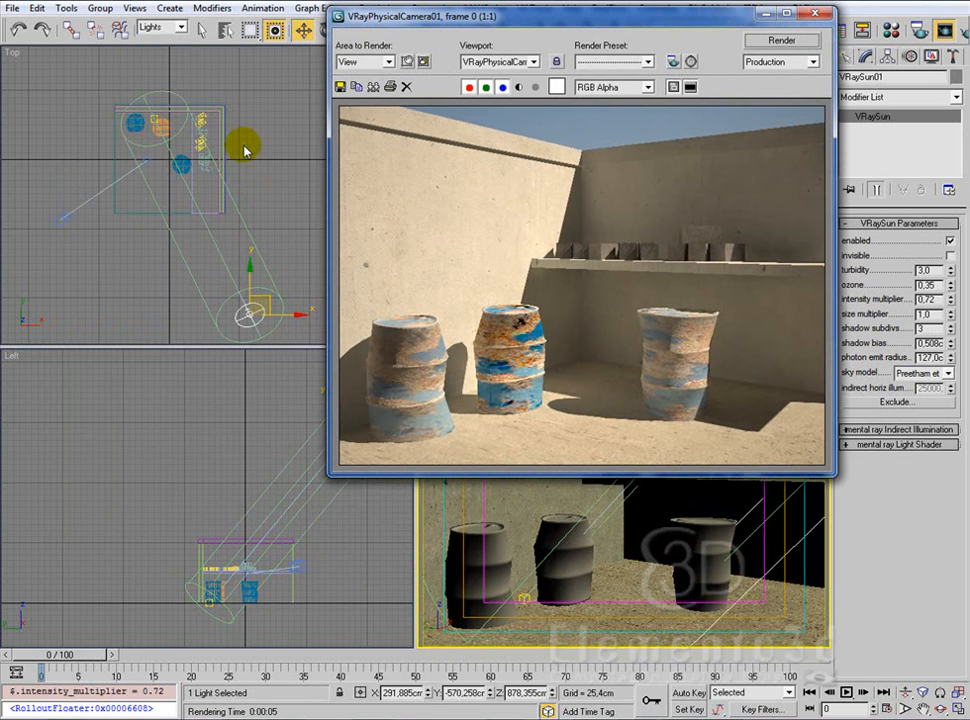
pyautogui.click(181, 32)
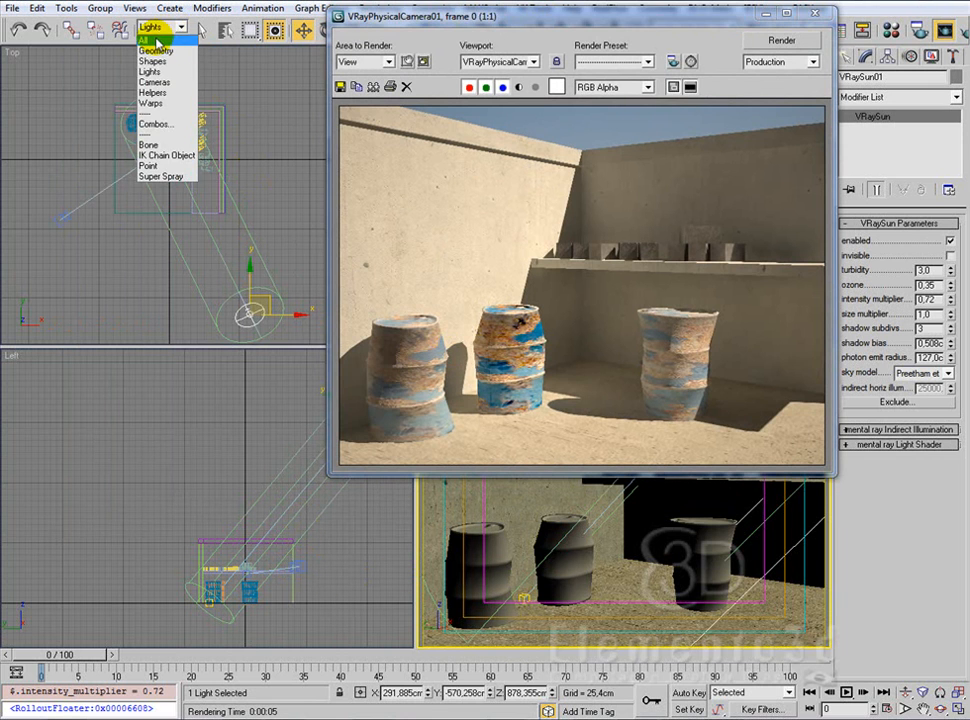
pyautogui.click(158, 37)
pyautogui.click(63, 217)
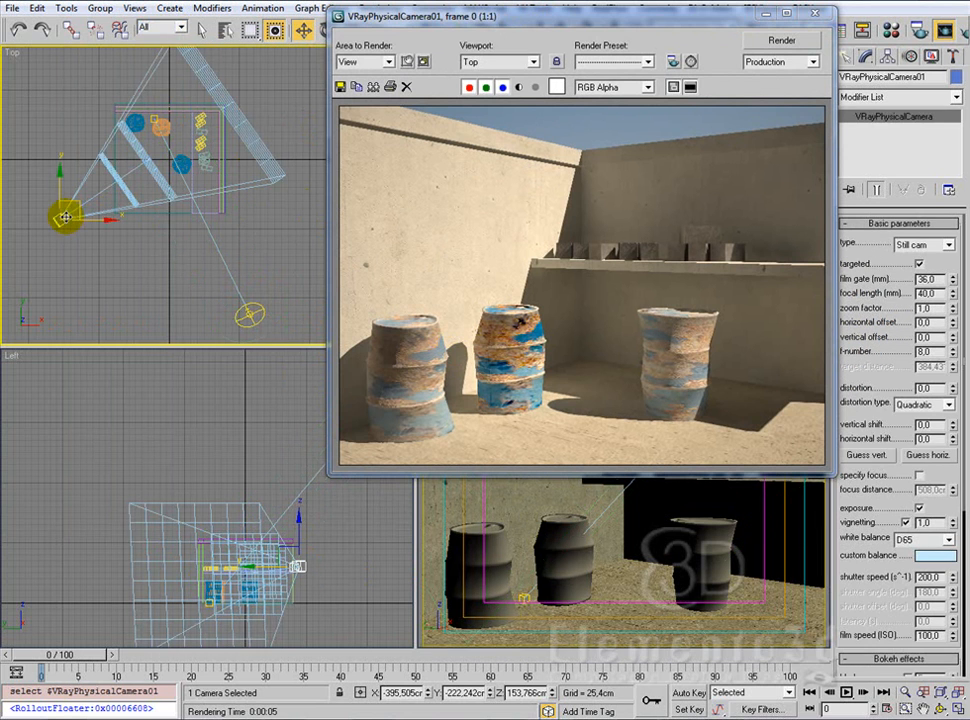
# Step: Set the physical camera's white balance to Neutral
pyautogui.moveTo(672, 18); pyautogui.dragTo(357, 27)
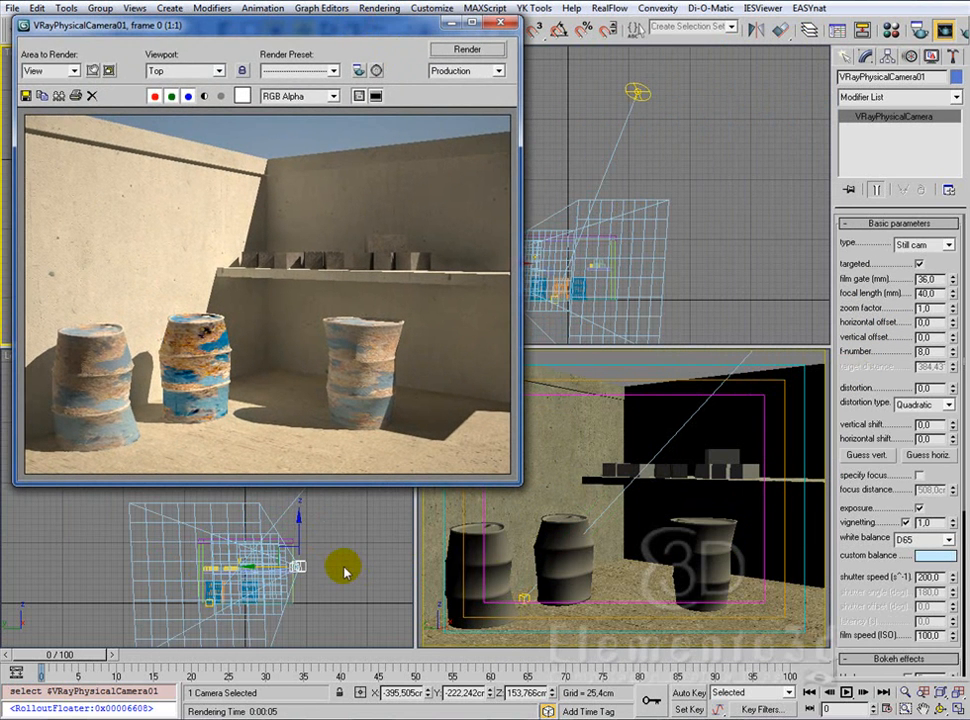
pyautogui.rightClick(762, 325)
pyautogui.moveTo(737, 266); pyautogui.dragTo(773, 210, button='middle')
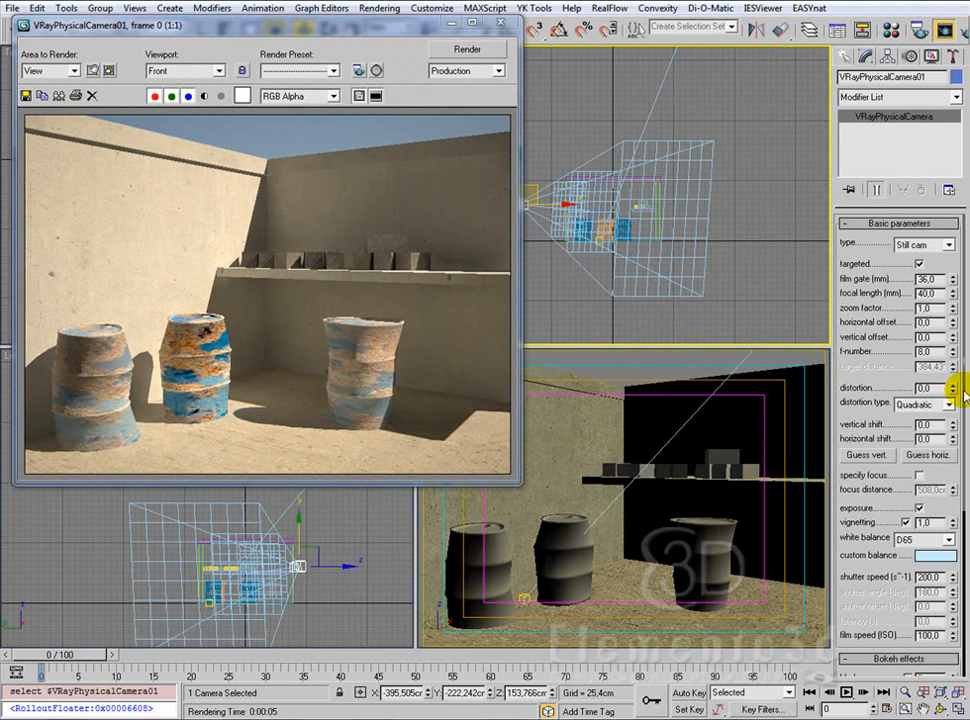
pyautogui.moveTo(960, 390); pyautogui.dragTo(960, 450)
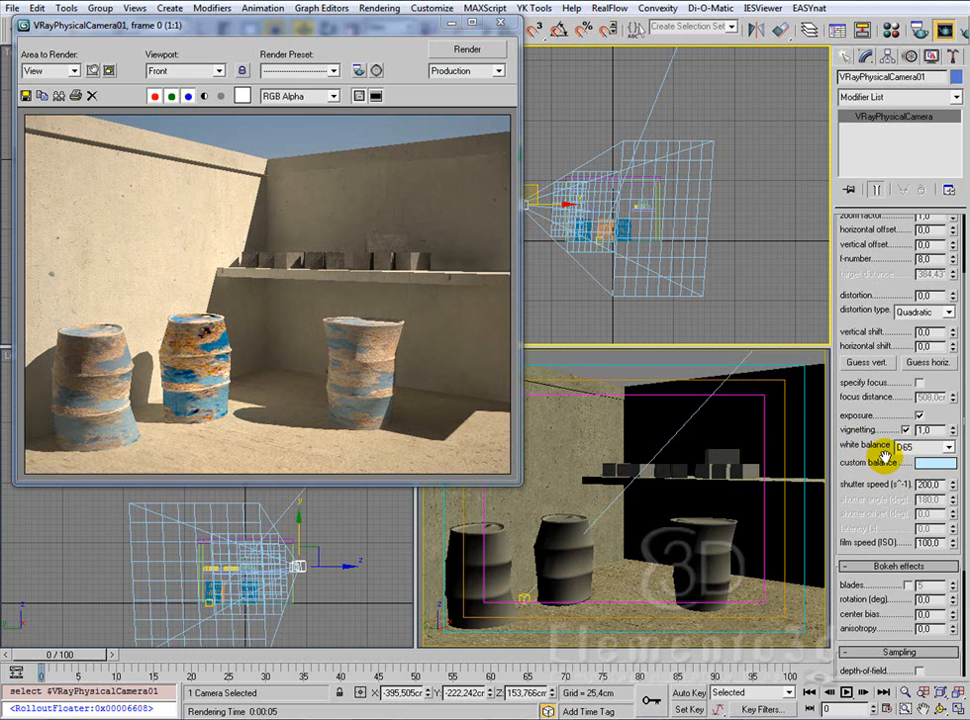
pyautogui.moveTo(884, 452); pyautogui.dragTo(889, 289)
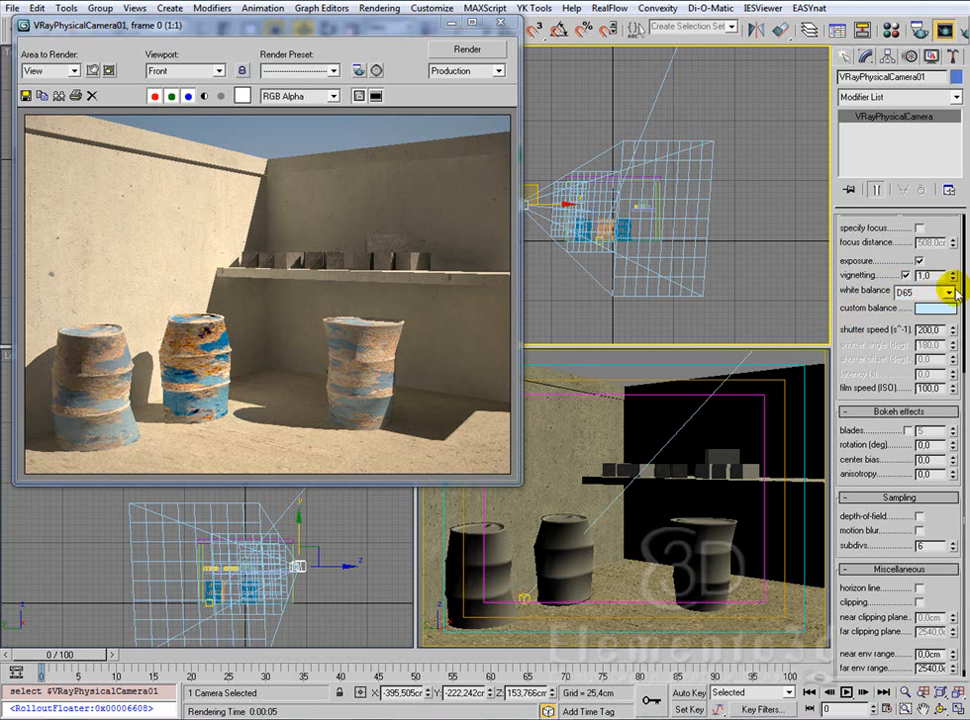
pyautogui.click(948, 292)
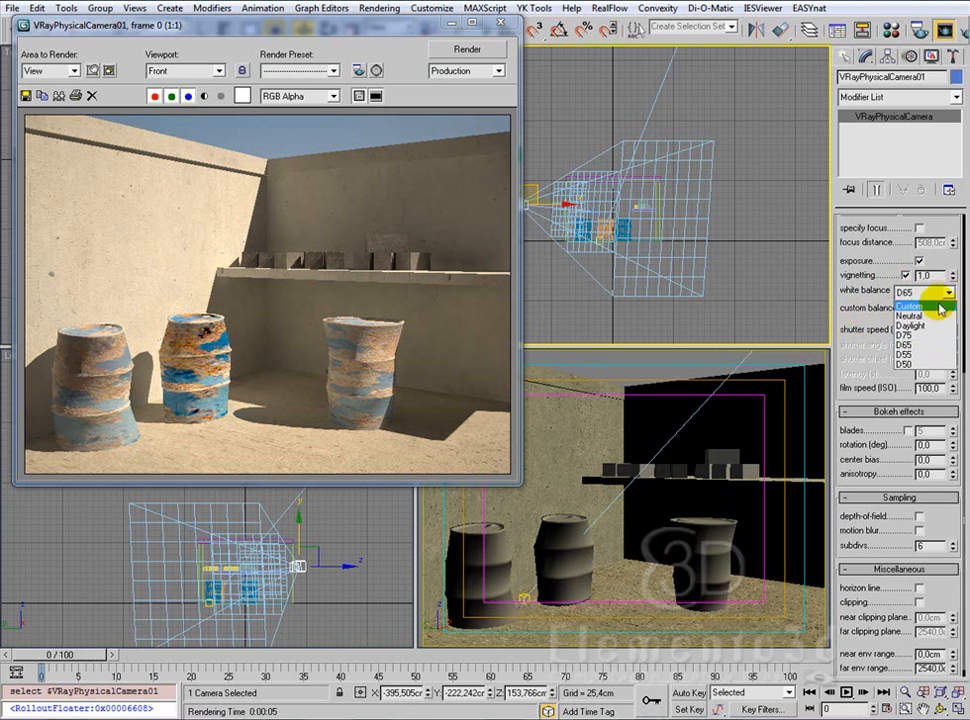
pyautogui.click(933, 316)
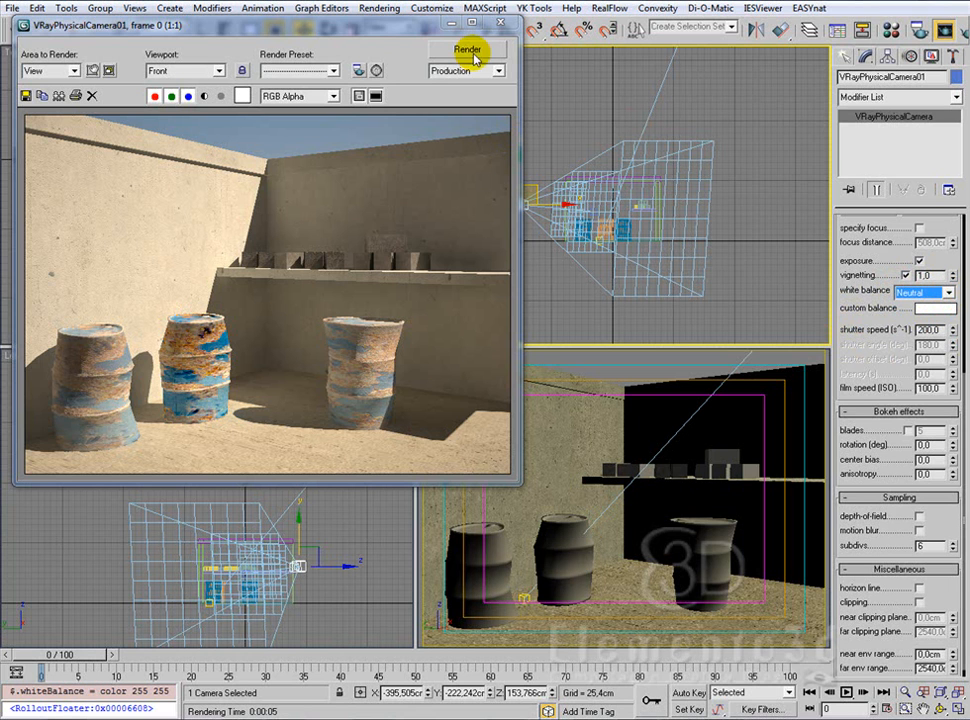
# Step: Clone the rendered frame and move the clone aside to keep the previous render for comparison
pyautogui.moveTo(228, 22); pyautogui.dragTo(333, 23)
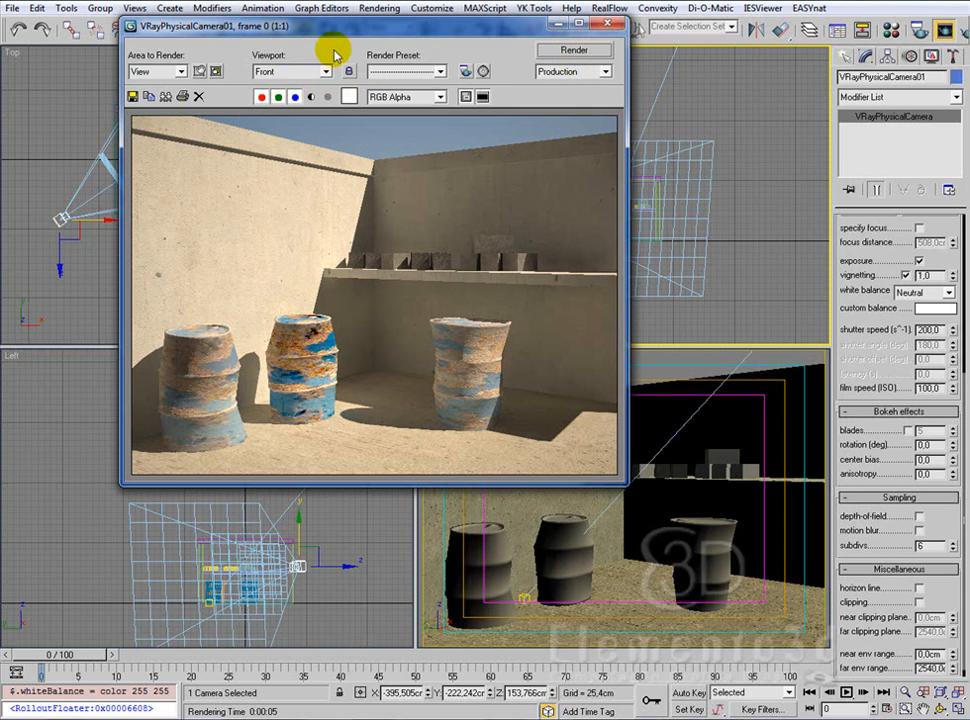
pyautogui.moveTo(352, 36); pyautogui.dragTo(241, 17)
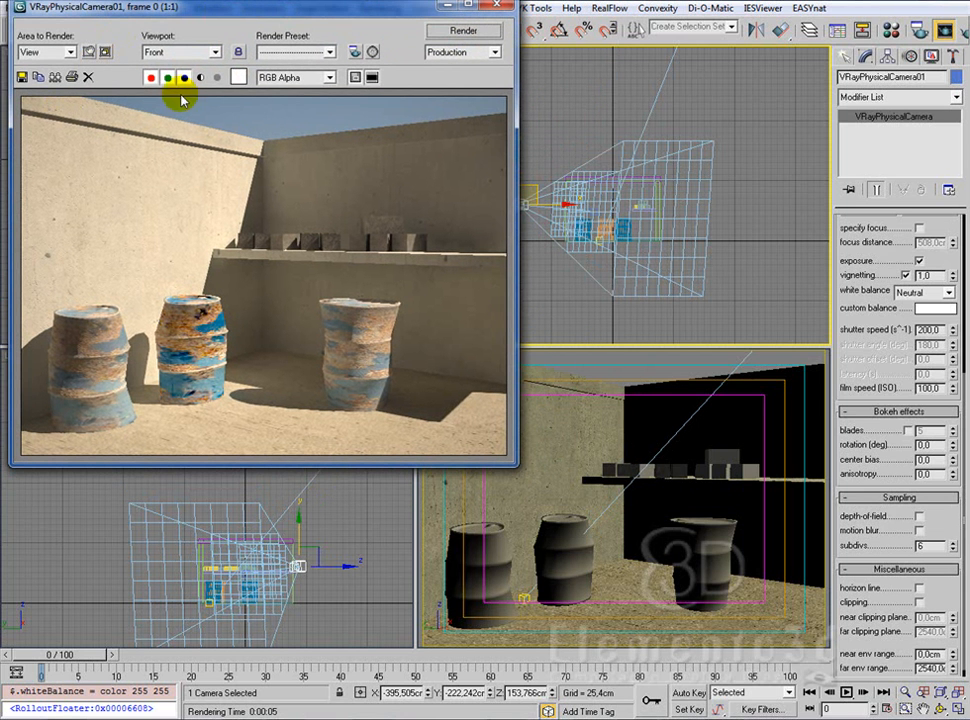
pyautogui.click(55, 78)
pyautogui.moveTo(522, 200)
pyautogui.mouseDown()
pyautogui.moveTo(565, 188)
pyautogui.moveTo(622, 285)
pyautogui.mouseUp()
# Step: Lock the render view to VRayPhysicalCamera01 in the render setup and render the camera view
pyautogui.click(462, 30)
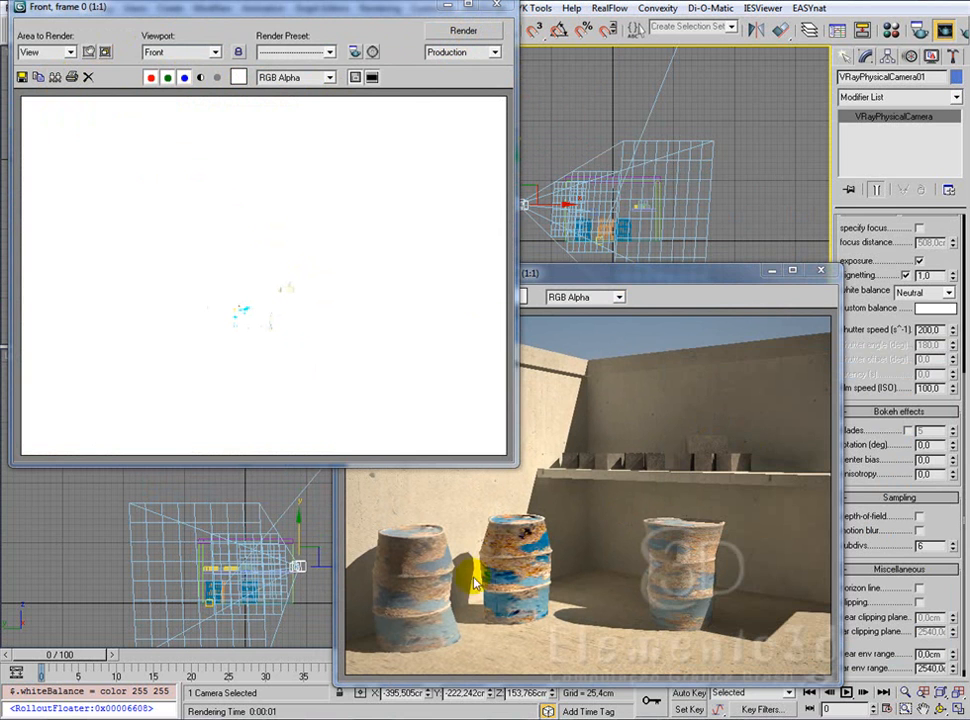
pyautogui.moveTo(704, 277)
pyautogui.mouseDown()
pyautogui.moveTo(455, 288)
pyautogui.moveTo(599, 200)
pyautogui.mouseUp()
pyautogui.rightClick(721, 470)
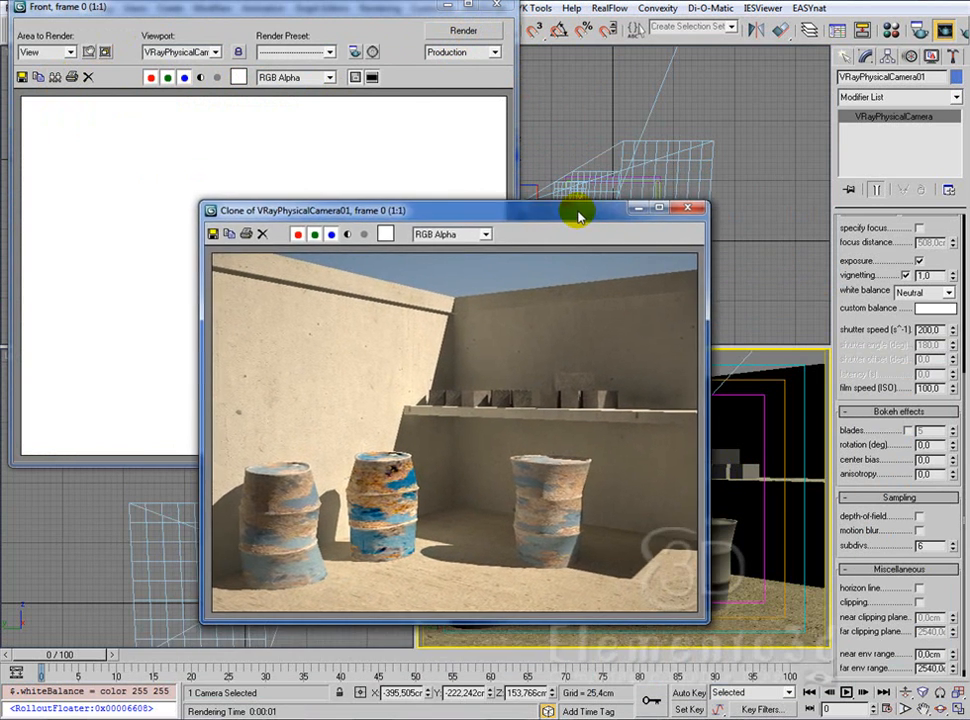
pyautogui.click(891, 30)
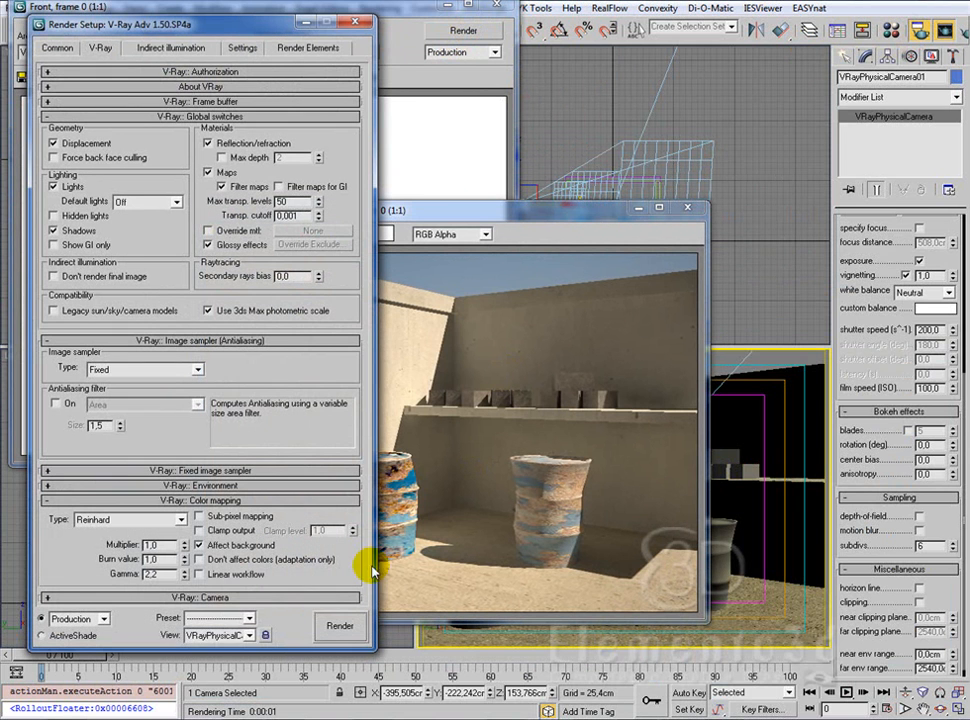
pyautogui.click(265, 635)
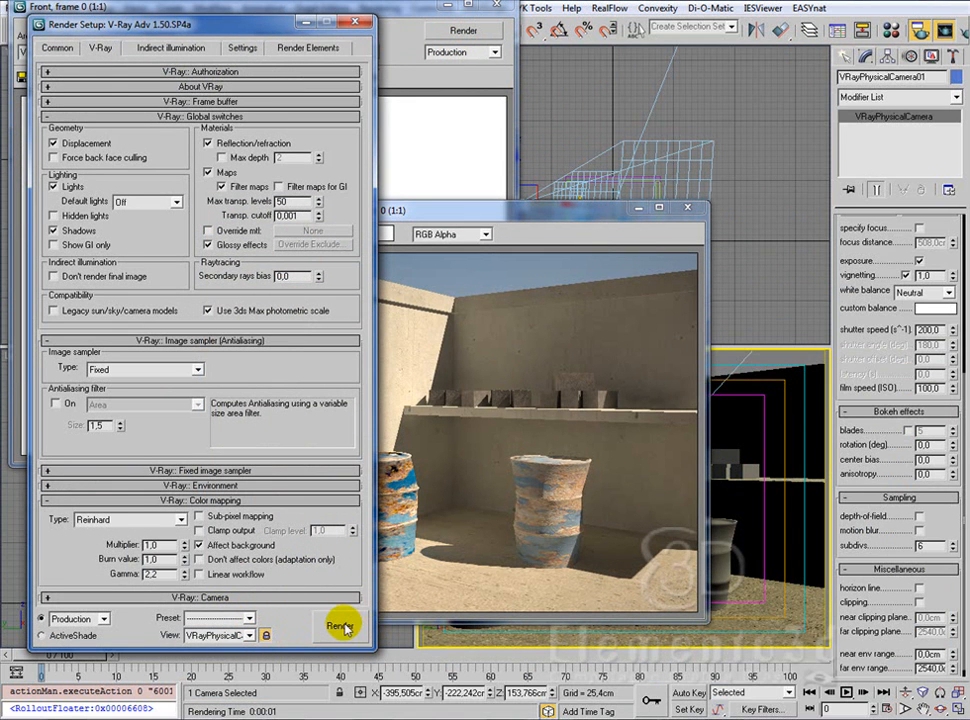
pyautogui.click(356, 21)
pyautogui.click(466, 30)
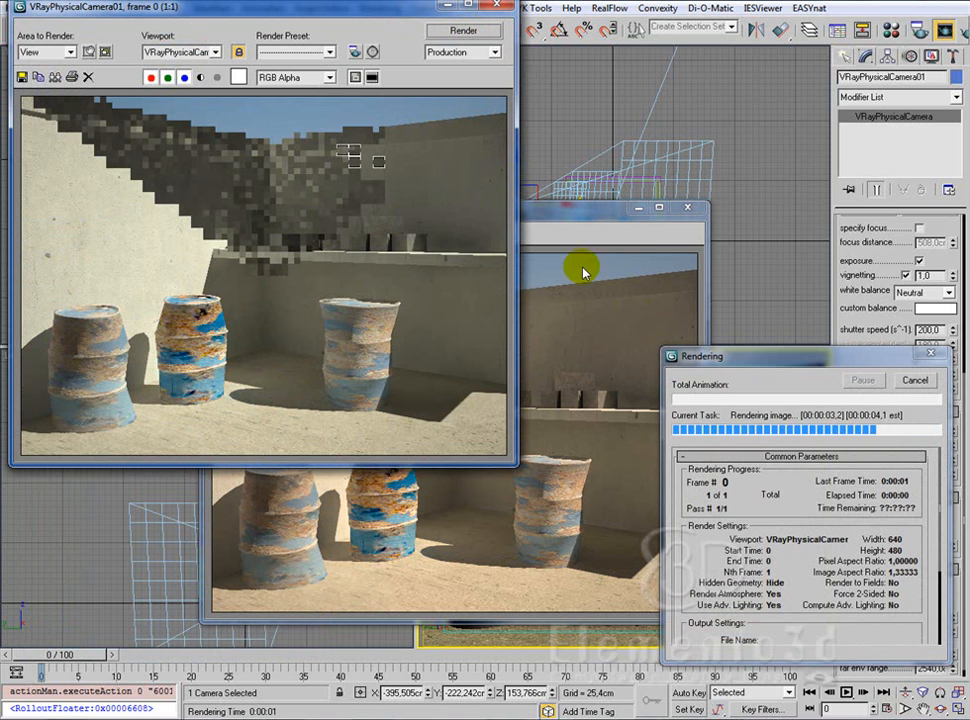
# Step: Compare the neutral white balance render side by side with the cloned frame and close the clone
pyautogui.moveTo(576, 216)
pyautogui.mouseDown()
pyautogui.moveTo(678, 219)
pyautogui.moveTo(714, 236)
pyautogui.moveTo(655, 231)
pyautogui.moveTo(683, 239)
pyautogui.mouseUp()
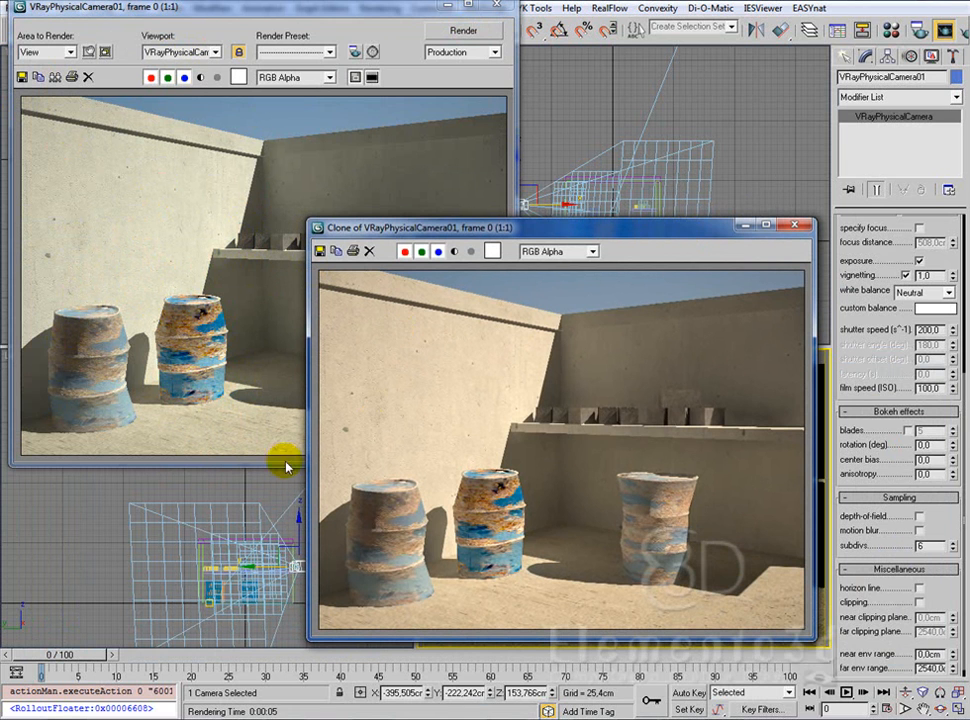
pyautogui.moveTo(557, 226)
pyautogui.mouseDown()
pyautogui.moveTo(549, 322)
pyautogui.moveTo(452, 272)
pyautogui.moveTo(750, 37)
pyautogui.moveTo(456, 134)
pyautogui.moveTo(519, 233)
pyautogui.moveTo(472, 226)
pyautogui.moveTo(474, 236)
pyautogui.mouseUp()
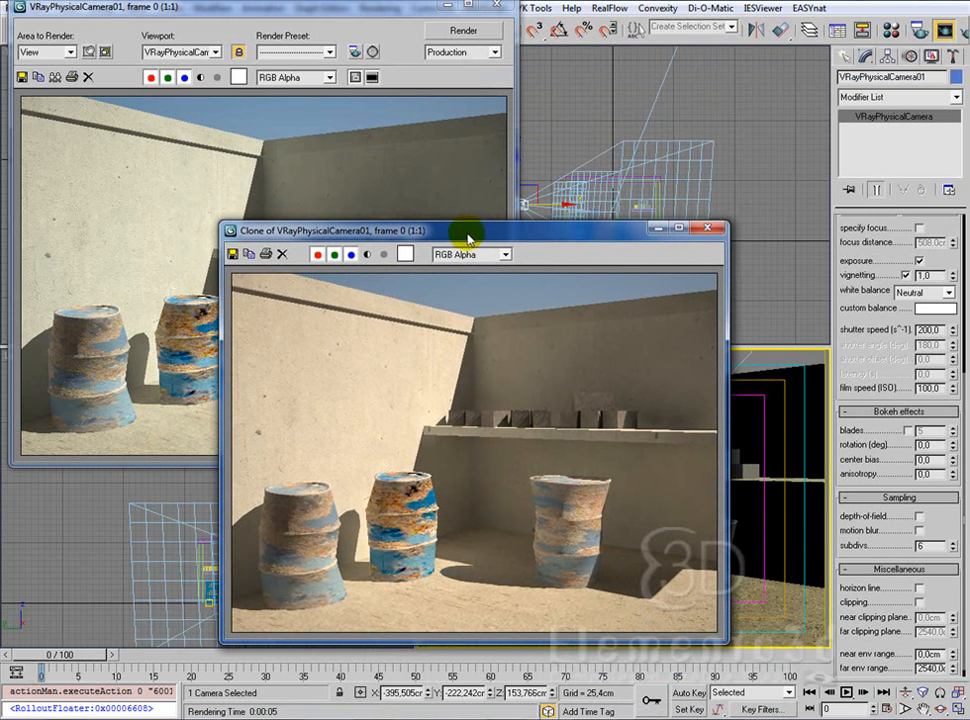
pyautogui.moveTo(512, 237); pyautogui.dragTo(598, 235)
pyautogui.moveTo(408, 10); pyautogui.dragTo(423, 13)
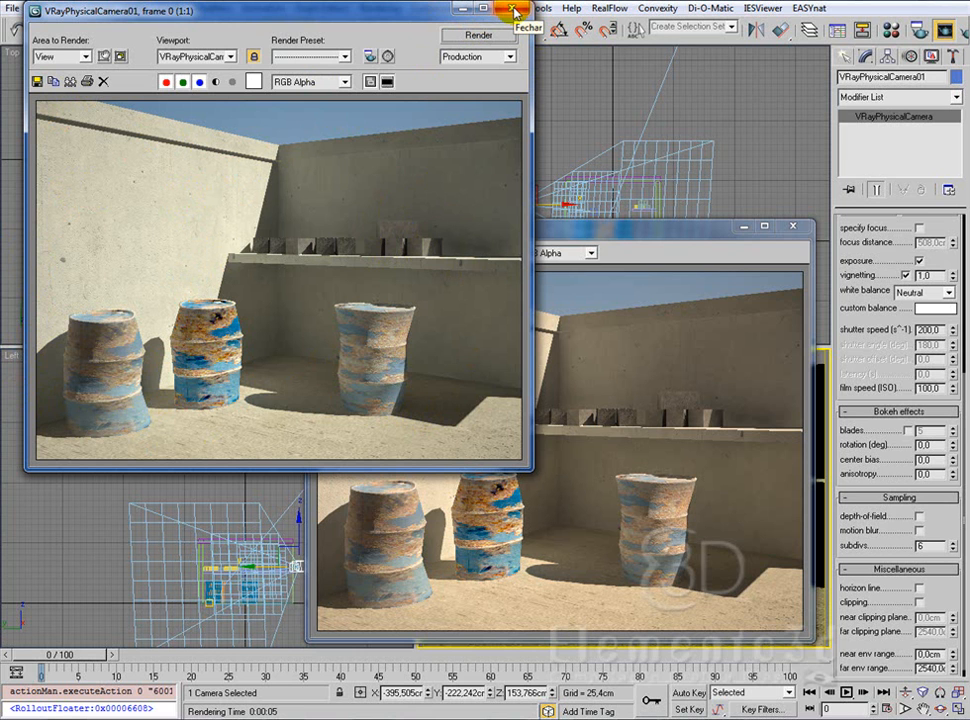
pyautogui.click(793, 228)
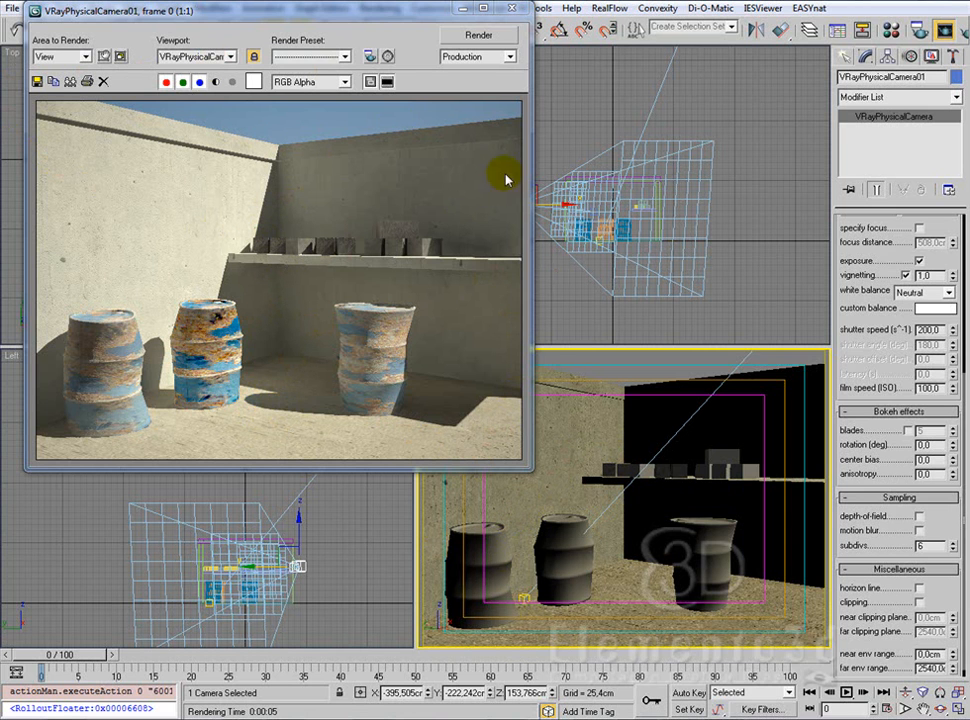
# Step: Set the physical camera's shutter speed to 100 and render the camera view
pyautogui.doubleClick(934, 331)
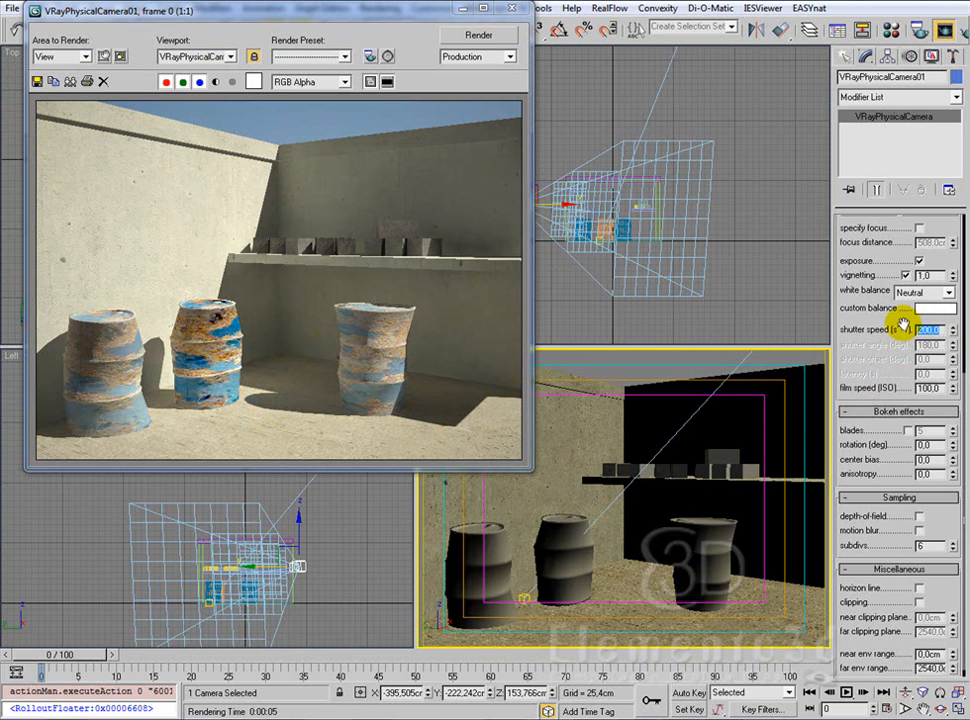
pyautogui.write('10')
pyautogui.press('Return')
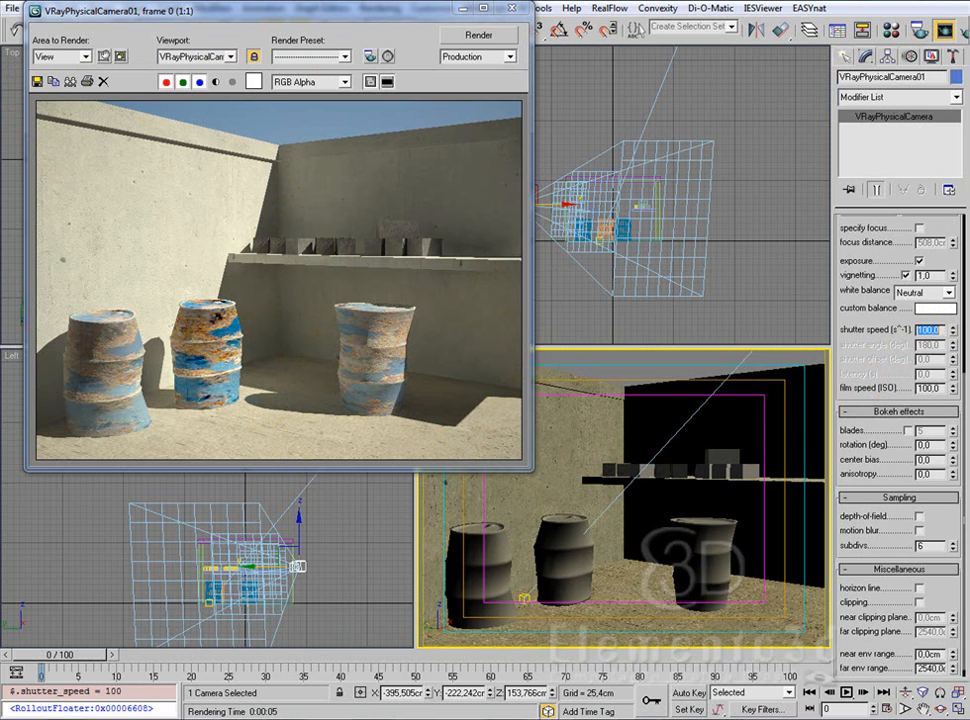
pyautogui.click(499, 44)
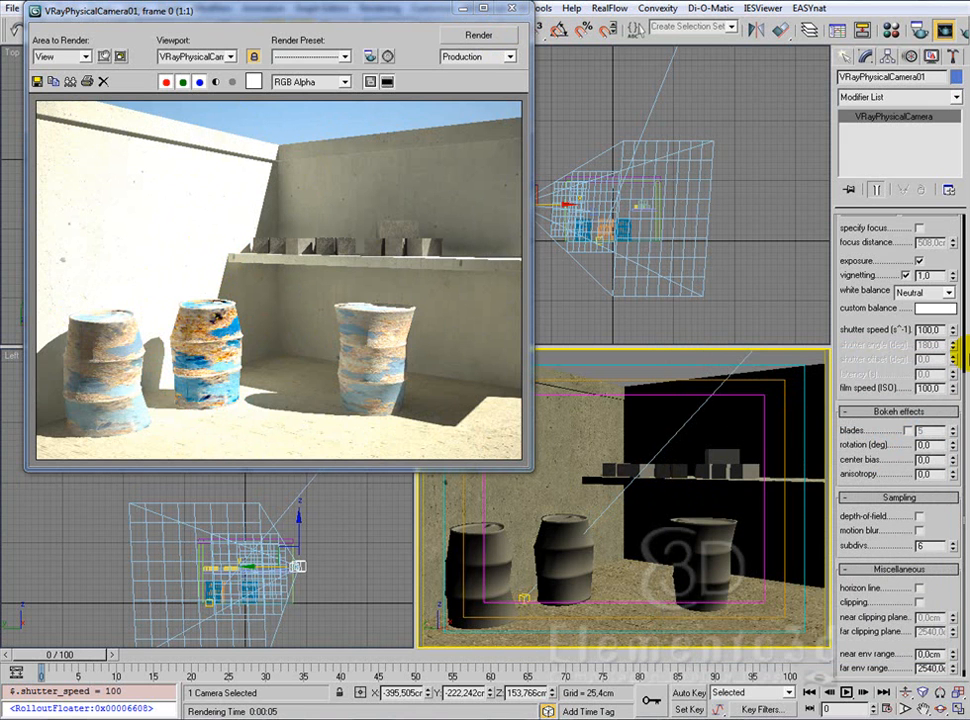
# Step: Set the physical camera's shutter speed to 195 and render the camera view
pyautogui.doubleClick(921, 388)
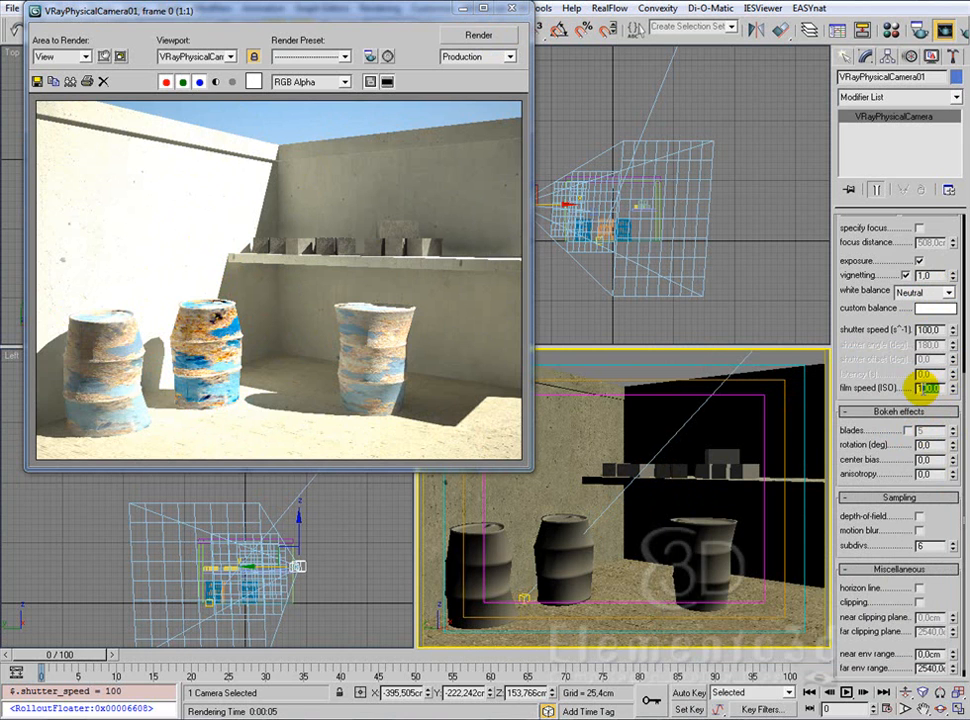
pyautogui.doubleClick(930, 330)
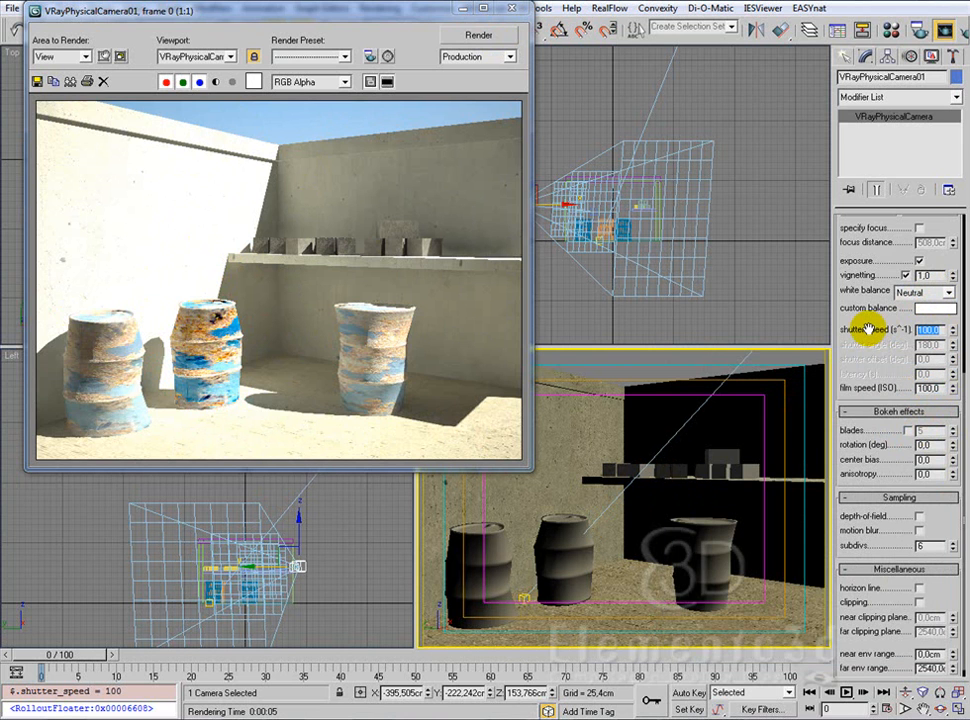
pyautogui.write('1')
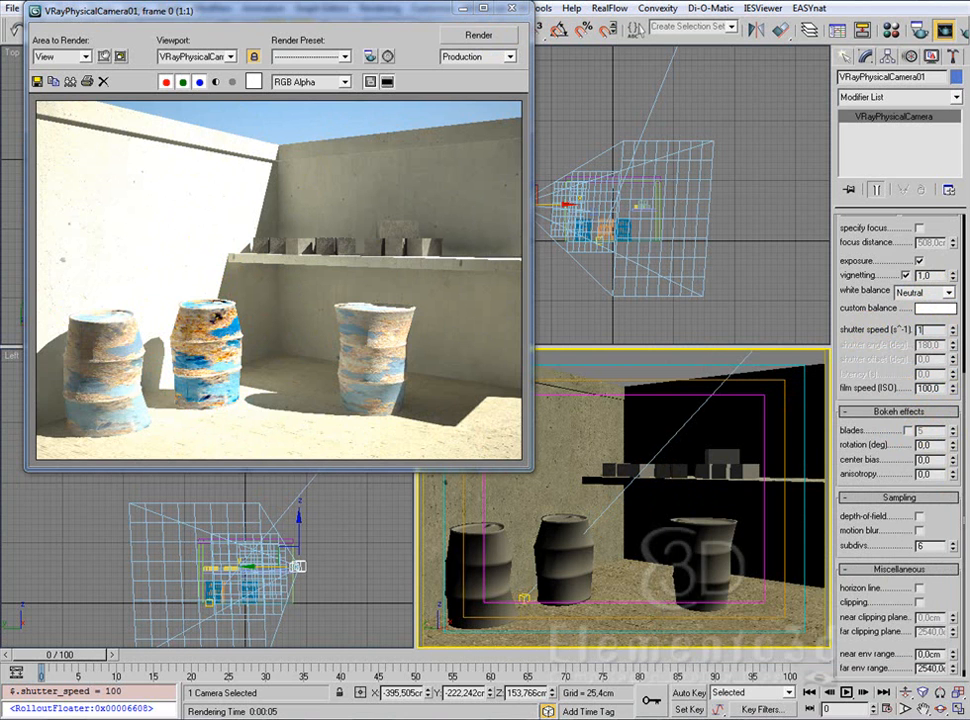
pyautogui.click(480, 35)
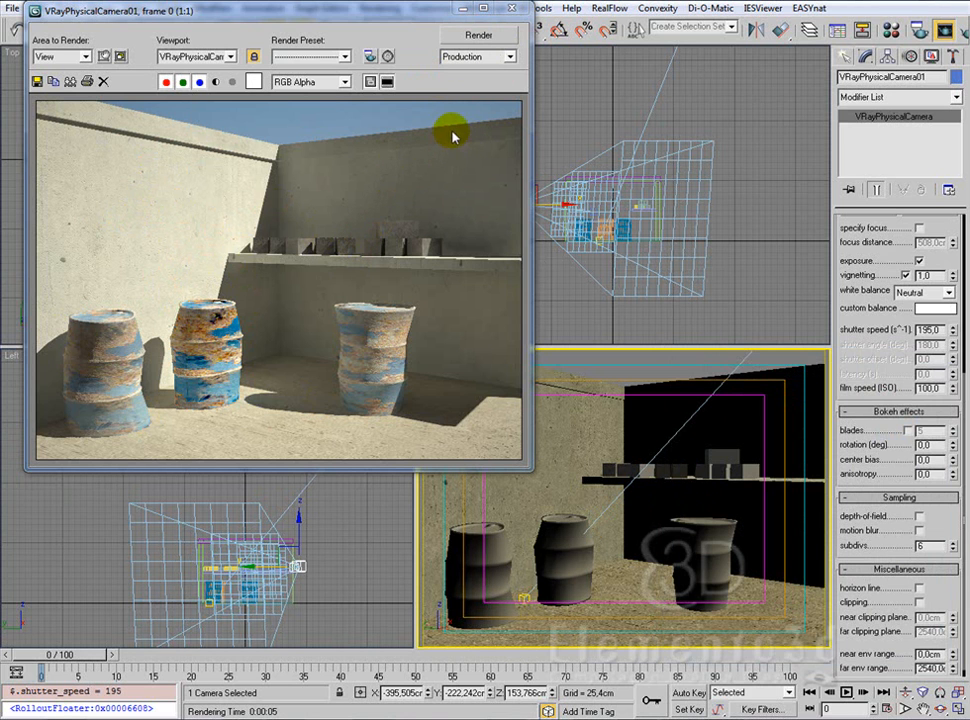
# Step: Start saving the rendered image to the desktop
pyautogui.moveTo(397, 15); pyautogui.dragTo(454, 52)
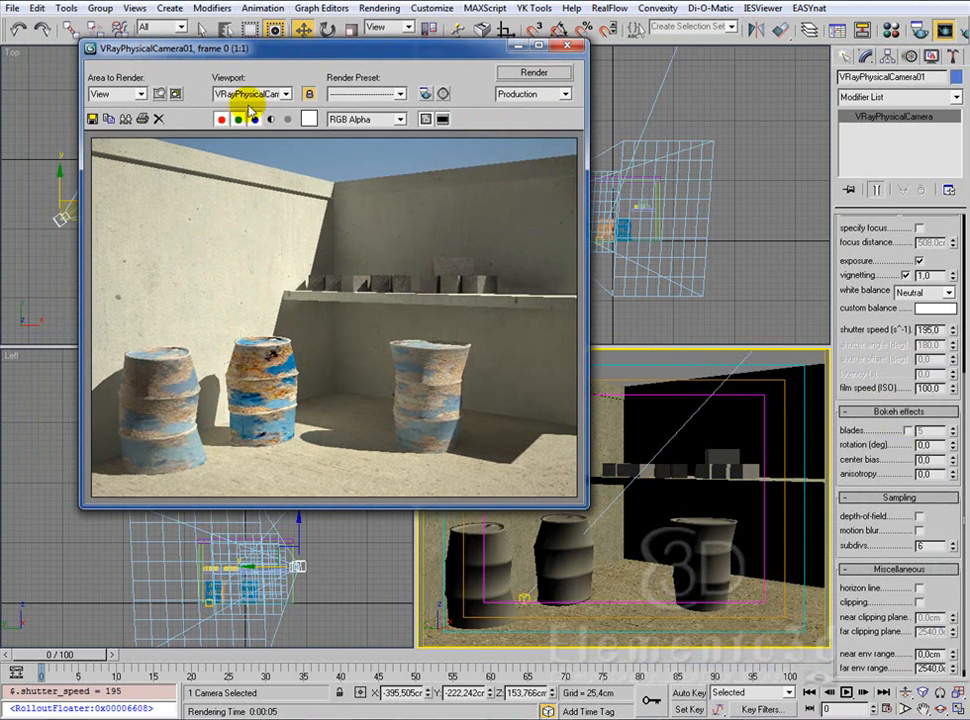
pyautogui.click(96, 118)
pyautogui.click(221, 455)
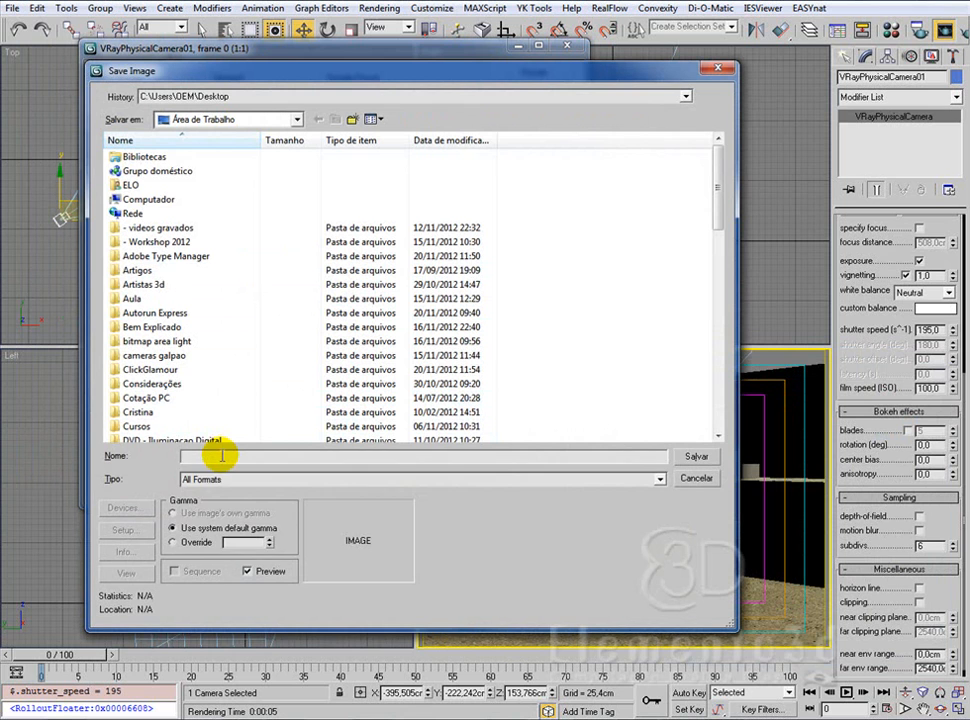
pyautogui.write('ren')
pyautogui.press('Down')
pyautogui.press('Down')
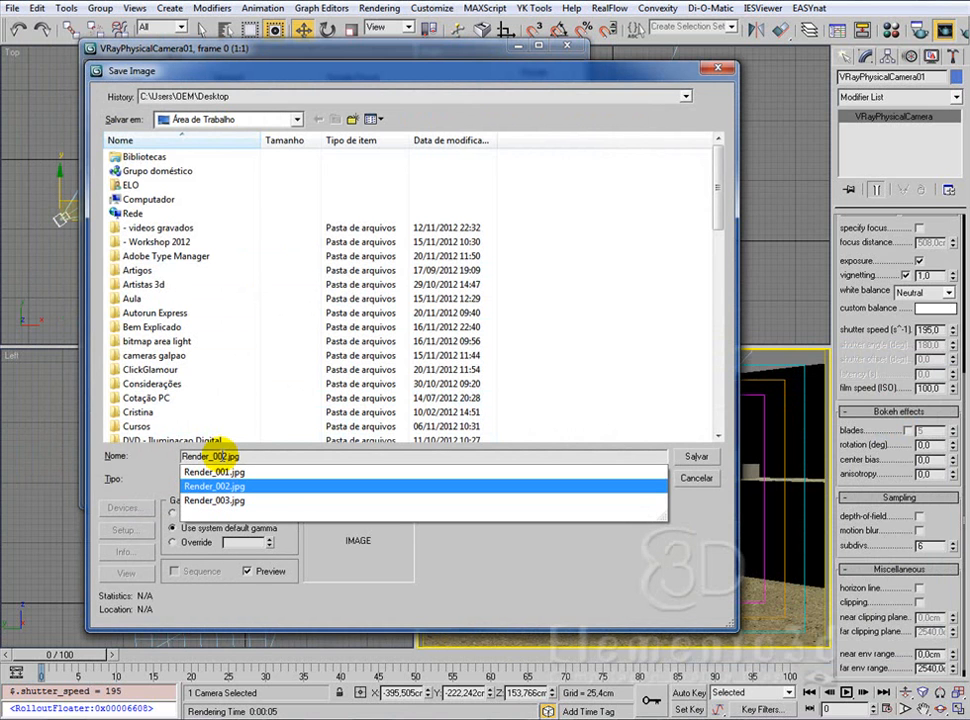
pyautogui.press('Return')
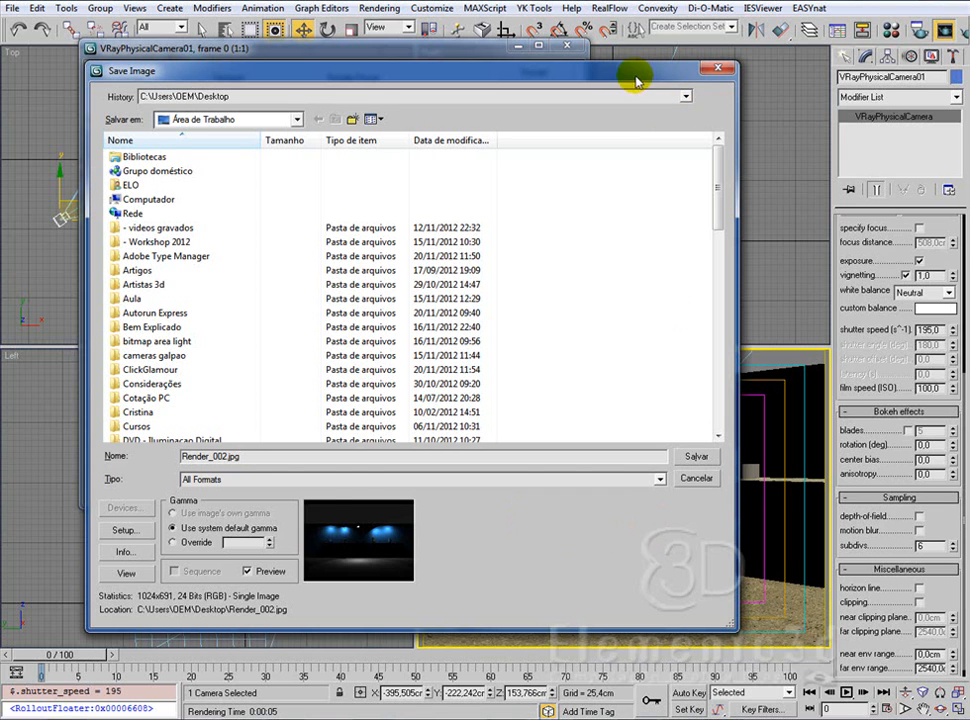
pyautogui.click(692, 457)
pyautogui.click(596, 408)
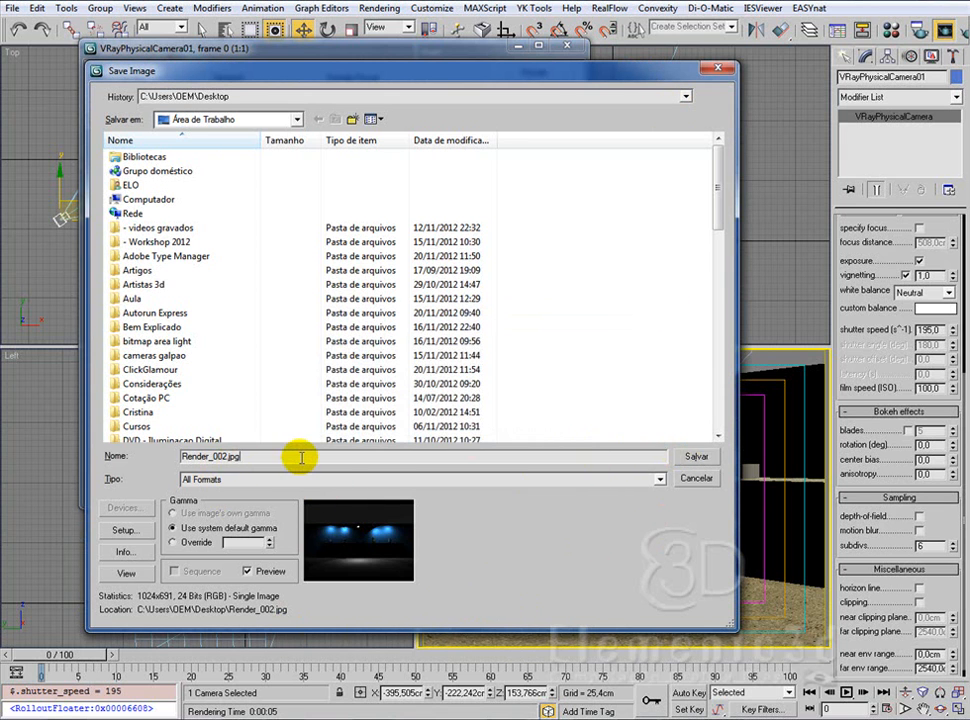
# Step: Save the rendered image as Render_004.jpg at JPEG quality 100 and close the rendered frame
pyautogui.moveTo(301, 458); pyautogui.dragTo(160, 444)
pyautogui.write('re3nd')
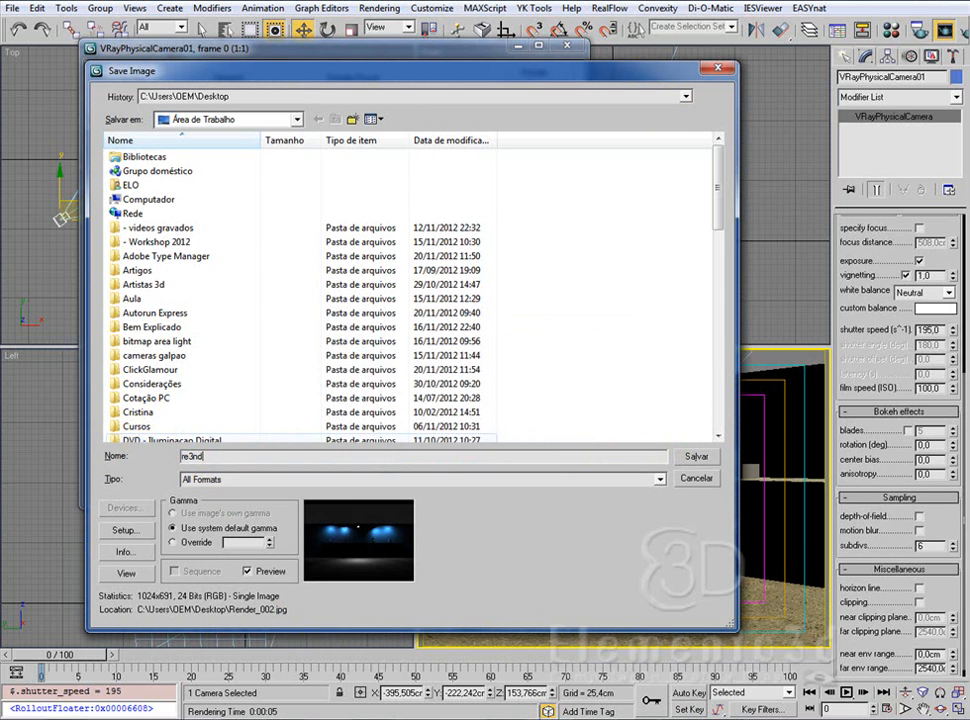
pyautogui.press('BackSpace')
pyautogui.press('BackSpace')
pyautogui.press('BackSpace')
pyautogui.press('BackSpace')
pyautogui.press('BackSpace')
pyautogui.write('re')
pyautogui.press('Up')
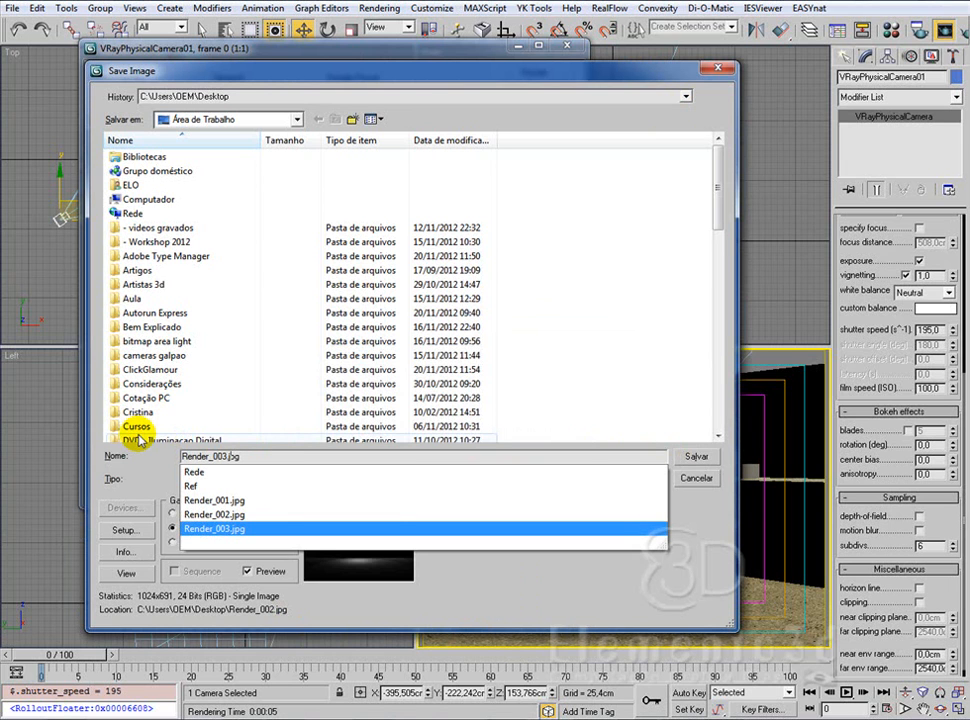
pyautogui.press('Delete')
pyautogui.write('4')
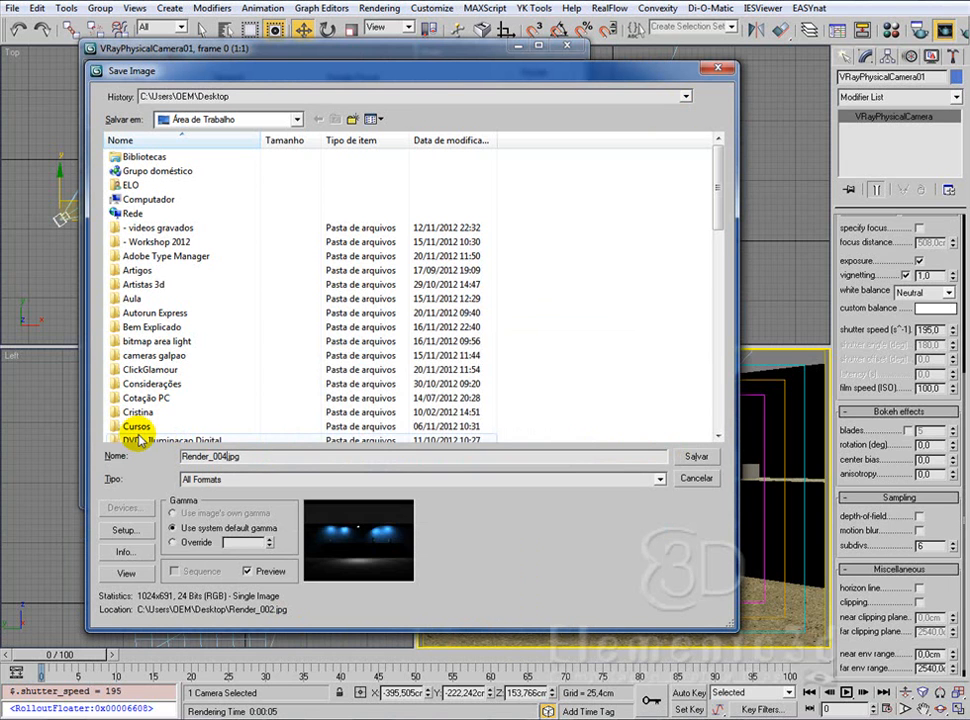
pyautogui.press('Return')
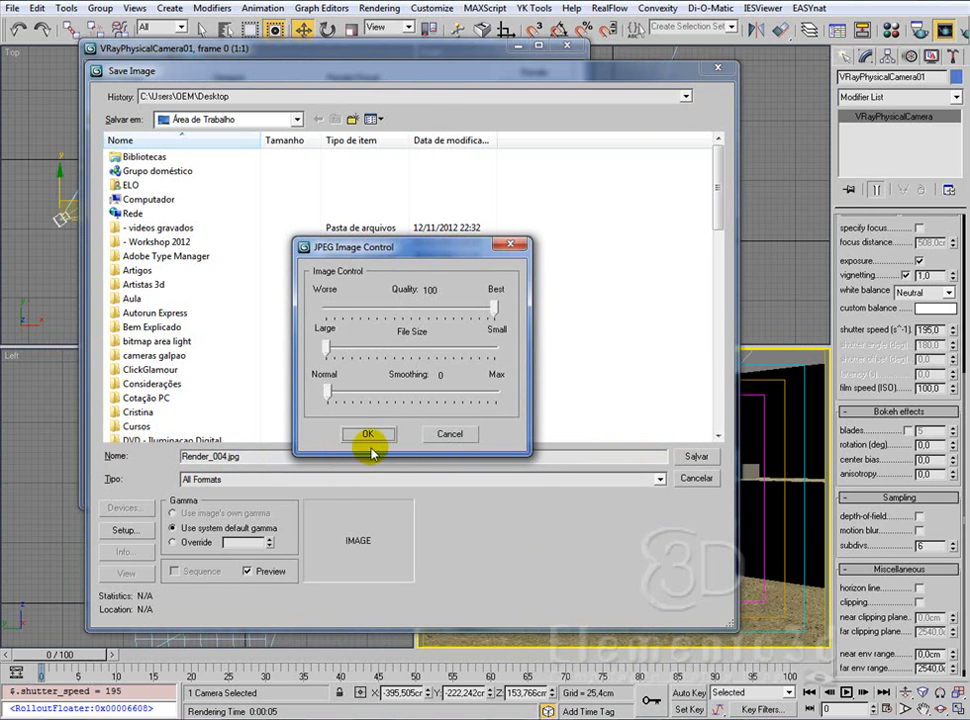
pyautogui.click(372, 434)
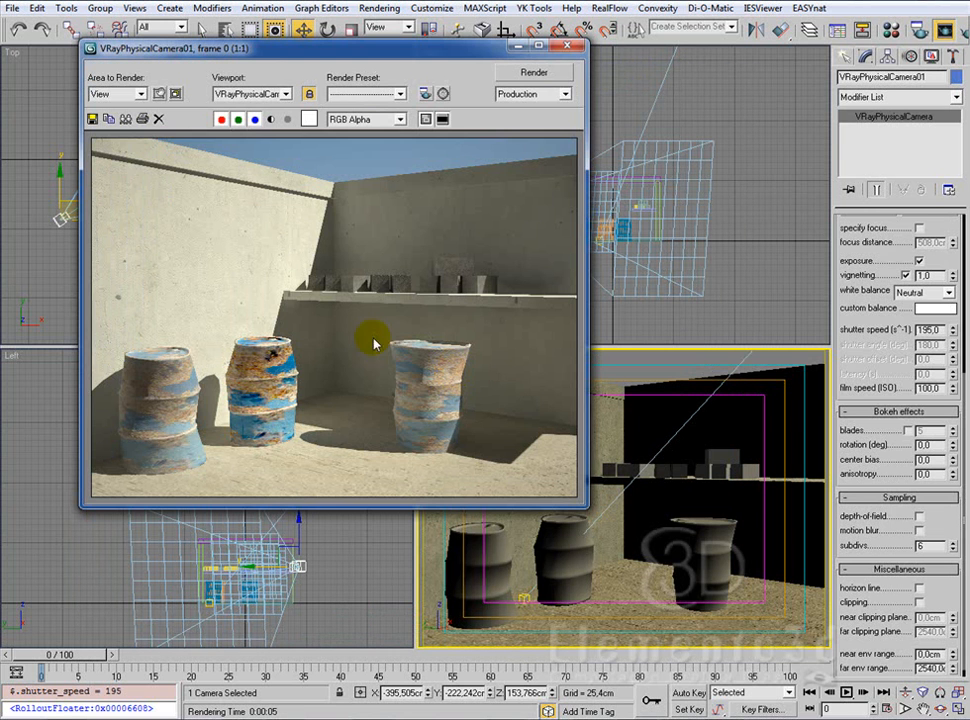
pyautogui.click(567, 47)
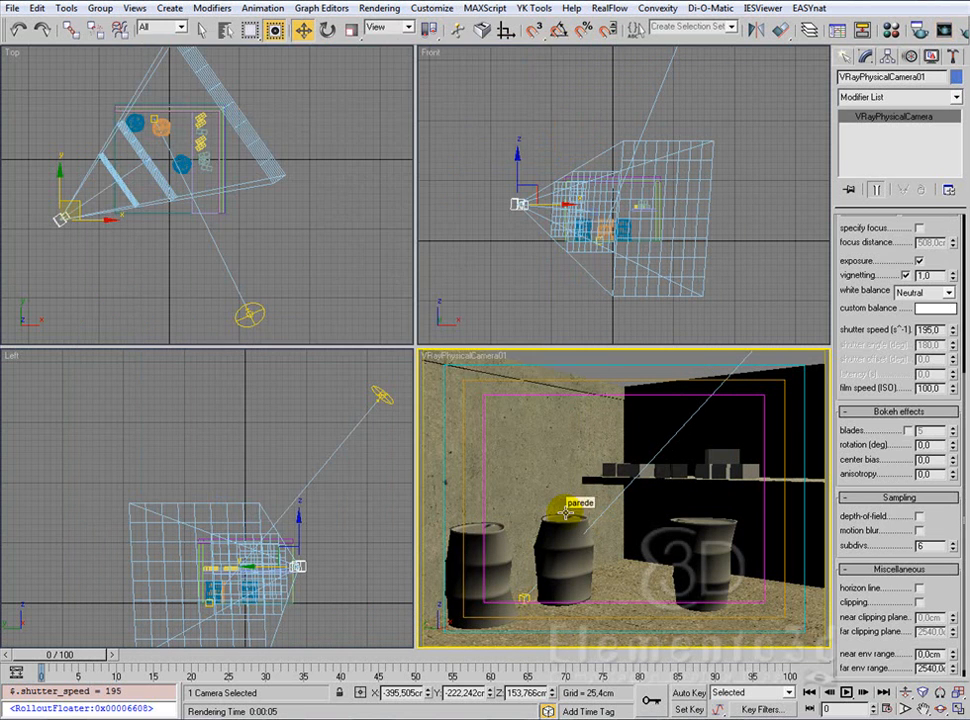
# Step: Set the render output width to 1024 in the common render settings and lock the image aspect at 1.333
pyautogui.press('F10')
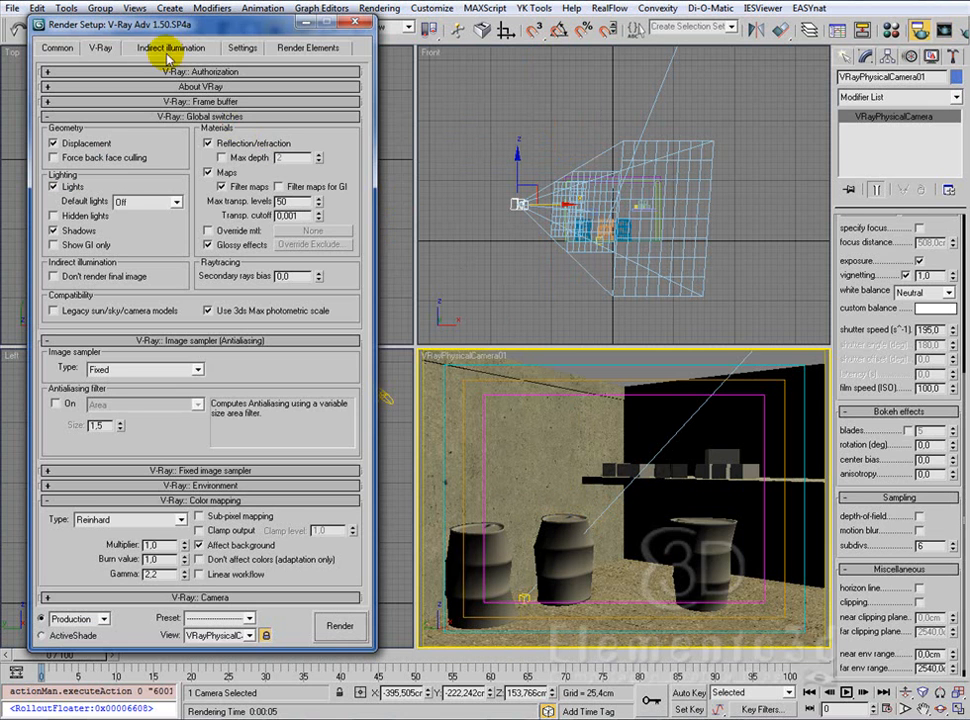
pyautogui.click(58, 47)
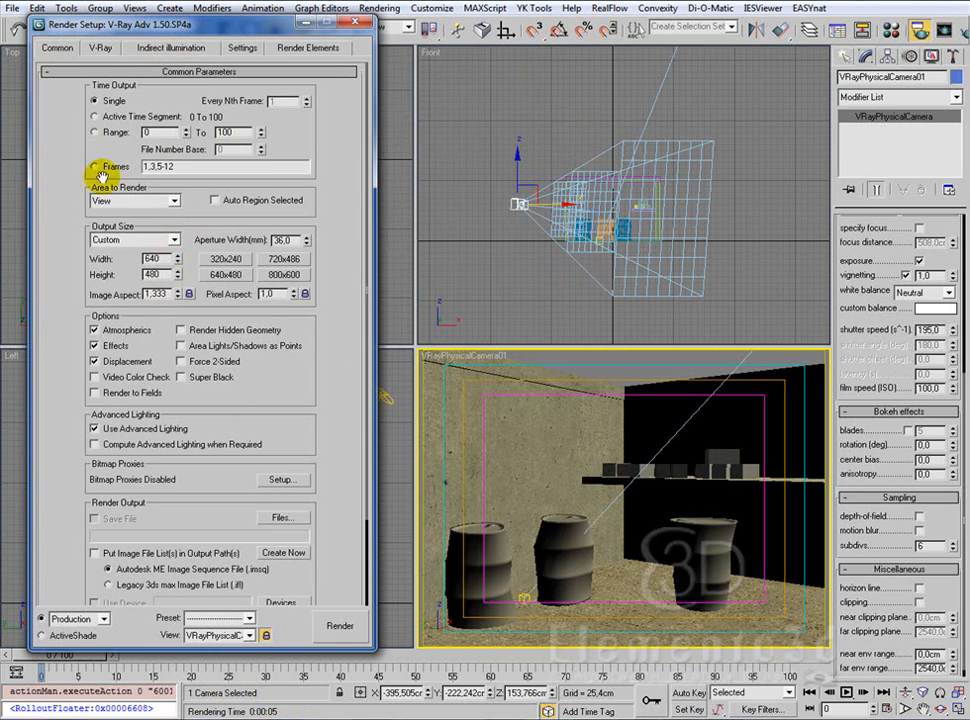
pyautogui.doubleClick(153, 259)
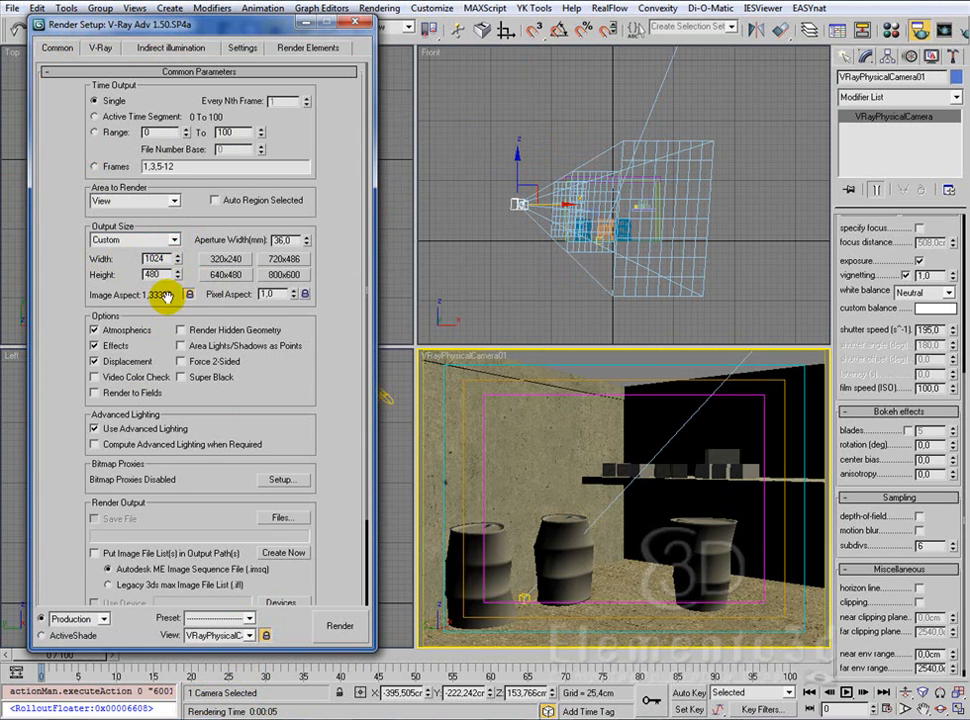
pyautogui.click(189, 295)
pyautogui.click(191, 296)
# Step: Test the locked image aspect by setting the output width to 640 and back to 1024
pyautogui.doubleClick(160, 259)
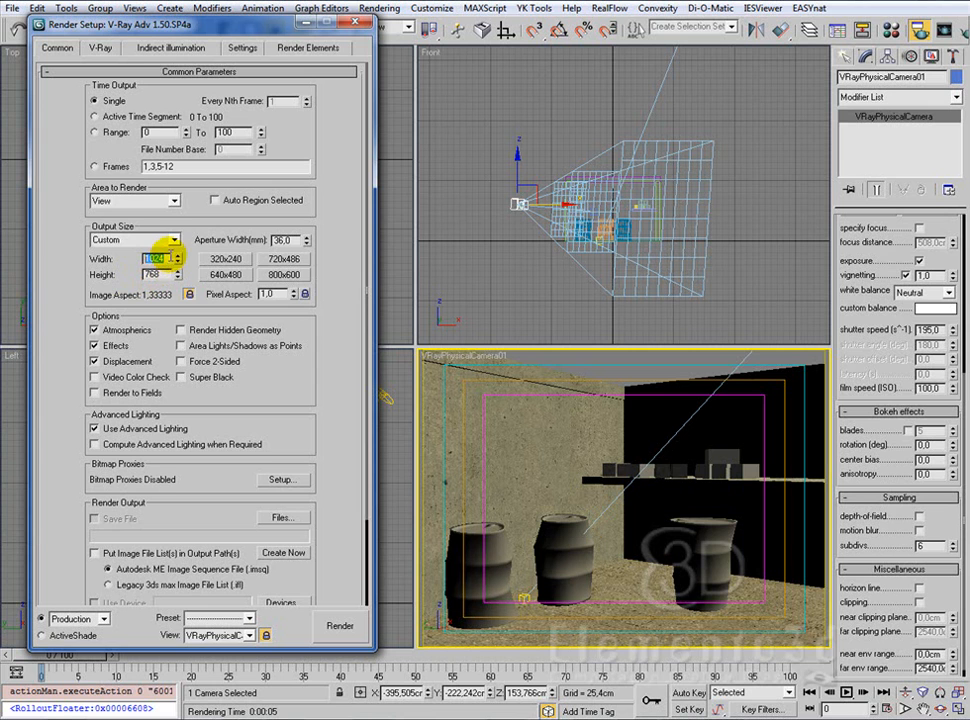
pyautogui.write('640')
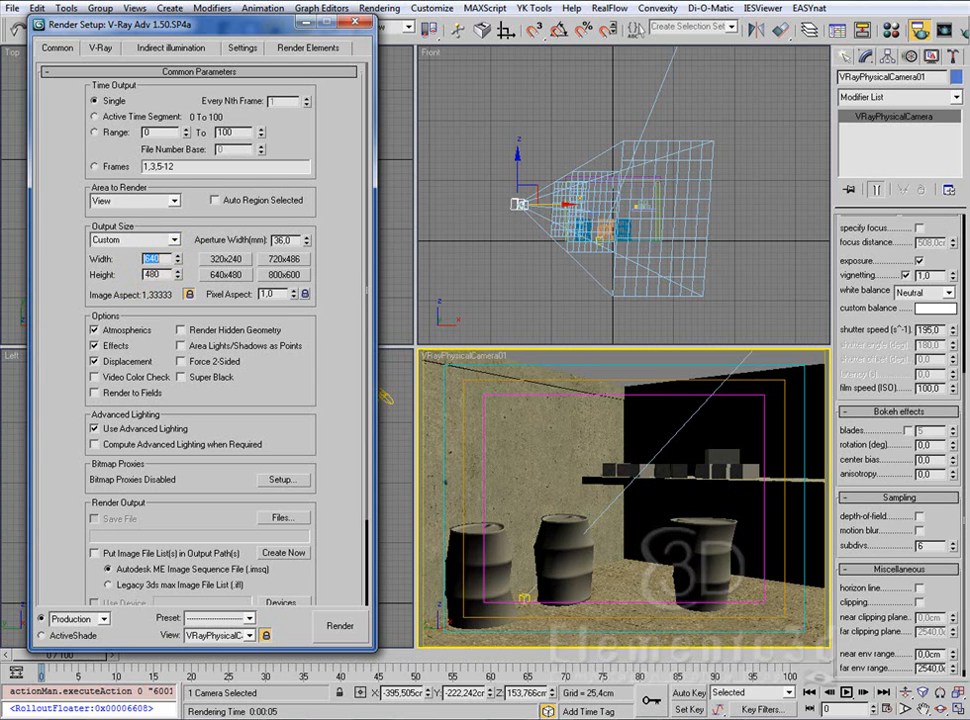
pyautogui.doubleClick(155, 275)
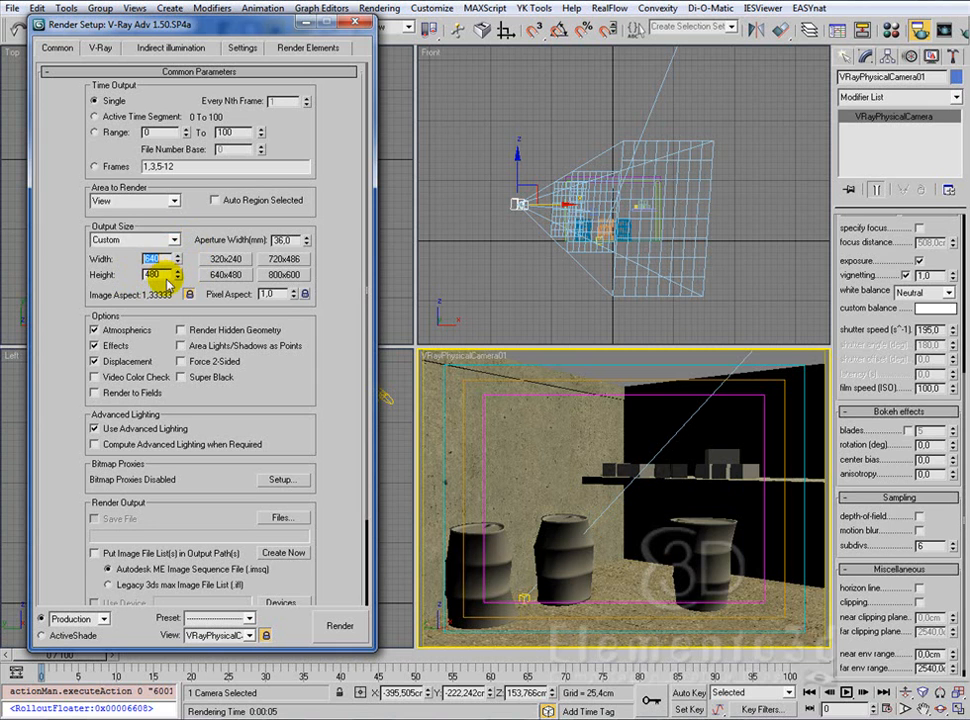
pyautogui.moveTo(160, 257); pyautogui.dragTo(133, 257)
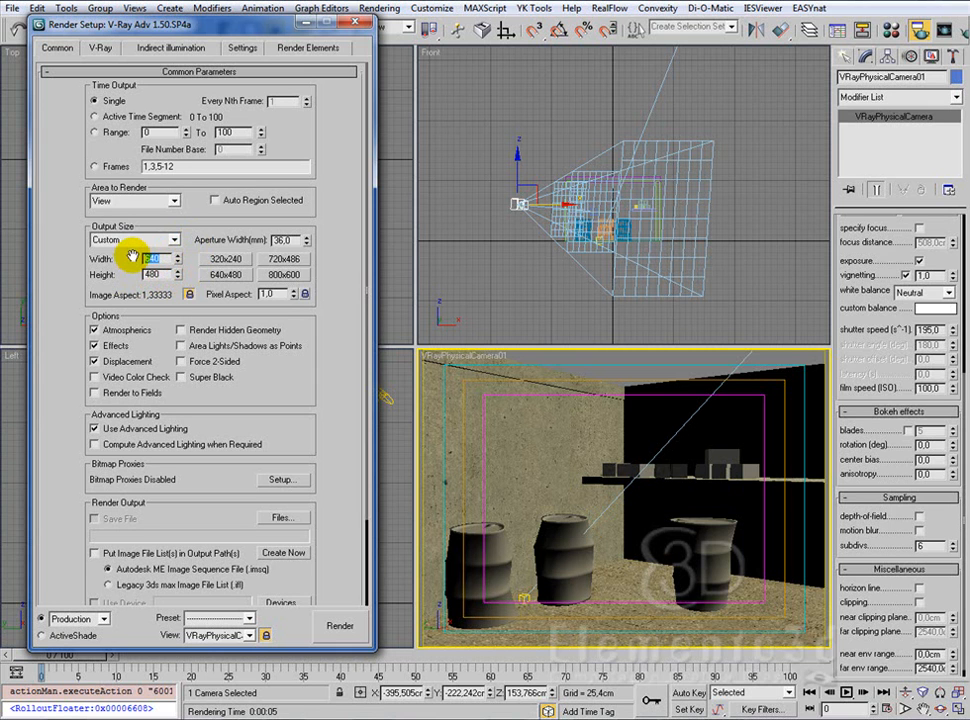
pyautogui.write('1024')
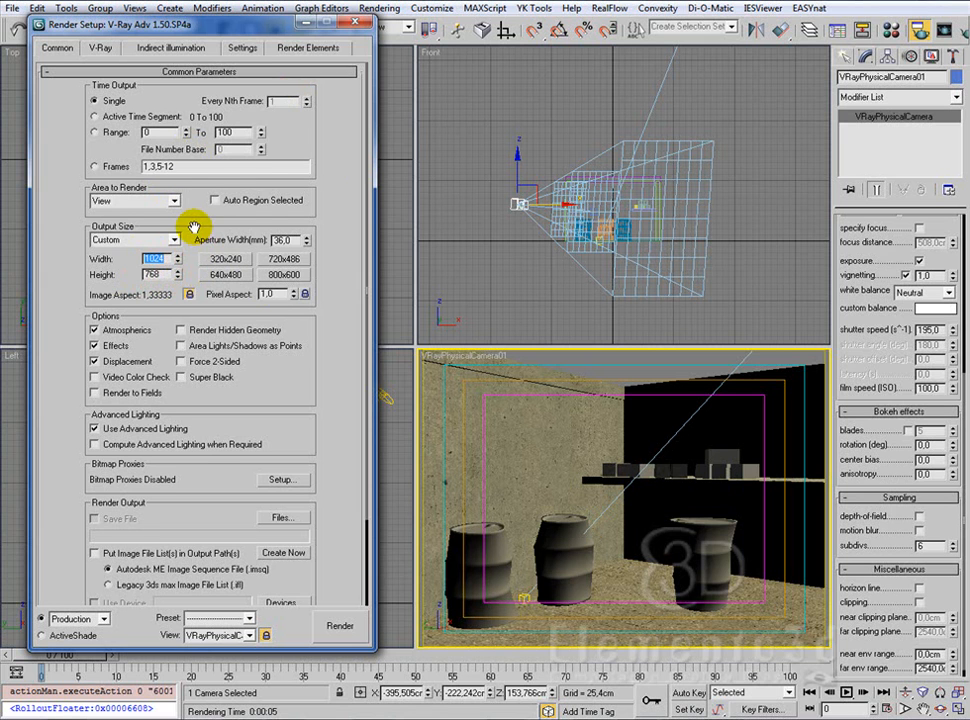
# Step: Render the camera view at 1024 by 768 and close the rendered frame
pyautogui.moveTo(195, 225); pyautogui.dragTo(195, 207)
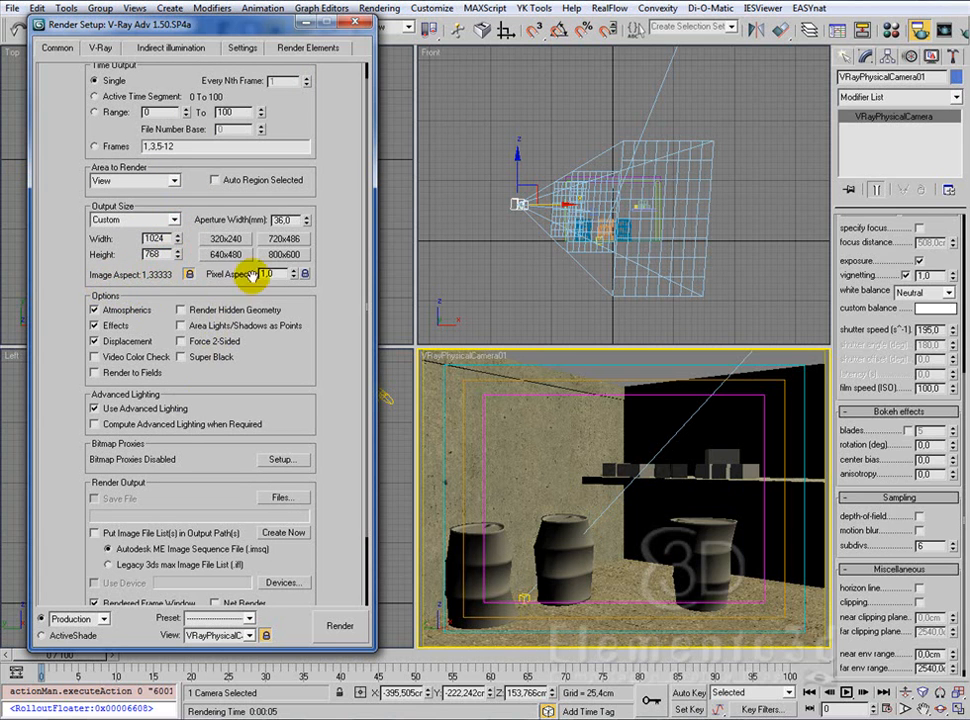
pyautogui.click(340, 627)
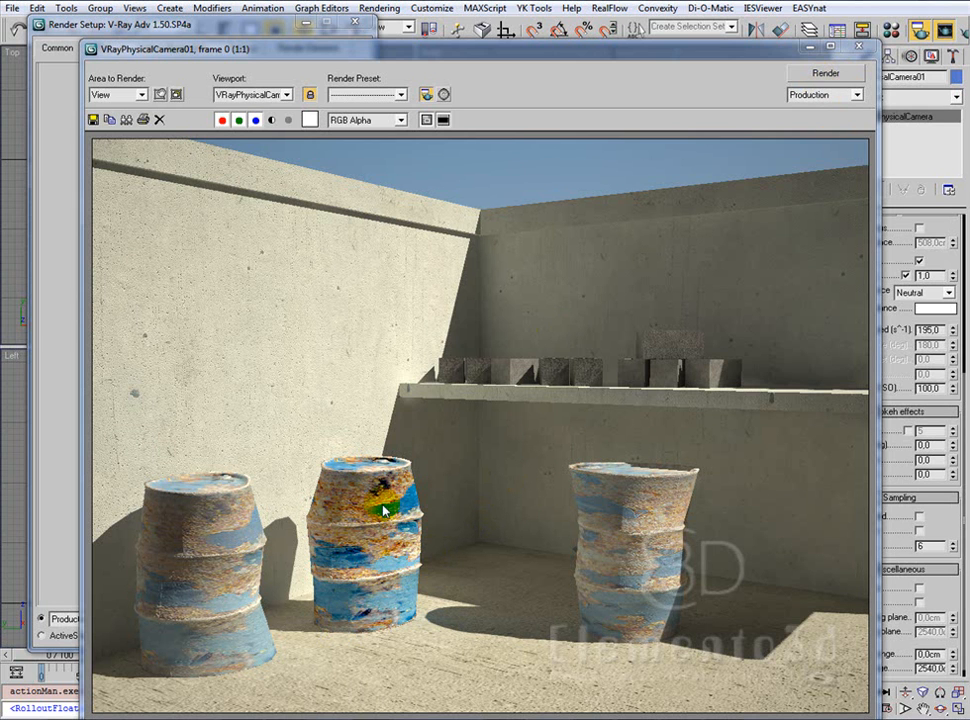
pyautogui.click(858, 46)
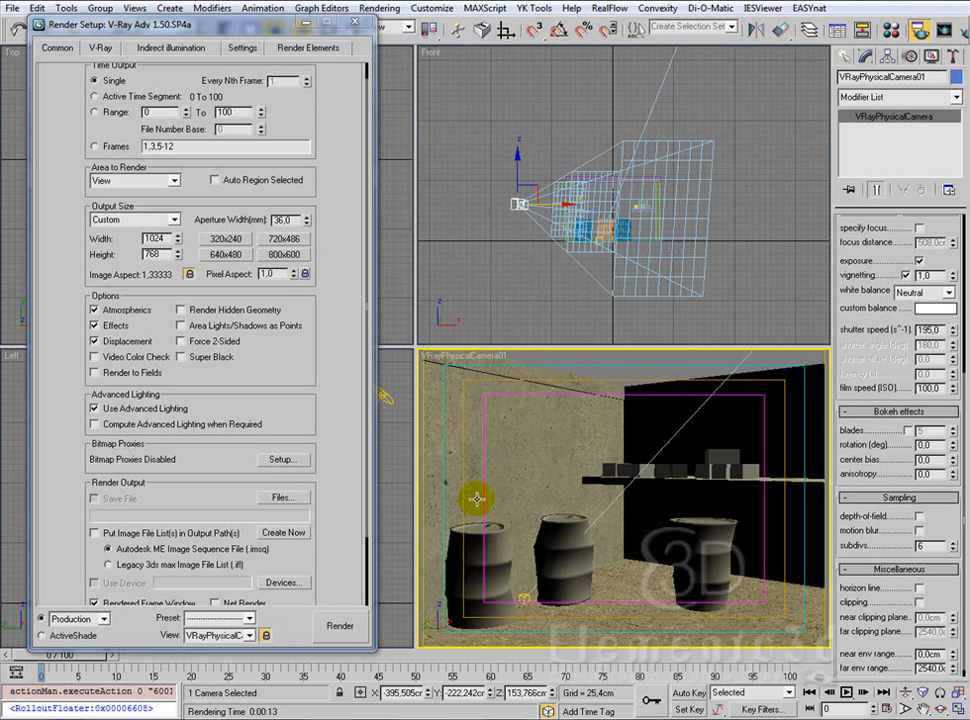
# Step: Assign the YK_ruin15_mat1 material to the left barrel and the right barrel in the camera view
pyautogui.click(491, 563)
pyautogui.press('m')
pyautogui.click(731, 110)
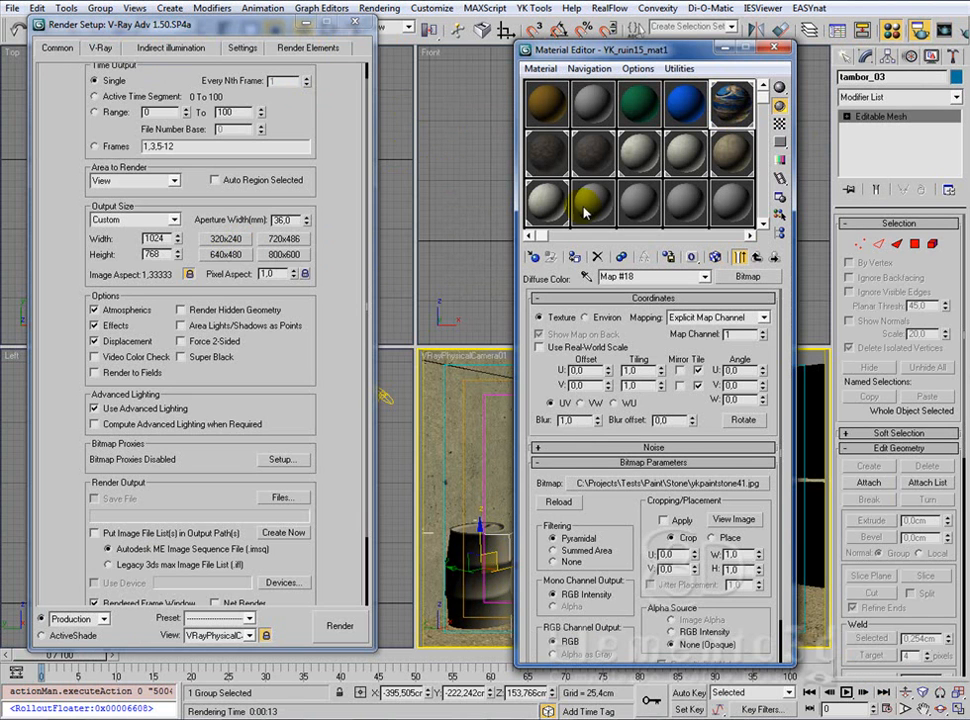
pyautogui.click(575, 258)
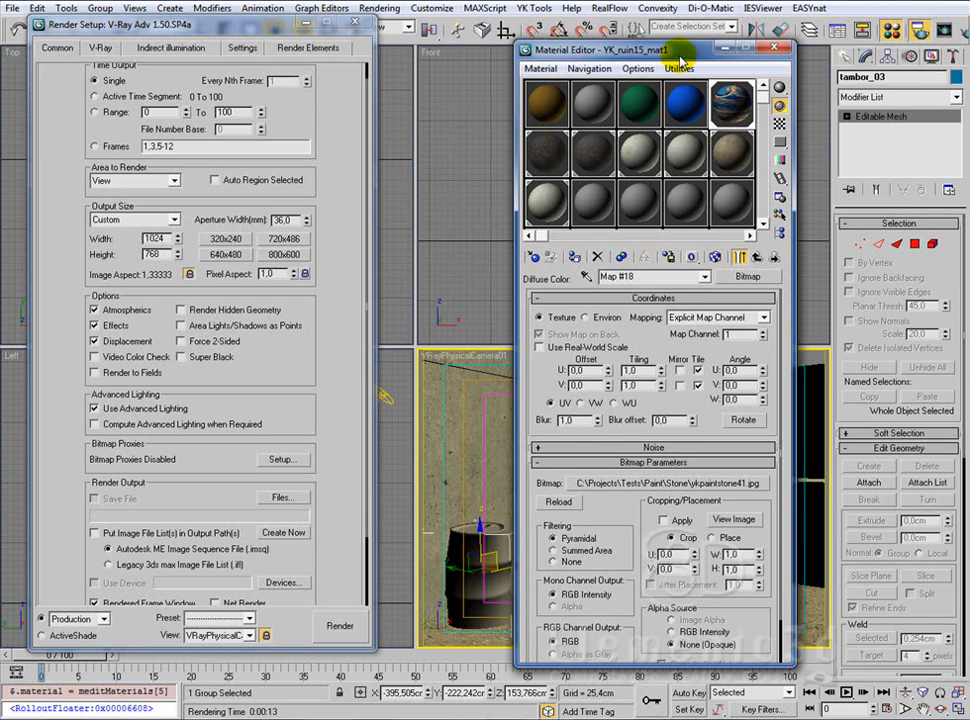
pyautogui.moveTo(550, 49); pyautogui.dragTo(383, 49)
pyautogui.click(741, 601)
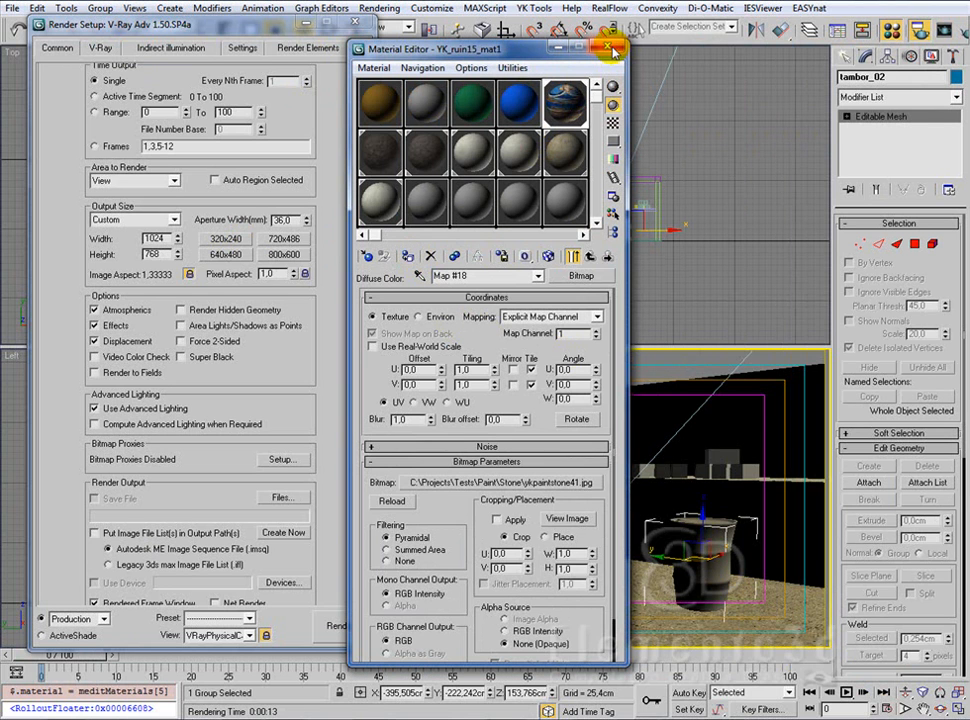
# Step: Set the output RGB level to 1.1 and RGB offset to -0.1 on the barrel material's diffuse bitmap
pyautogui.click(545, 462)
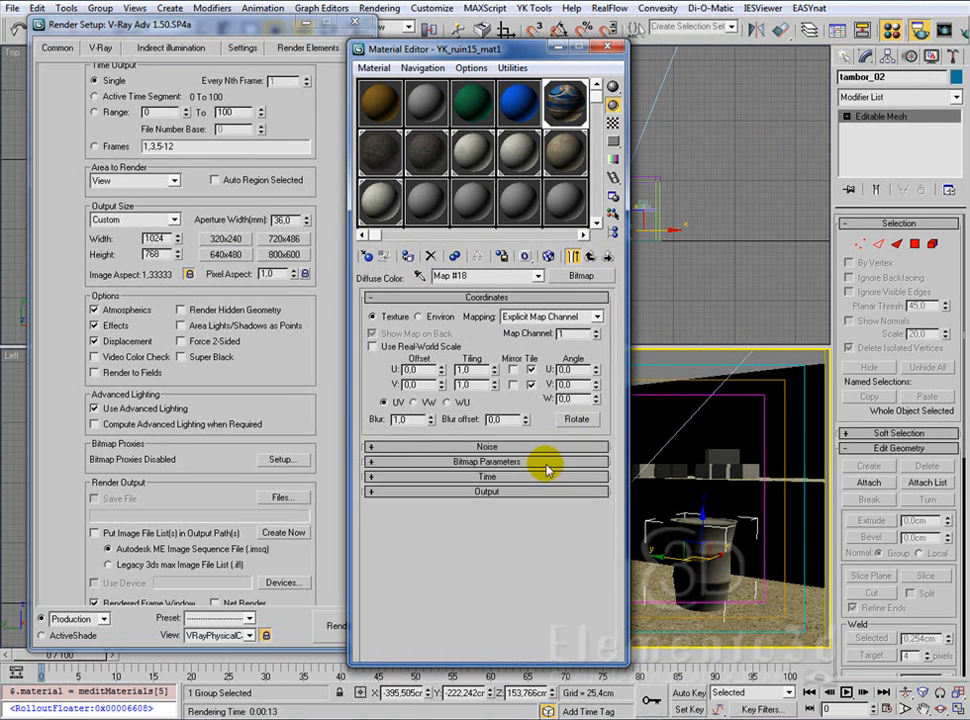
pyautogui.click(555, 492)
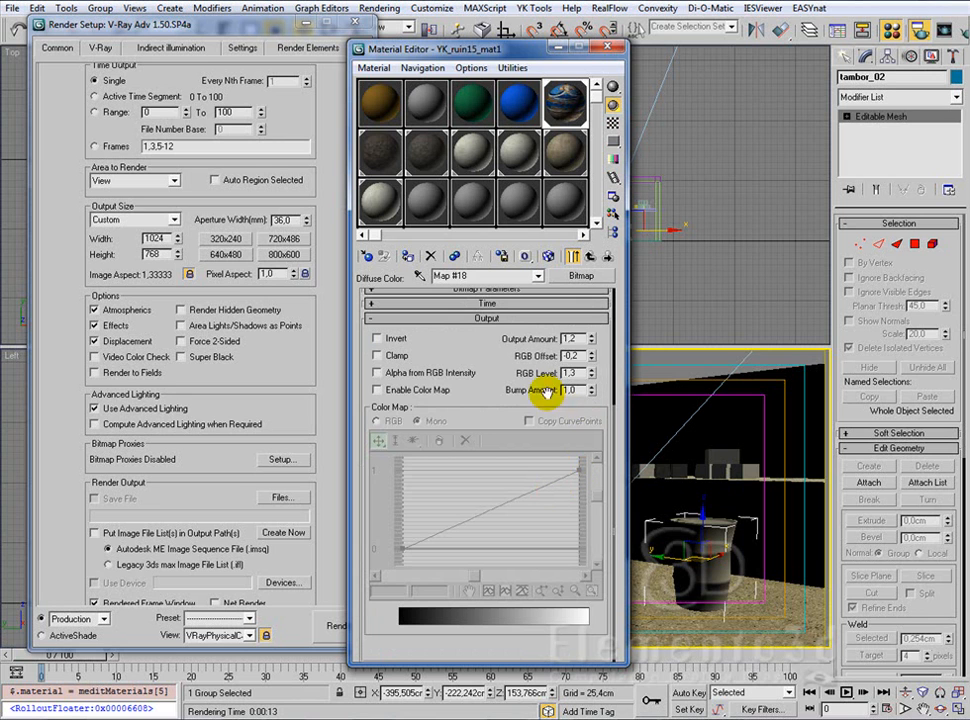
pyautogui.doubleClick(578, 374)
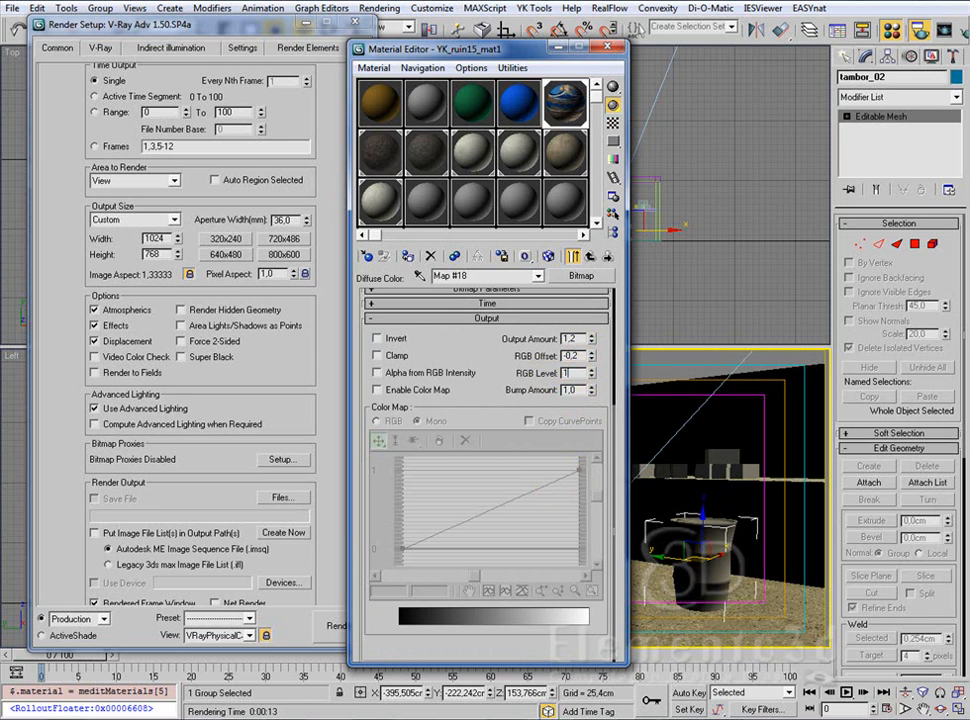
pyautogui.doubleClick(568, 356)
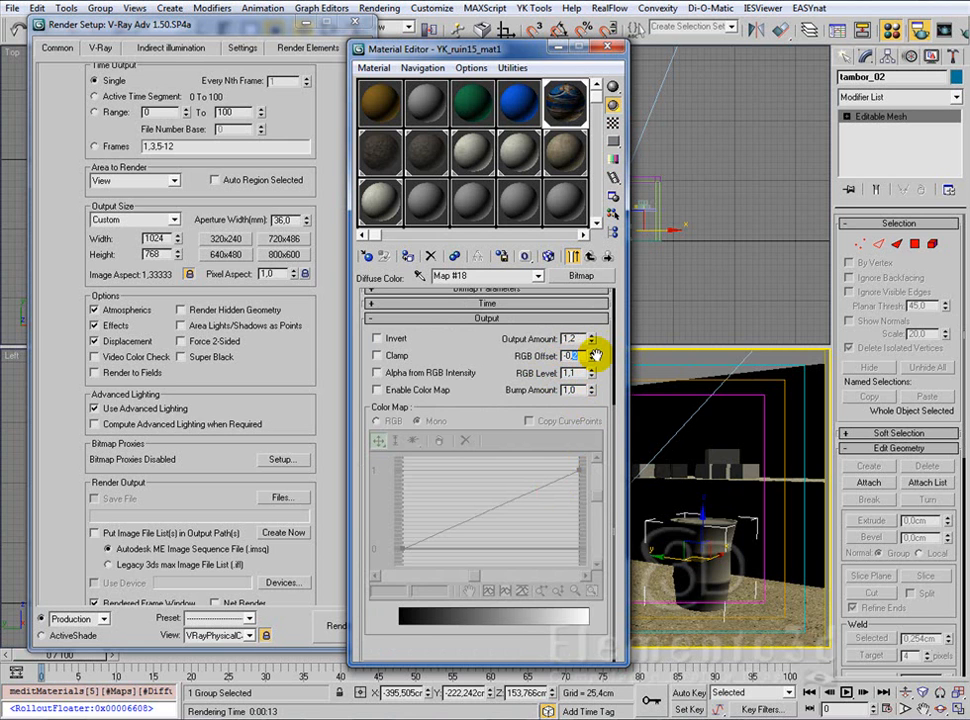
pyautogui.write('4')
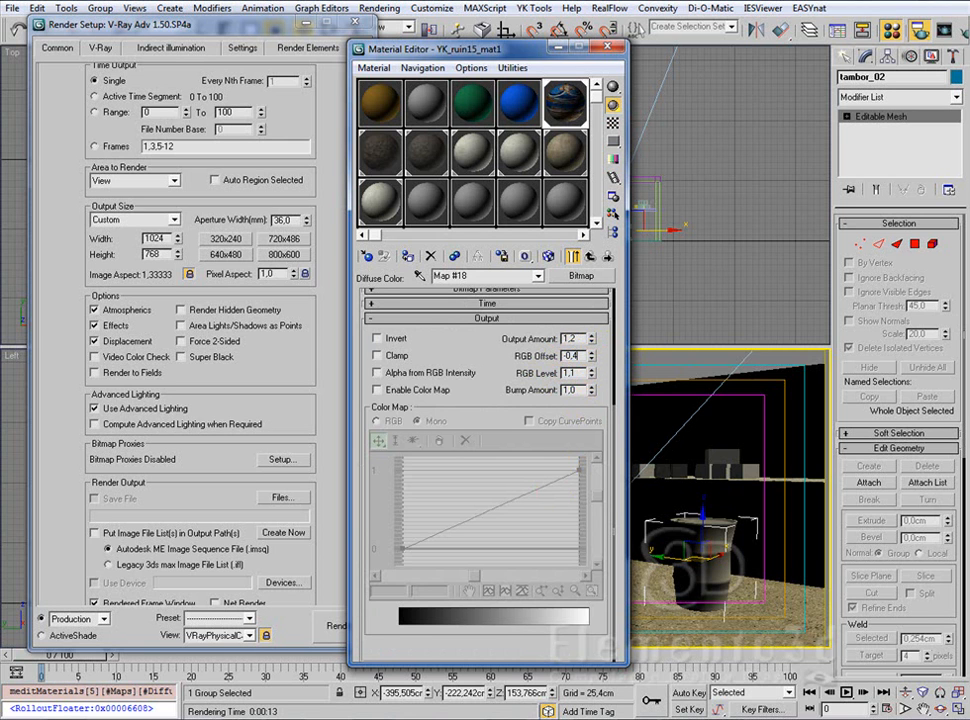
pyautogui.press('Return')
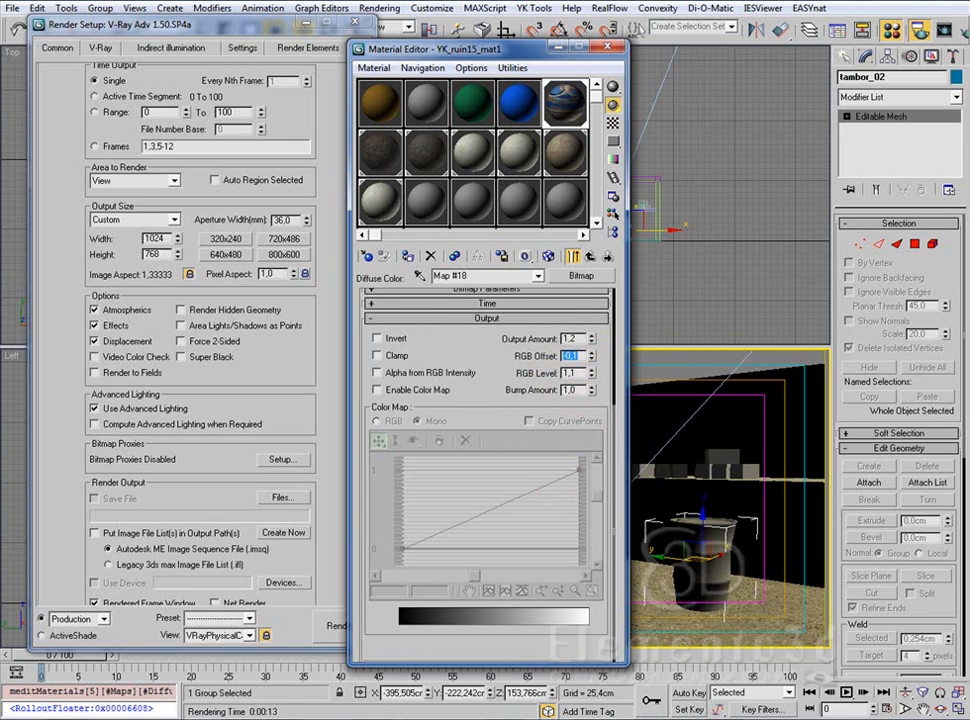
pyautogui.click(617, 47)
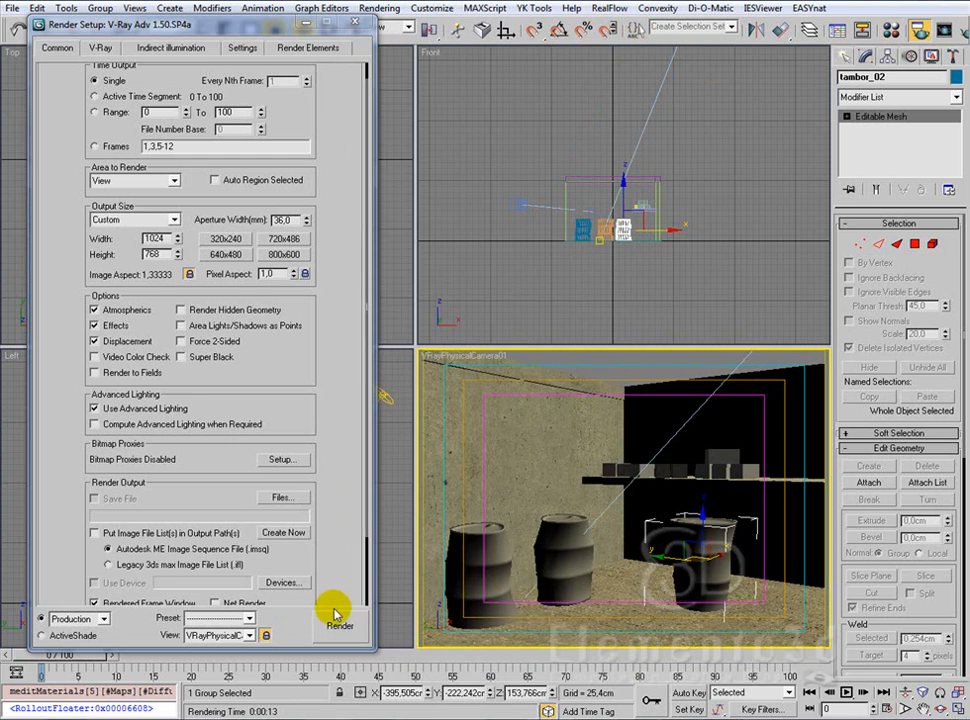
# Step: Render the camera view to check the barrels, then close the rendered frame and the render settings
pyautogui.click(340, 628)
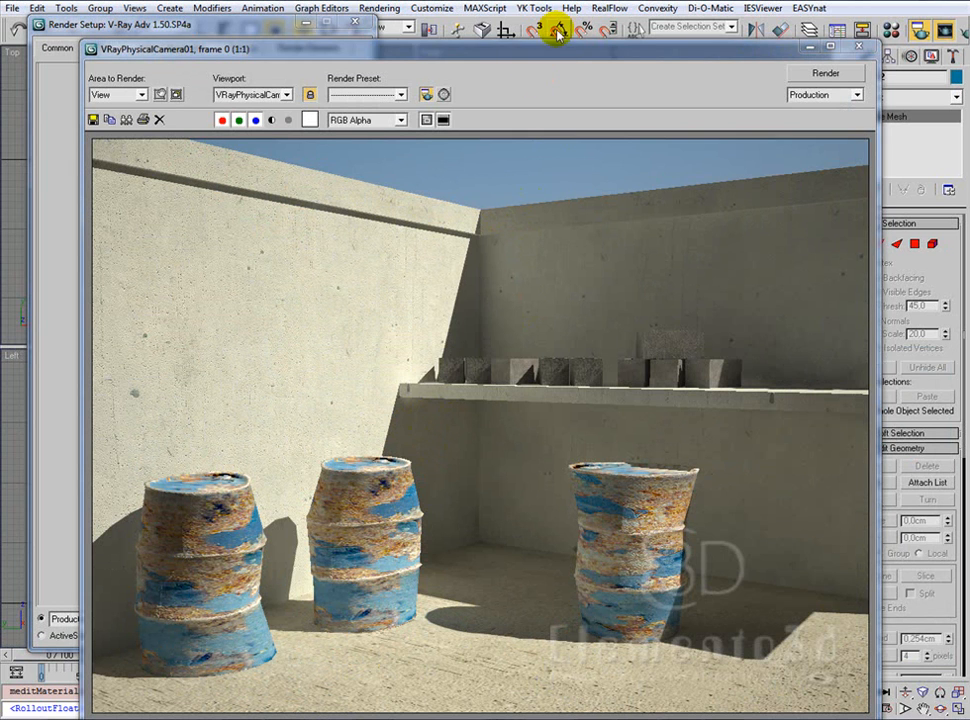
pyautogui.moveTo(566, 48); pyautogui.dragTo(573, 18)
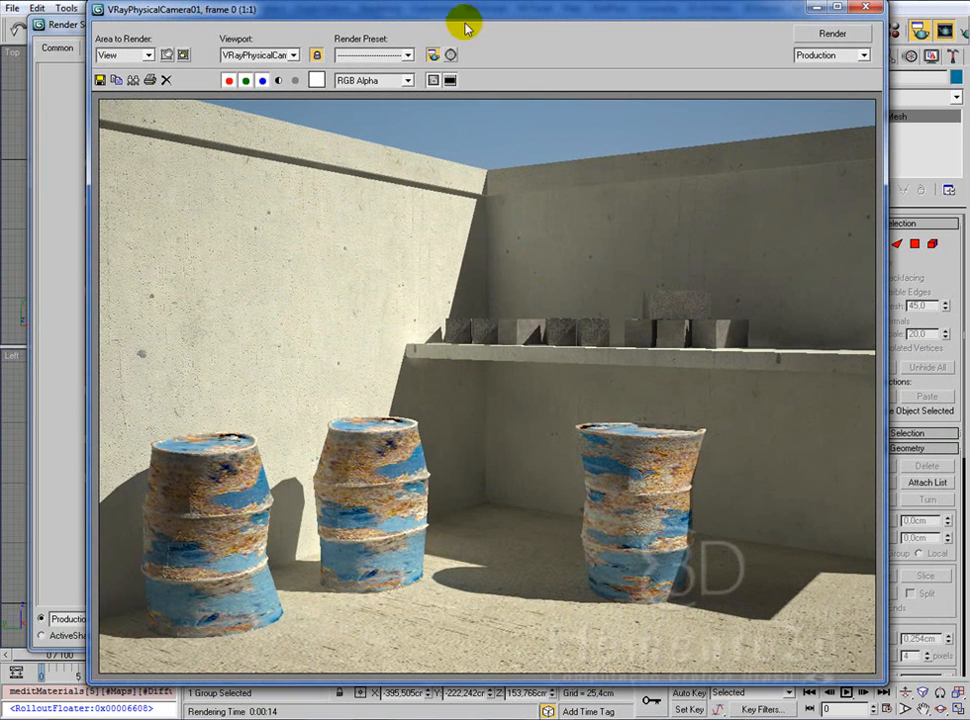
pyautogui.click(864, 8)
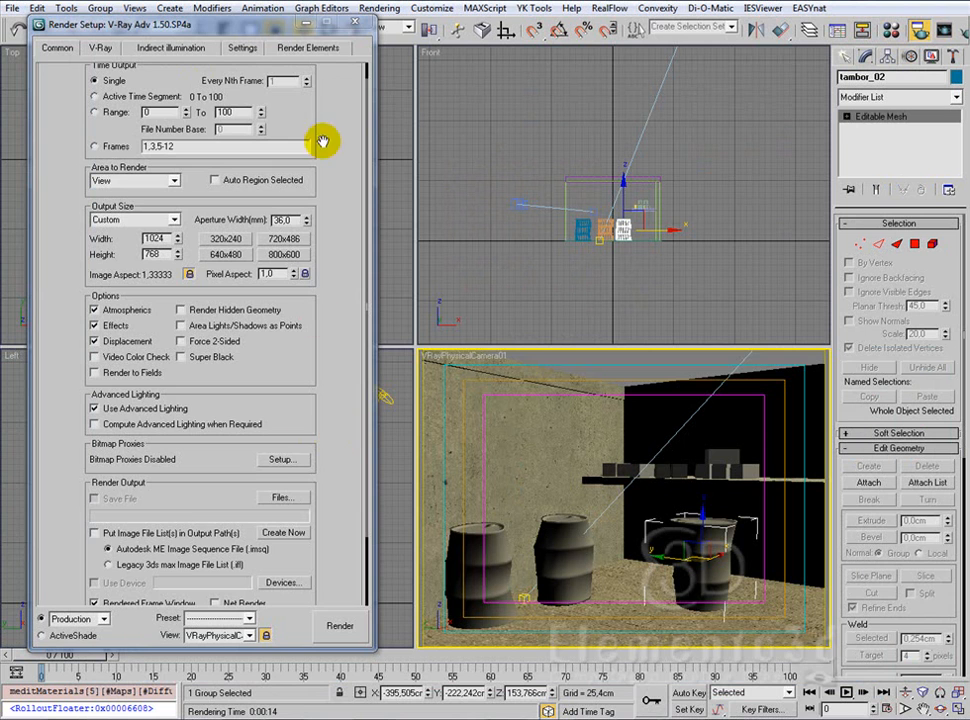
pyautogui.click(354, 22)
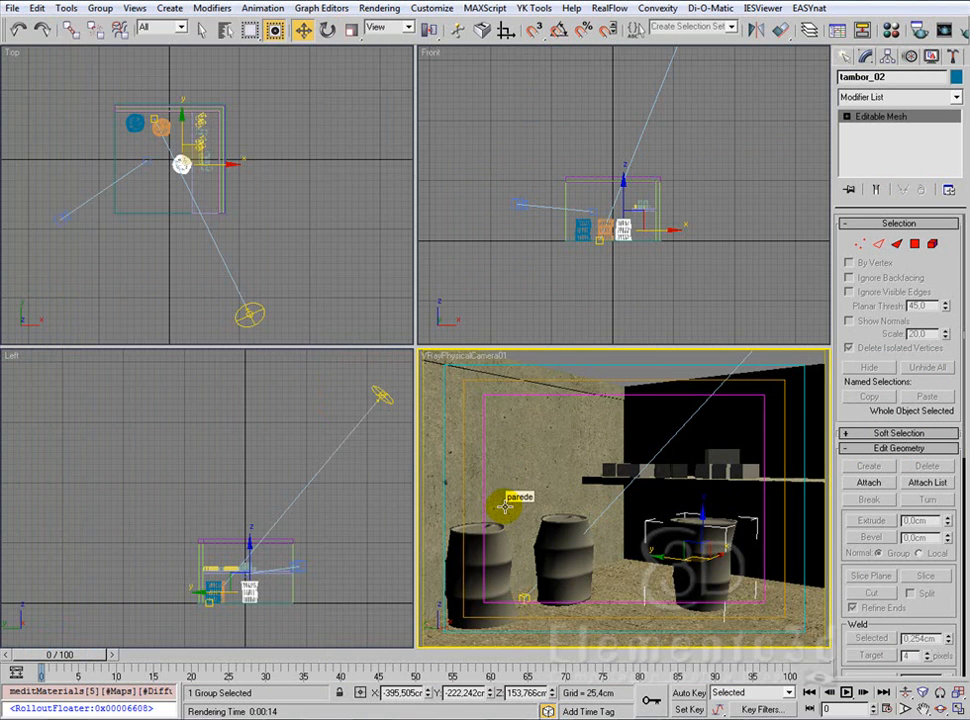
# Step: Set the piso floor material's bump amount to 150, then render the camera view to check it and close the rendered frame
pyautogui.press('m')
pyautogui.moveTo(548, 44); pyautogui.dragTo(277, 42)
pyautogui.click(383, 253)
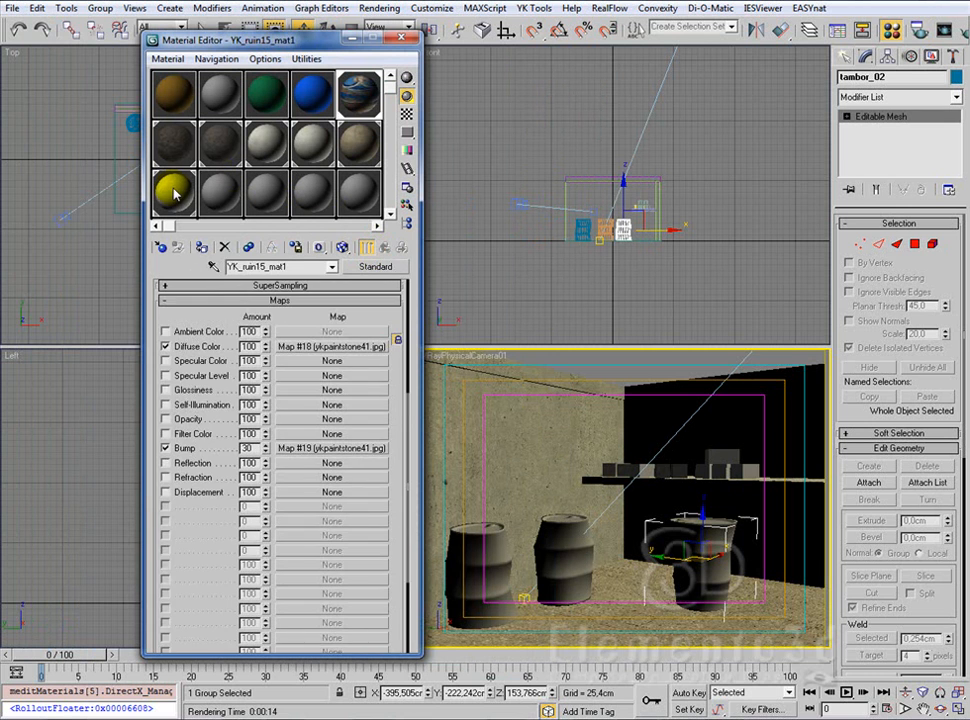
pyautogui.click(172, 190)
pyautogui.click(382, 246)
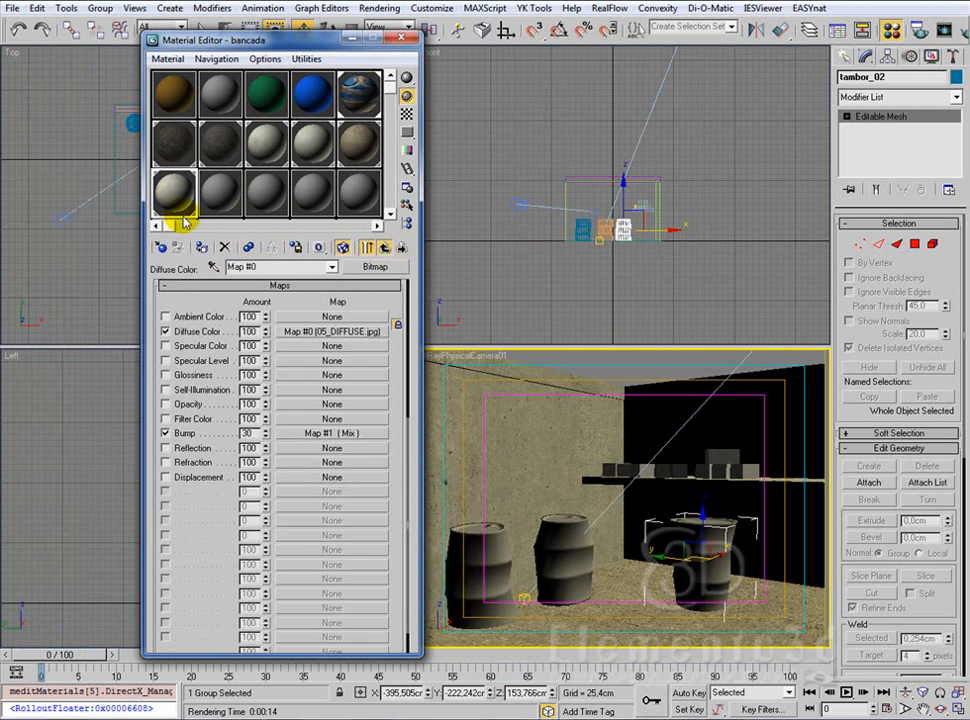
pyautogui.click(315, 150)
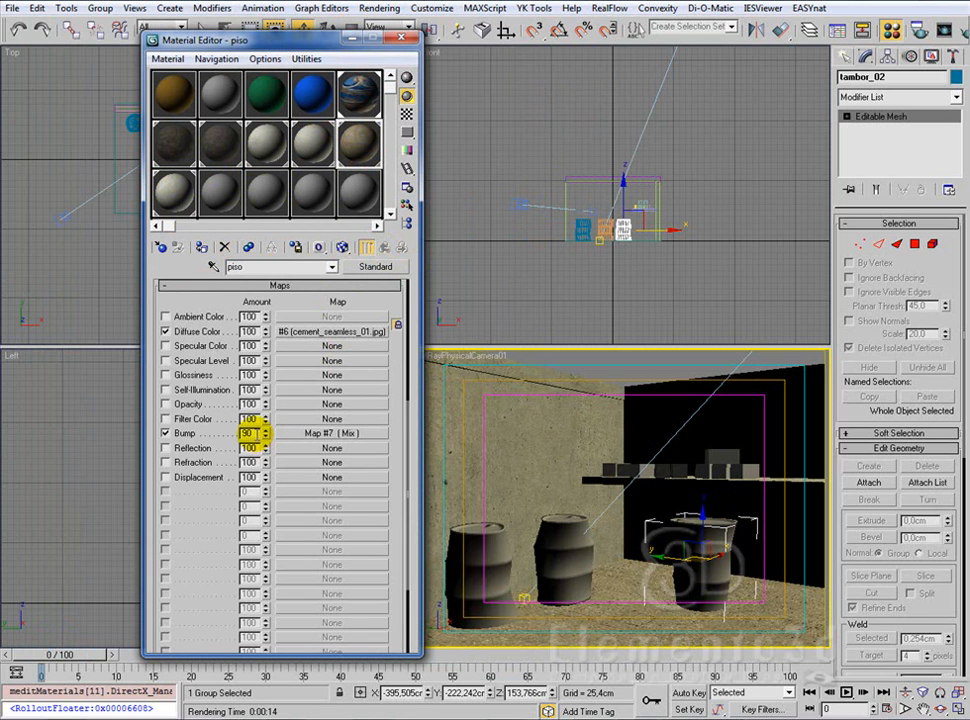
pyautogui.doubleClick(250, 433)
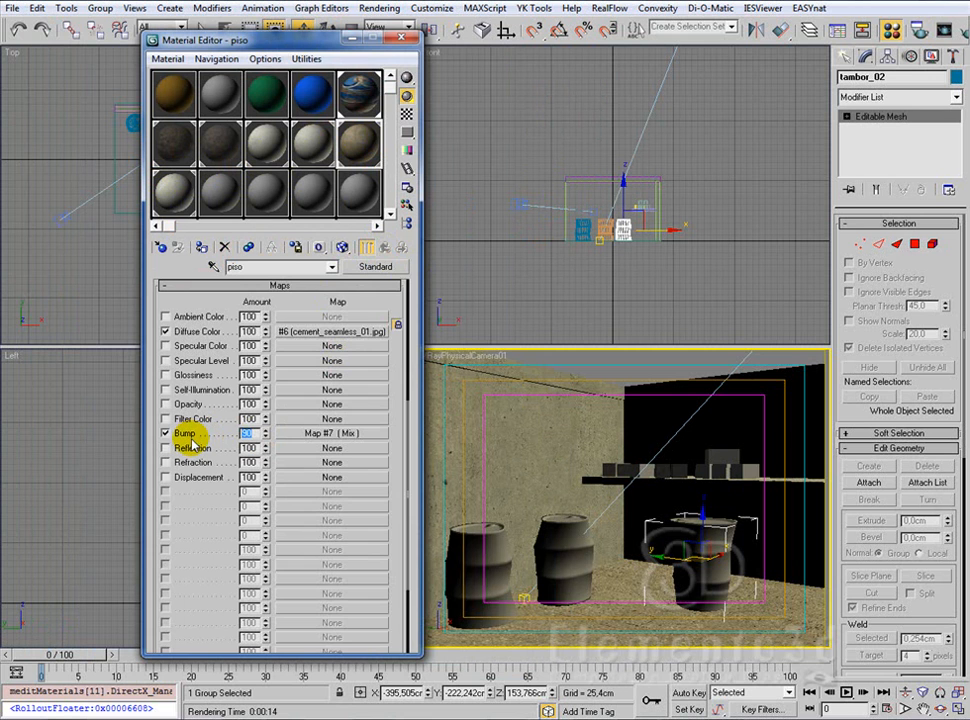
pyautogui.click(401, 39)
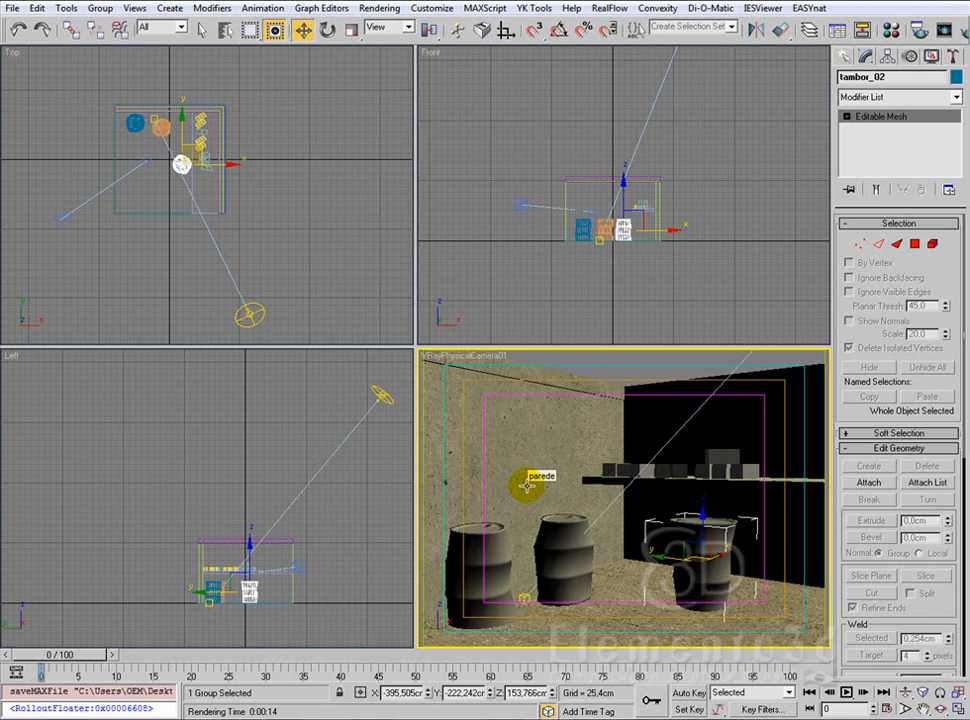
pyautogui.hotkey('shift', 'q')
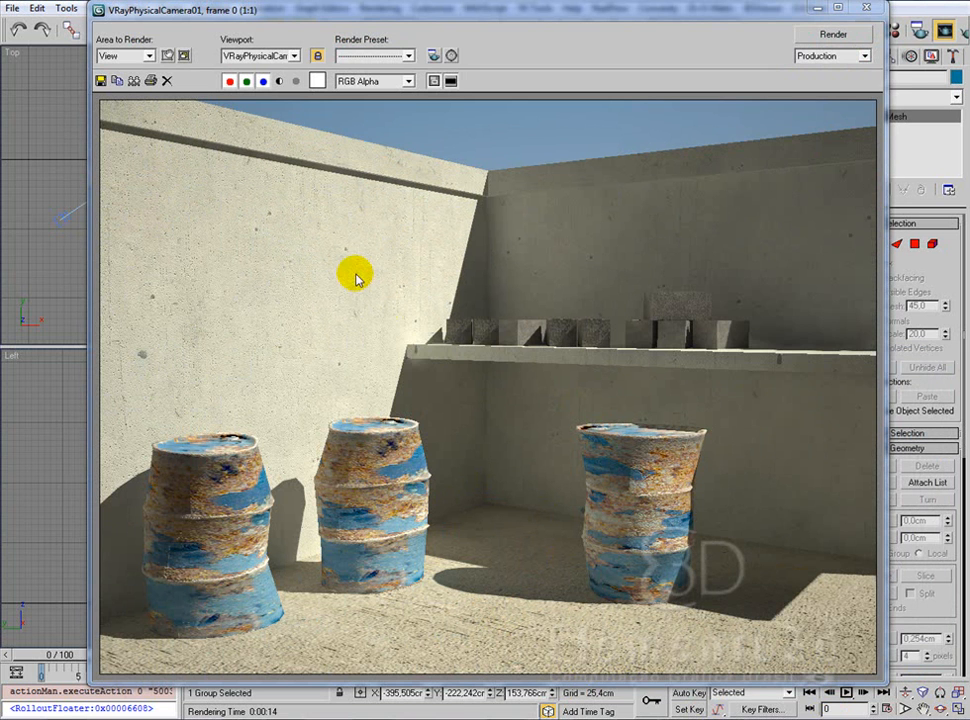
pyautogui.click(866, 10)
# Step: Examine the Mix parameters and output settings of the piso material's bump map, then return to the parent material
pyautogui.press('m')
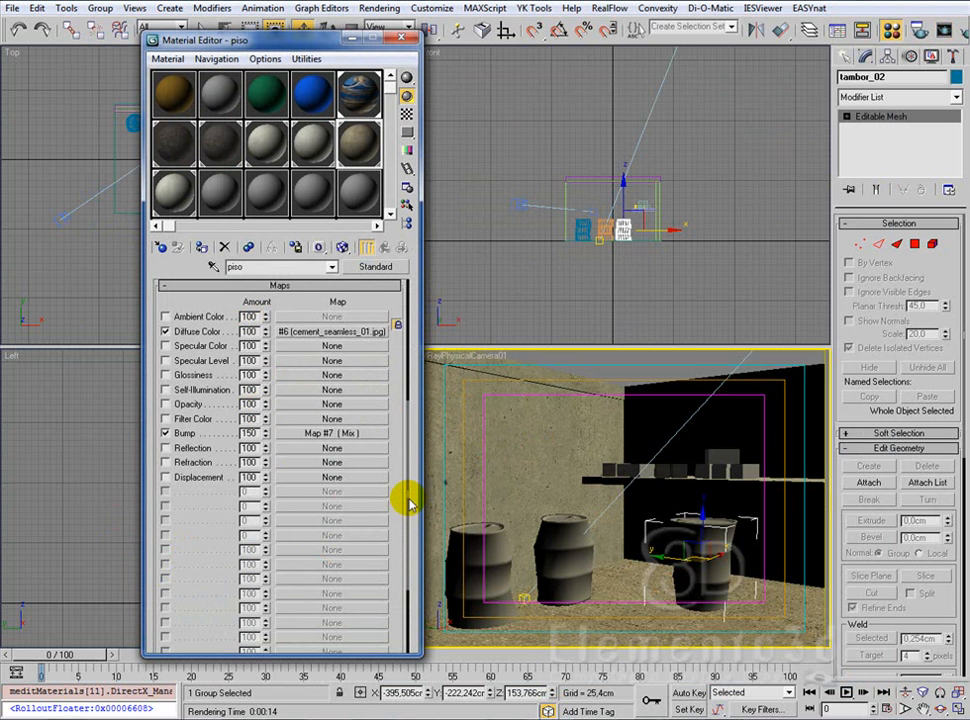
pyautogui.scroll(2, 405, 466)
pyautogui.scroll(1, 284, 403)
pyautogui.scroll(2, 284, 403)
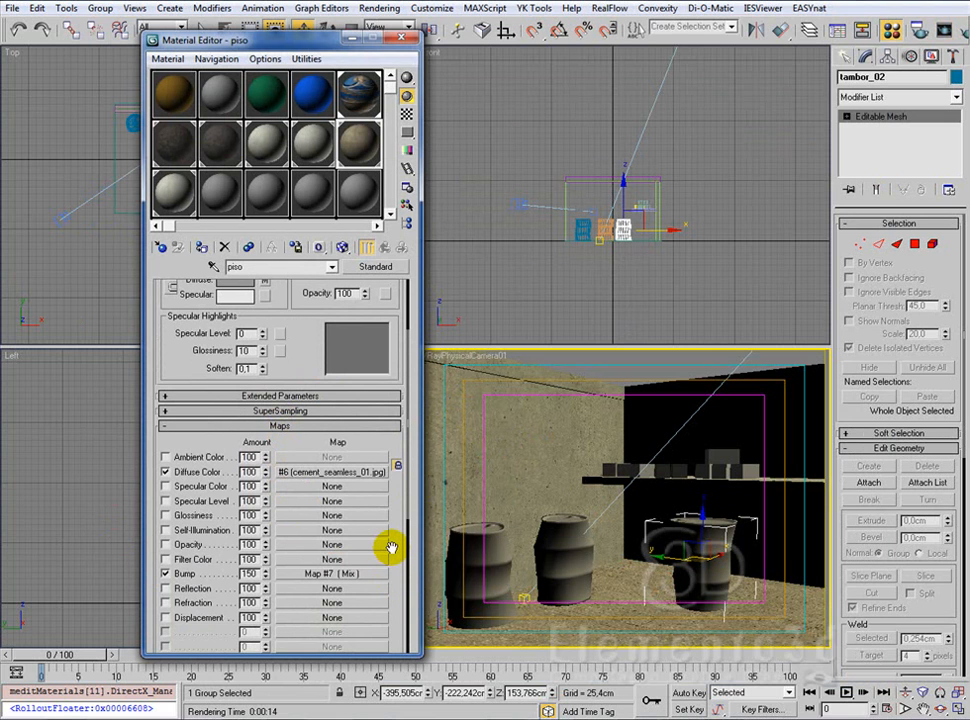
pyautogui.click(326, 574)
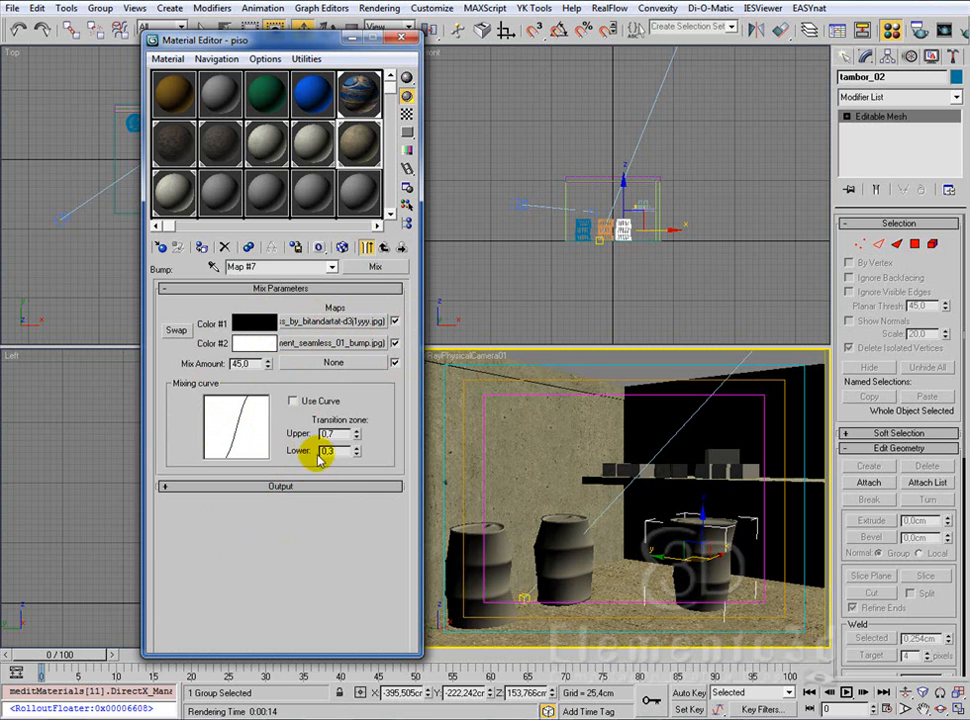
pyautogui.click(265, 486)
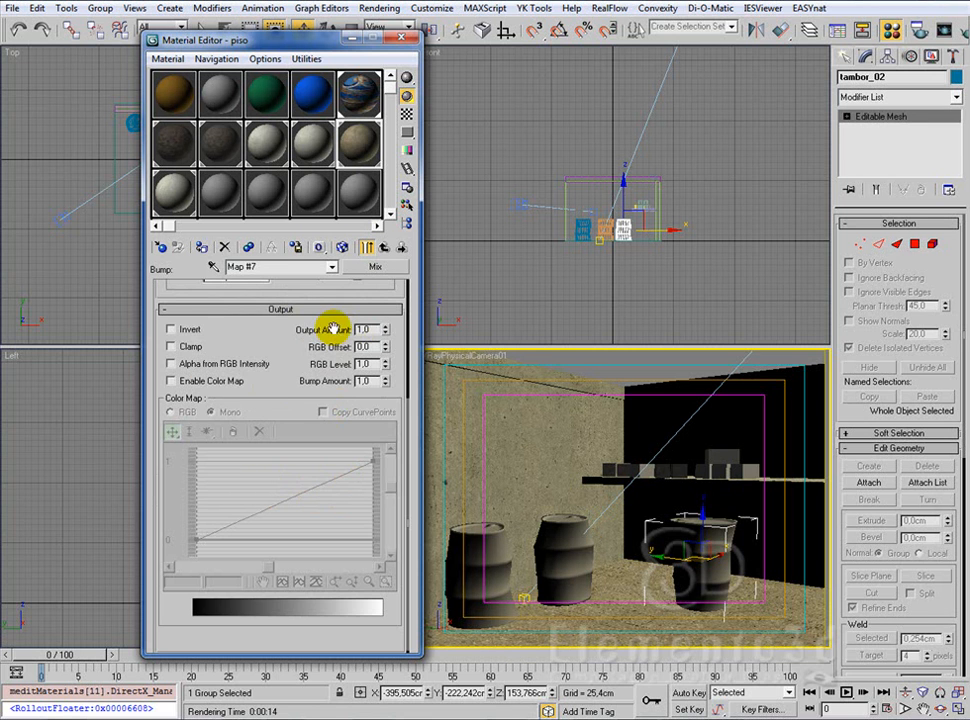
pyautogui.moveTo(268, 337); pyautogui.dragTo(301, 526)
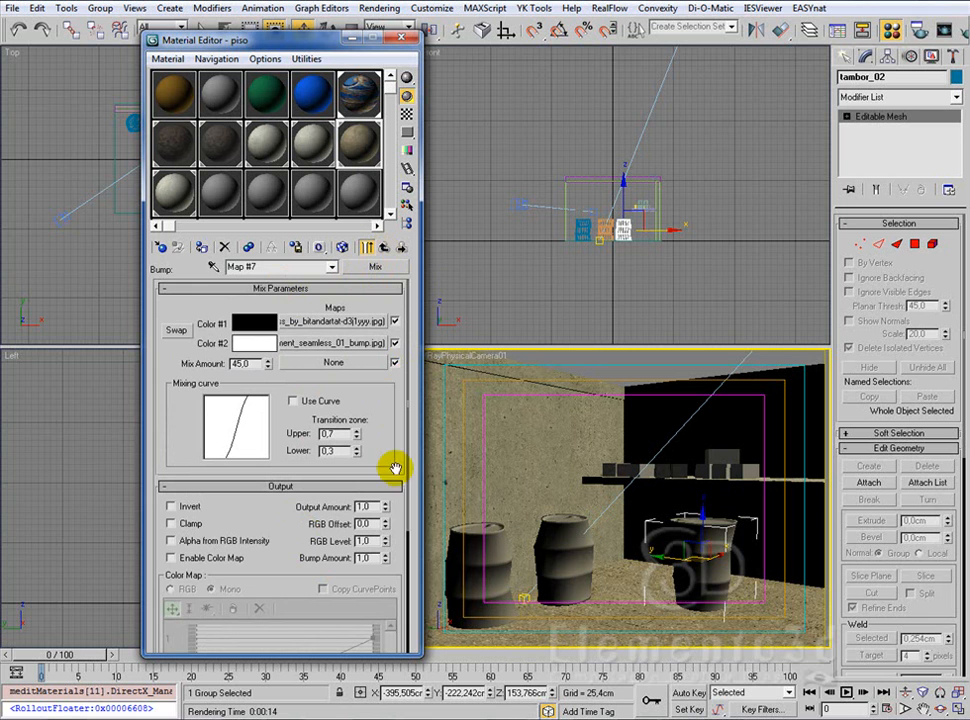
pyautogui.click(370, 248)
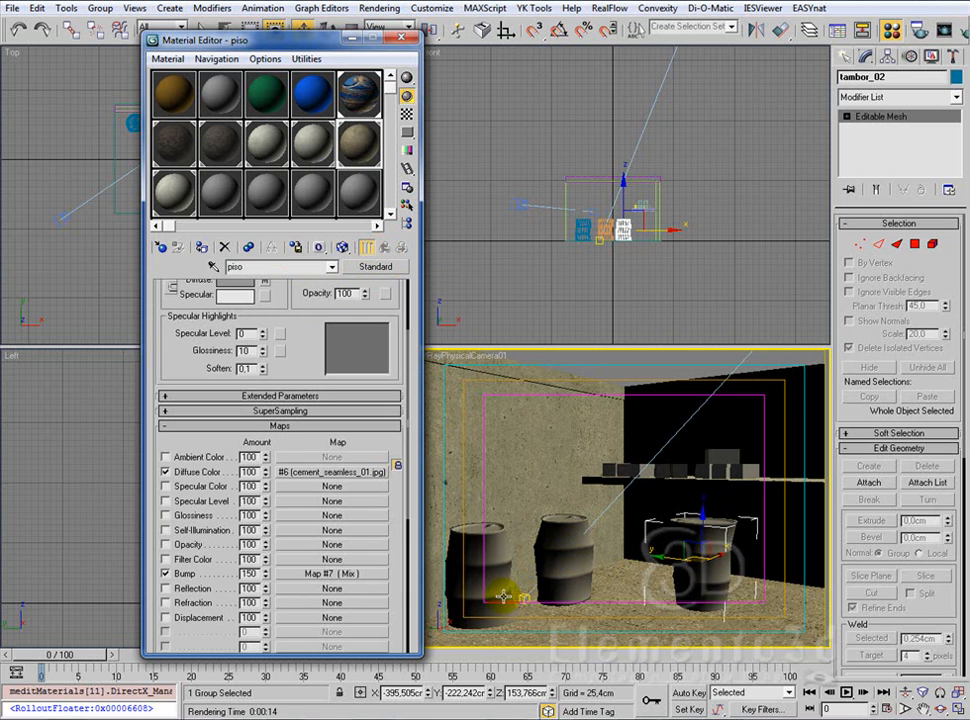
# Step: Check the last rendered frame again, then review the piso material's basic parameters and maps
pyautogui.click(921, 31)
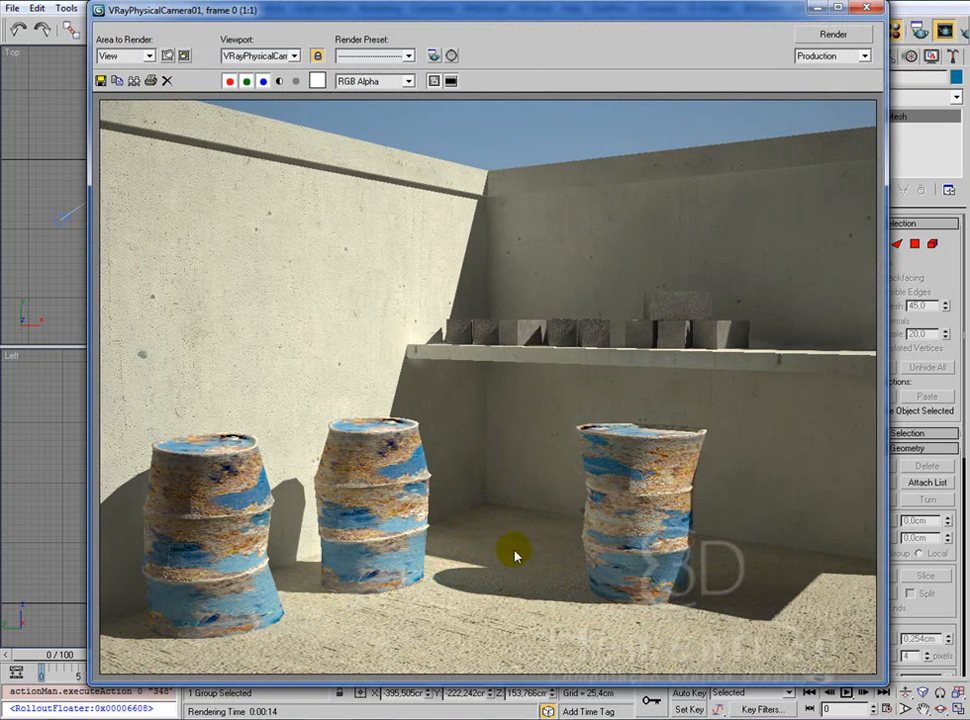
pyautogui.click(866, 9)
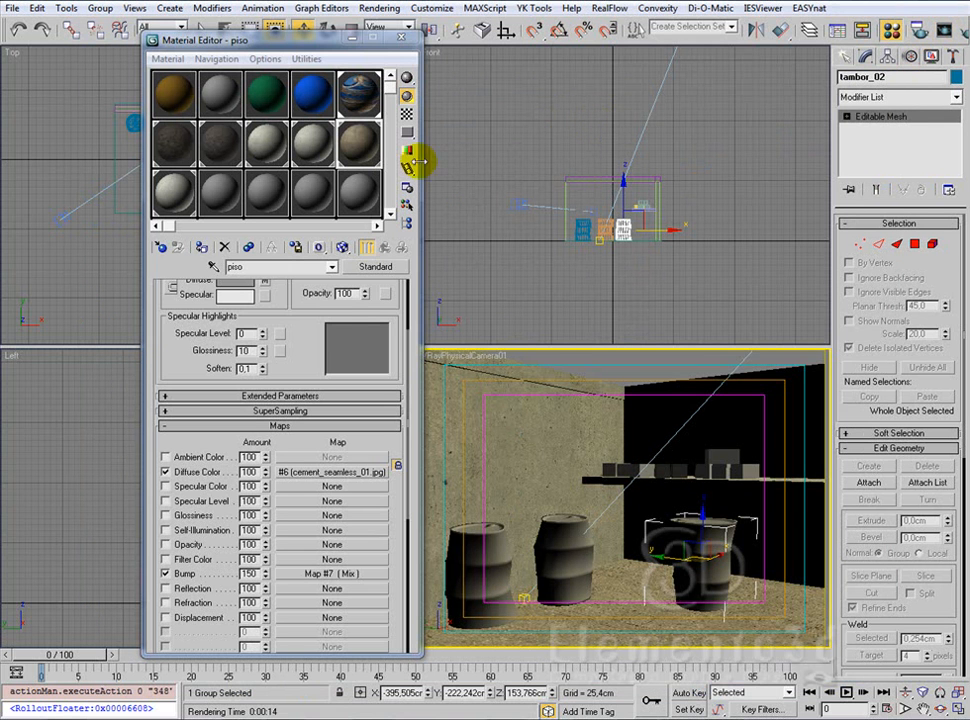
pyautogui.moveTo(318, 335); pyautogui.dragTo(303, 440)
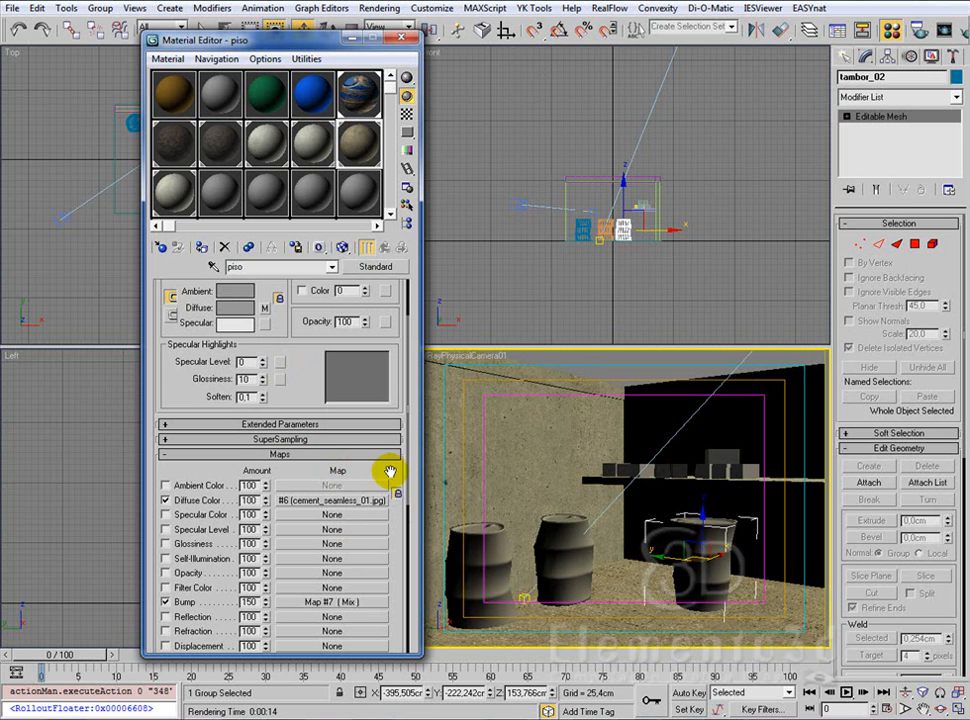
pyautogui.moveTo(372, 470); pyautogui.dragTo(389, 325)
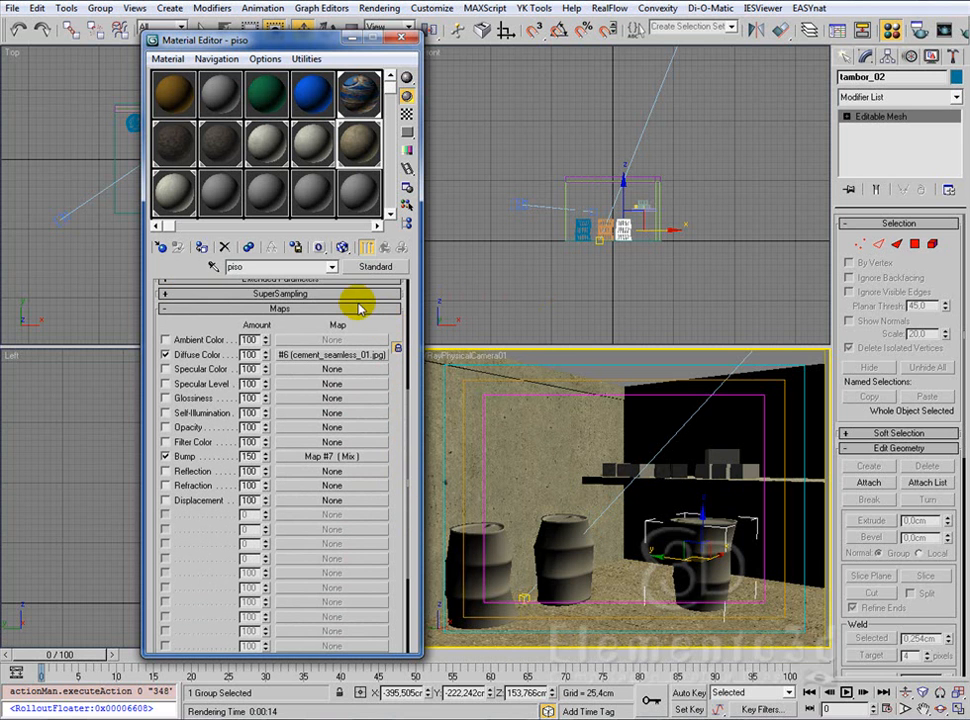
pyautogui.moveTo(375, 327); pyautogui.dragTo(382, 557)
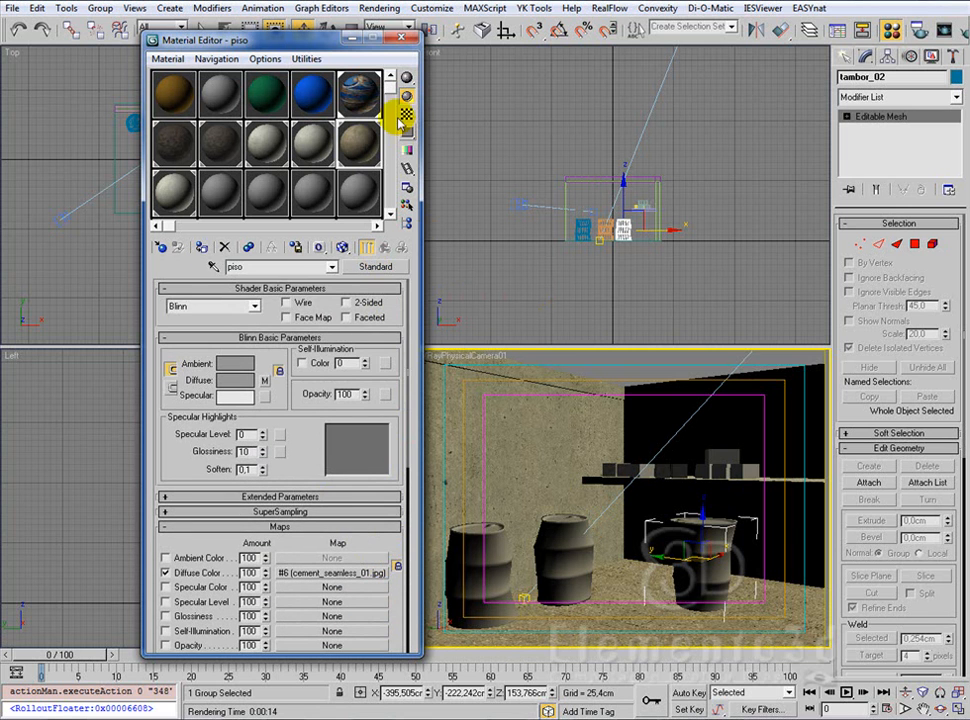
pyautogui.click(400, 40)
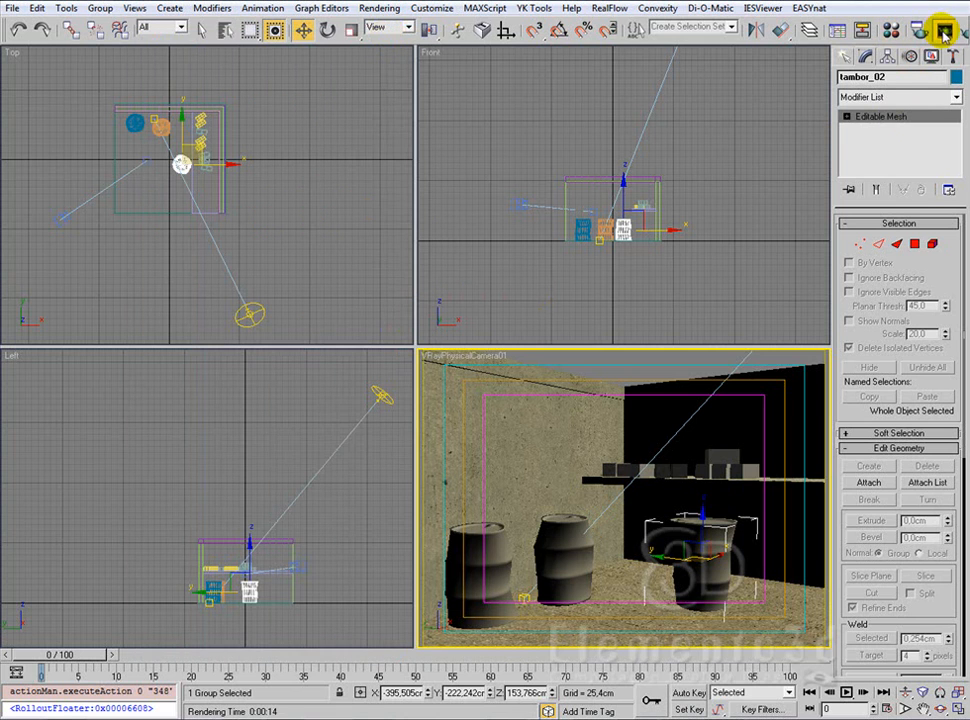
# Step: Reopen the rendered camera frame, save the image to the desktop as Render_005.jpg and close the frame
pyautogui.click(868, 29)
pyautogui.moveTo(552, 13); pyautogui.dragTo(496, 3)
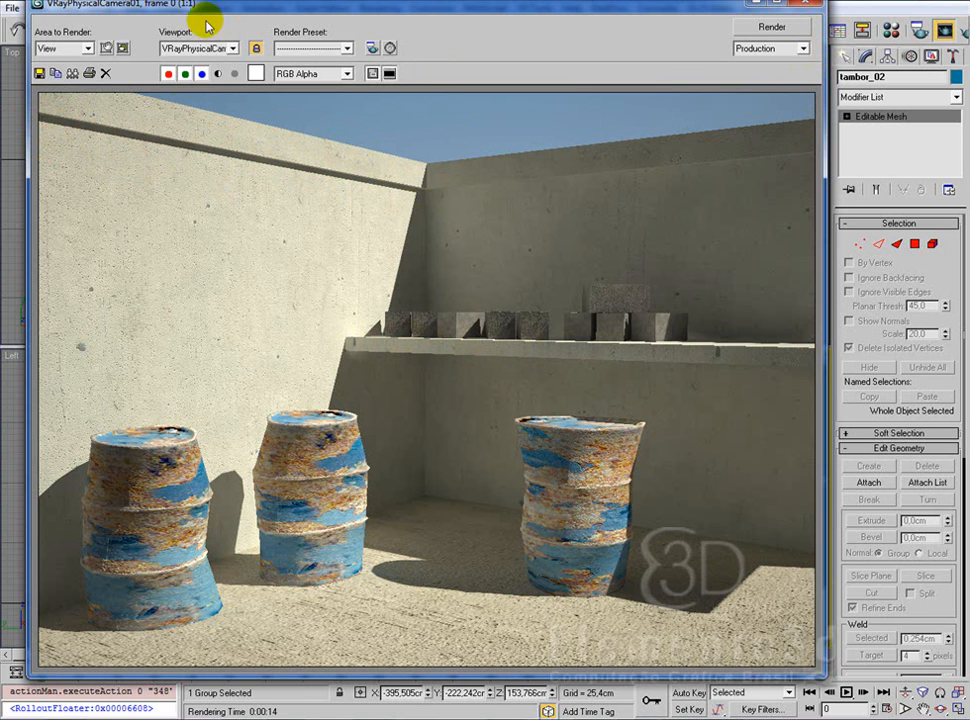
pyautogui.click(39, 73)
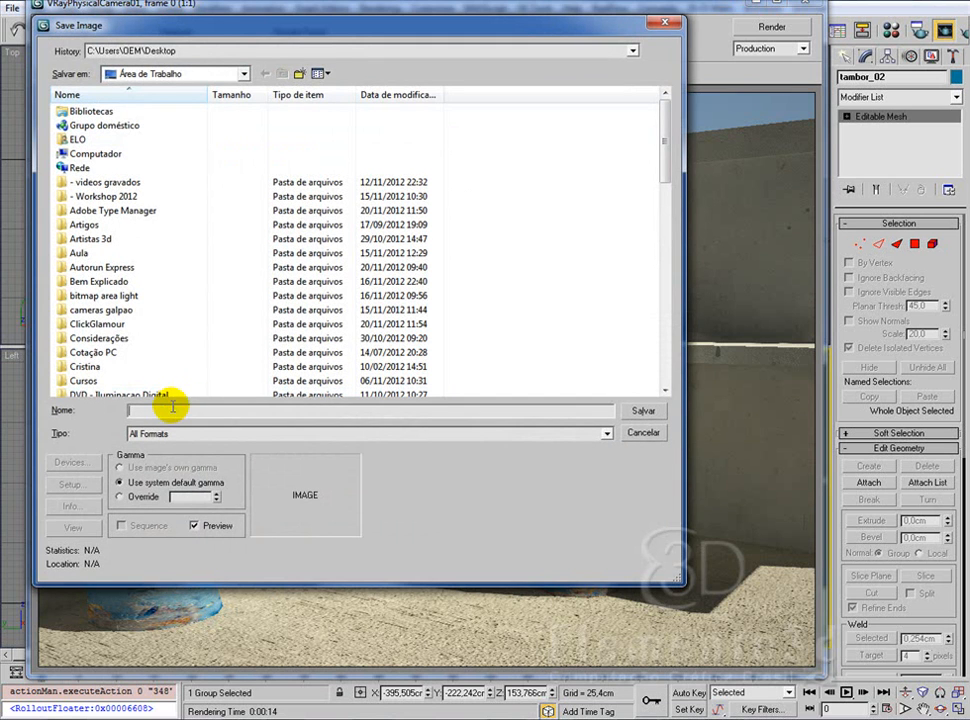
pyautogui.write('render')
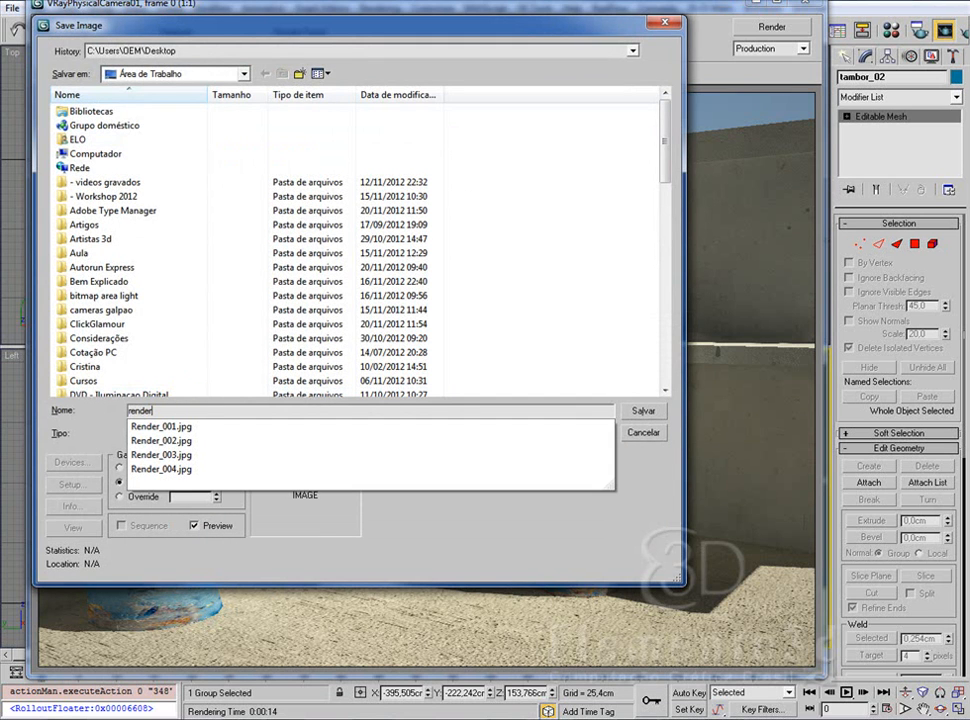
pyautogui.press('Up')
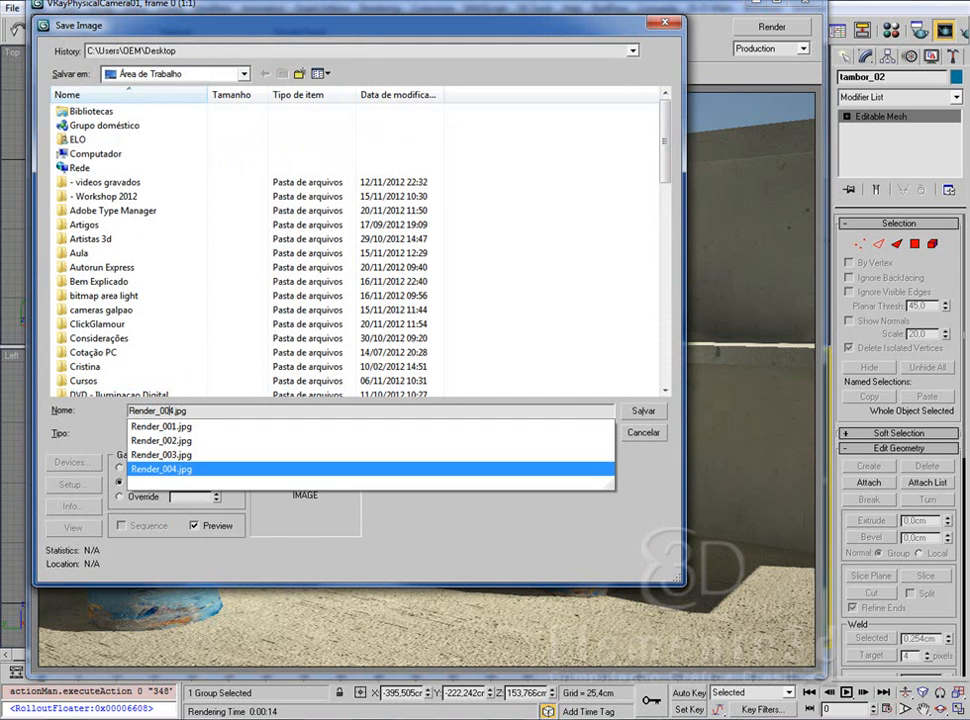
pyautogui.click(169, 411)
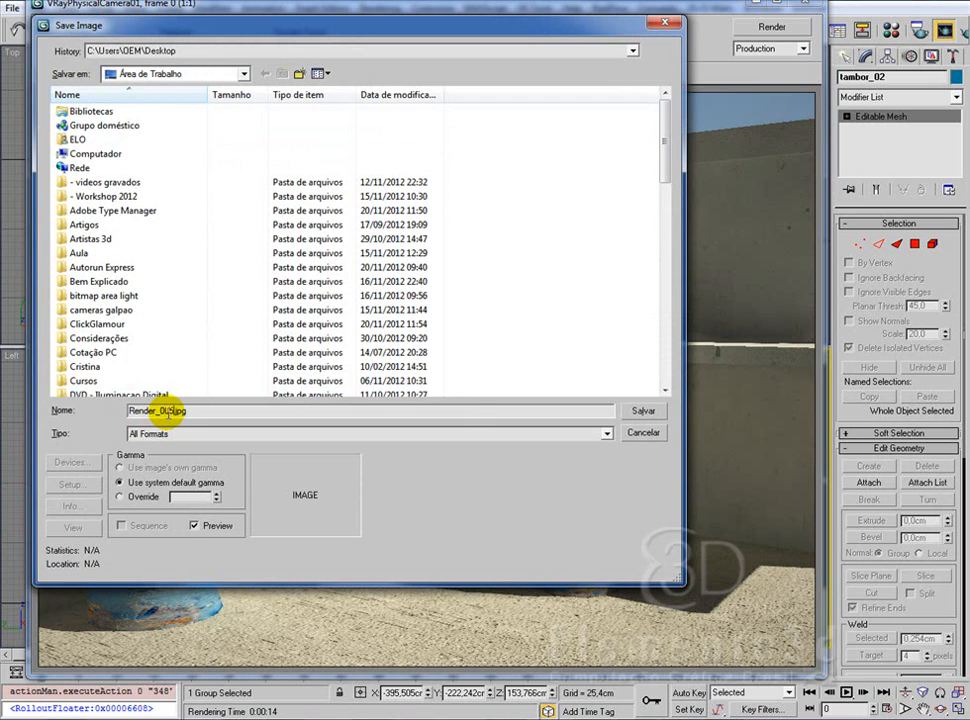
pyautogui.press('Return')
pyautogui.press('Return')
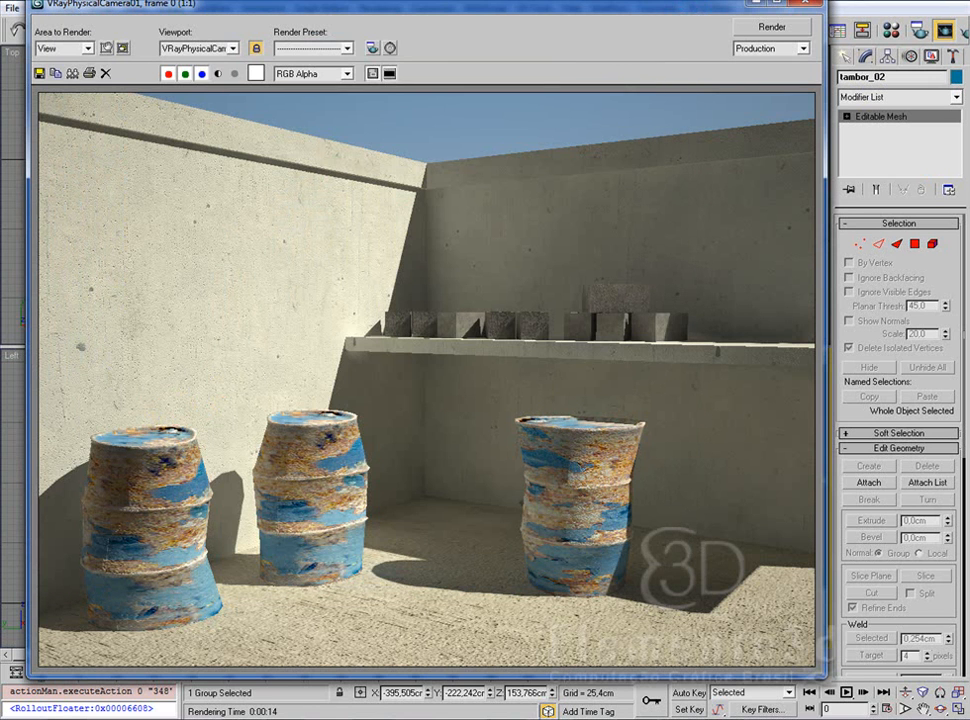
pyautogui.click(805, 2)
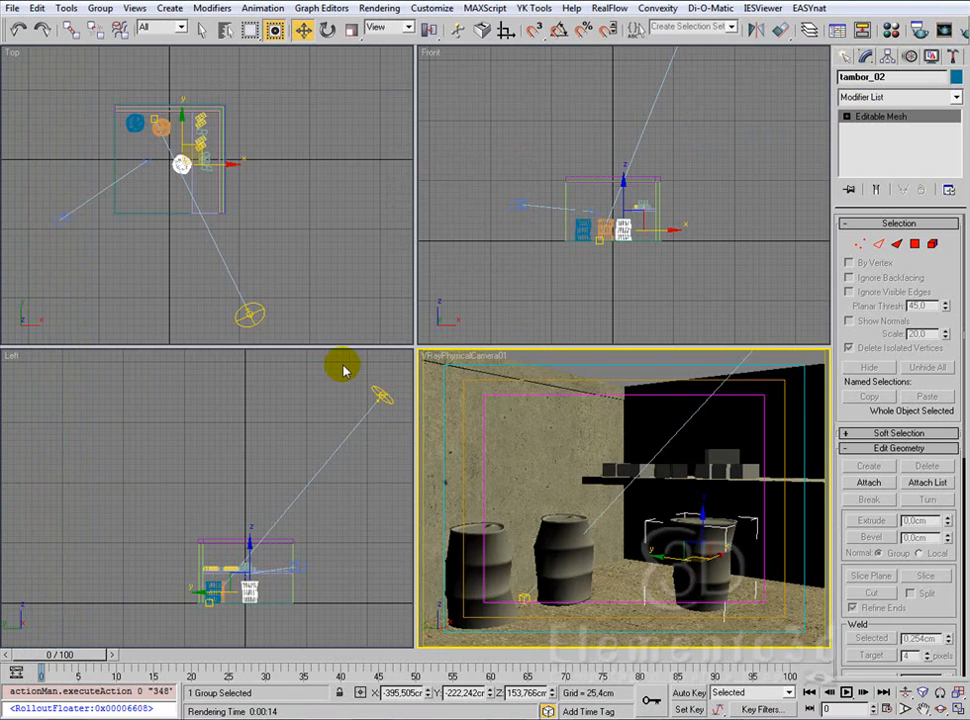
# Step: Pick the unused 14 - Default material slot and enable the override material in V-Ray's global switches
pyautogui.rightClick(364, 472)
pyautogui.press('m')
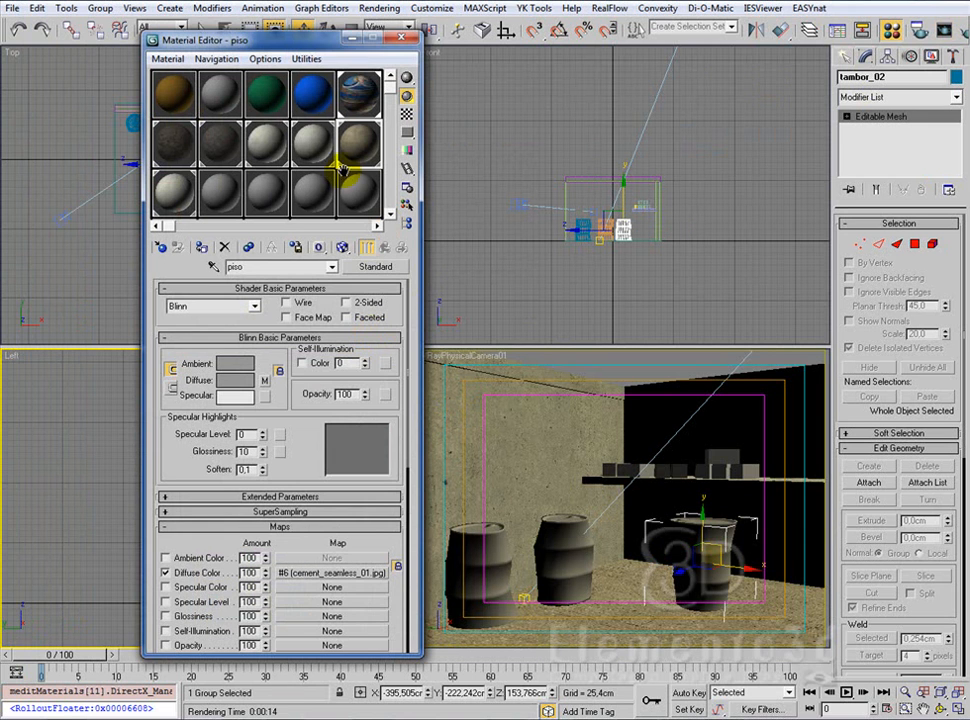
pyautogui.moveTo(318, 48); pyautogui.dragTo(695, 67)
pyautogui.click(596, 210)
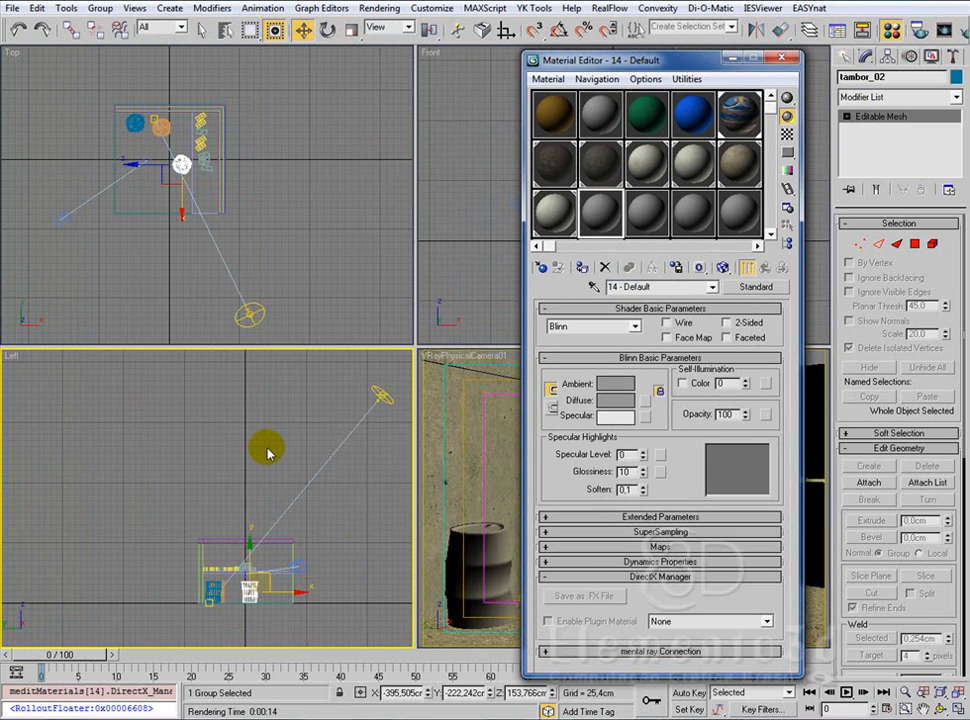
pyautogui.press('F10')
pyautogui.moveTo(232, 22); pyautogui.dragTo(239, 53)
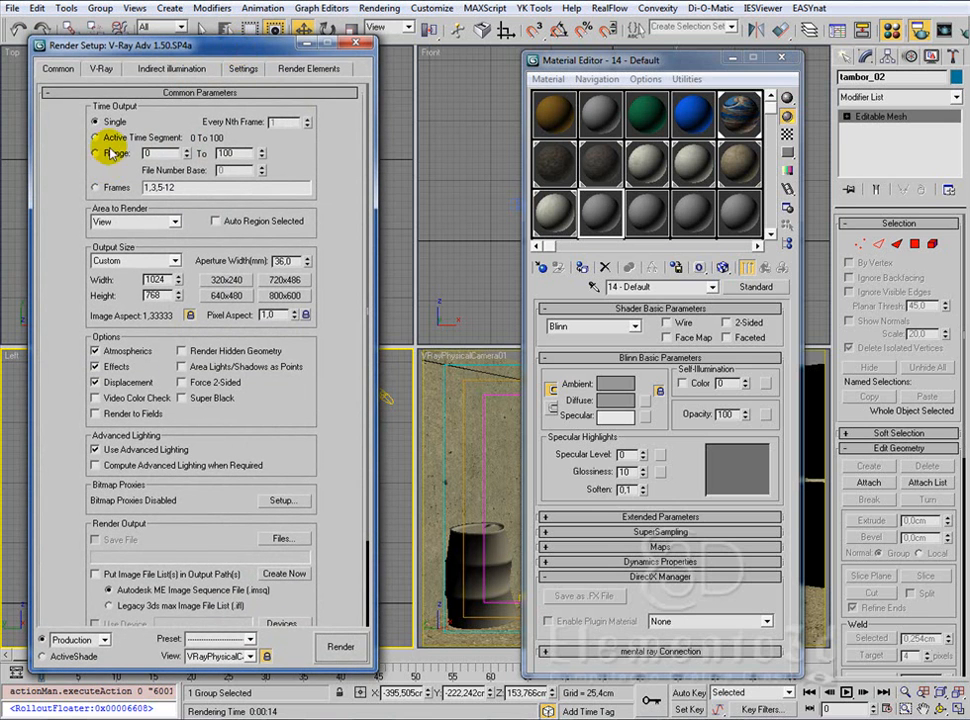
pyautogui.click(100, 68)
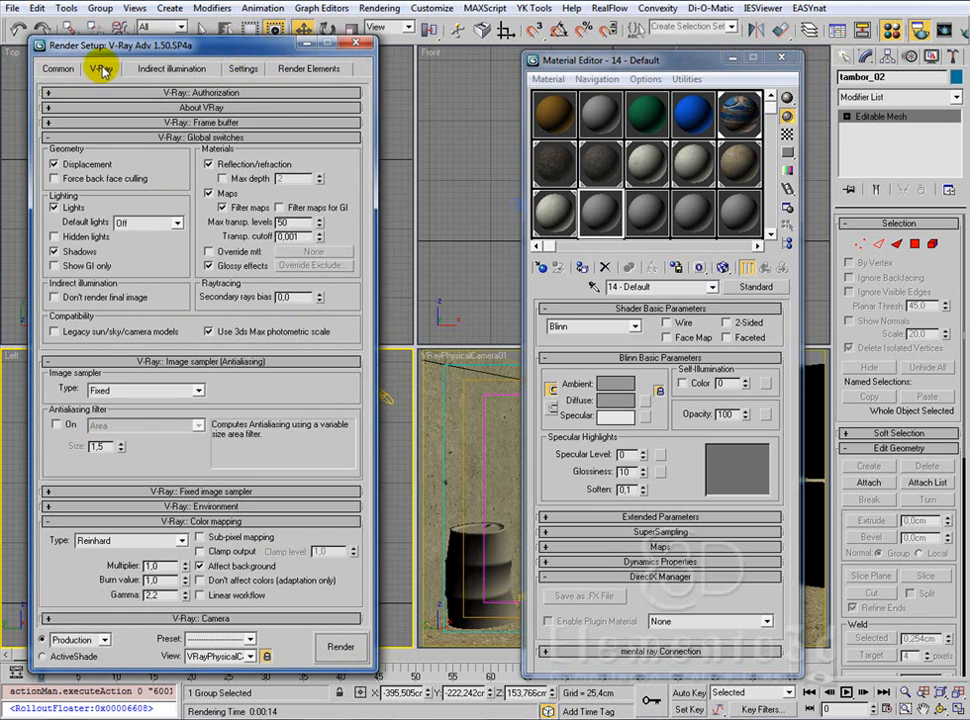
pyautogui.click(208, 252)
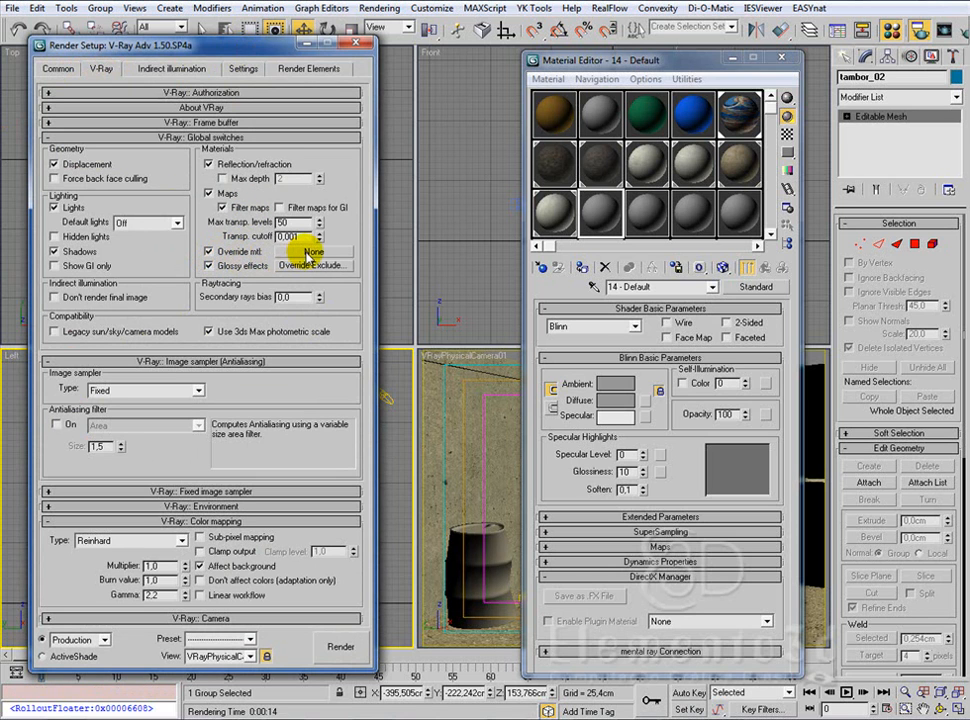
pyautogui.moveTo(308, 254); pyautogui.dragTo(601, 212)
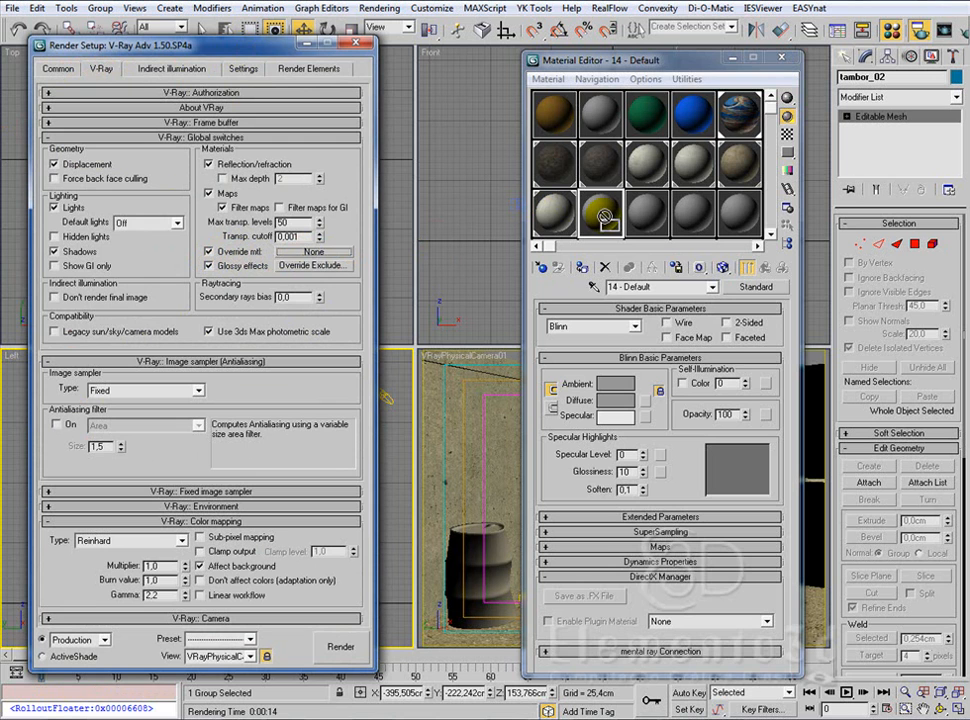
# Step: Assign a new VRayMtl as the override material and place it as an instance in the 14 - Default material slot
pyautogui.click(310, 253)
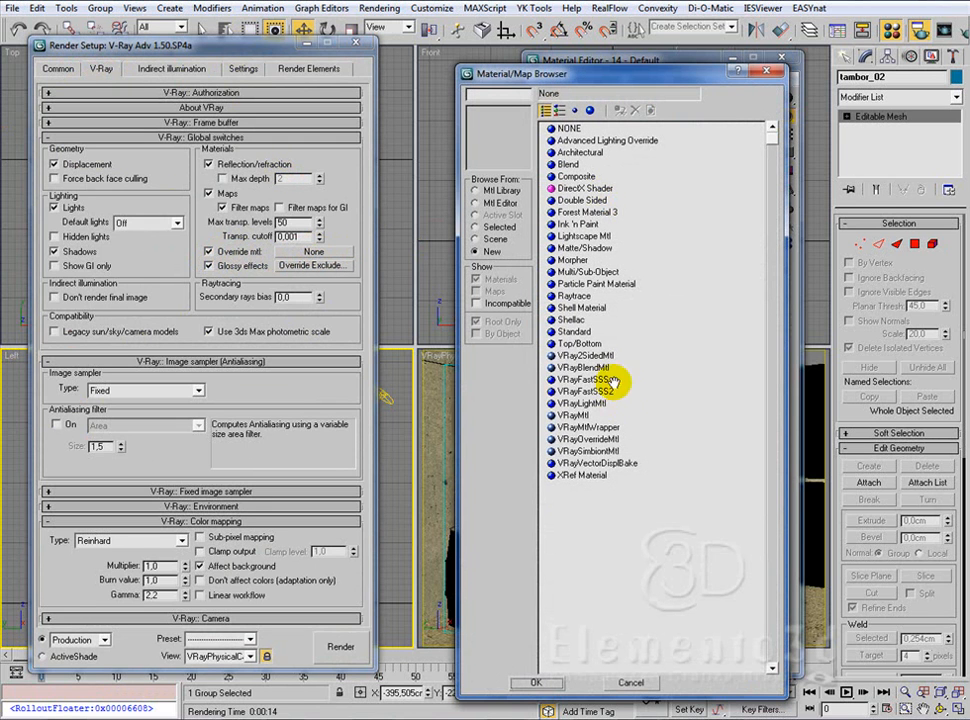
pyautogui.click(580, 415)
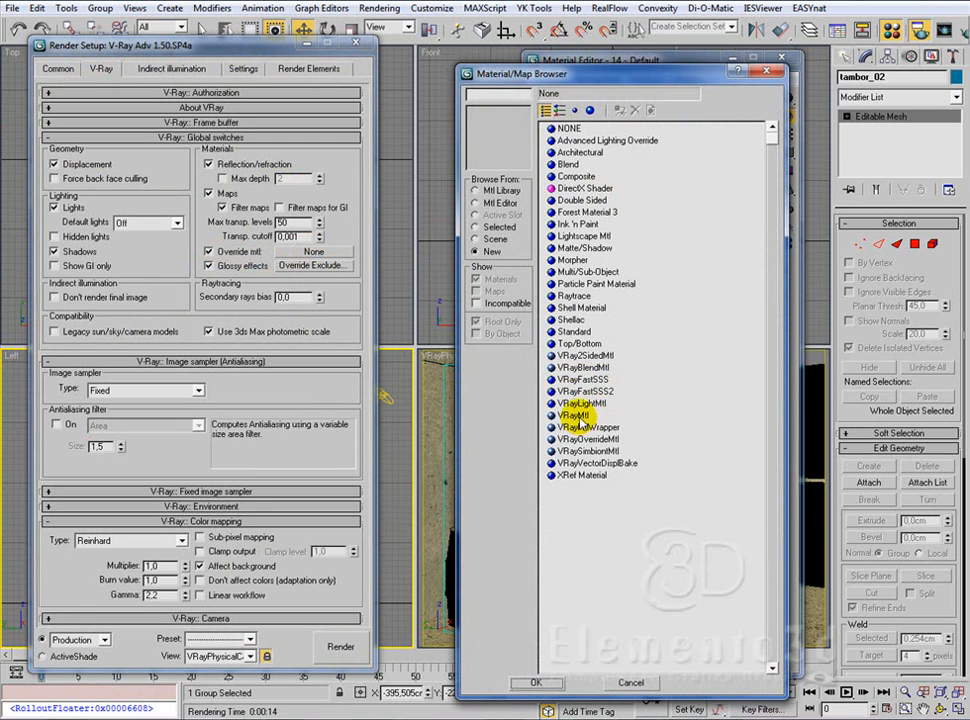
pyautogui.doubleClick(580, 415)
pyautogui.moveTo(318, 251); pyautogui.dragTo(612, 226)
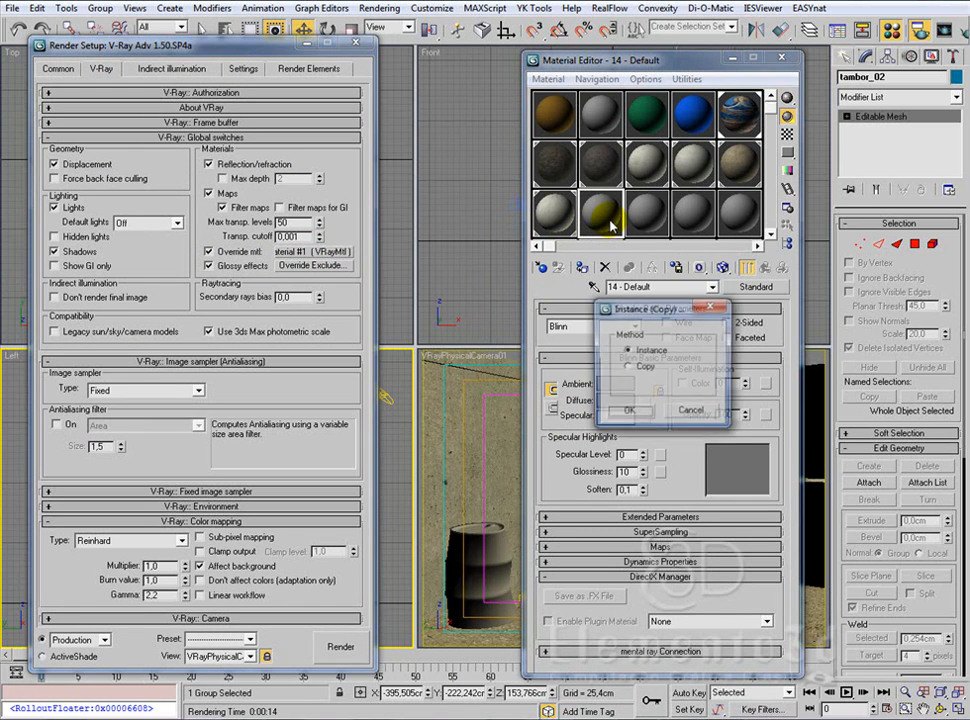
pyautogui.click(629, 408)
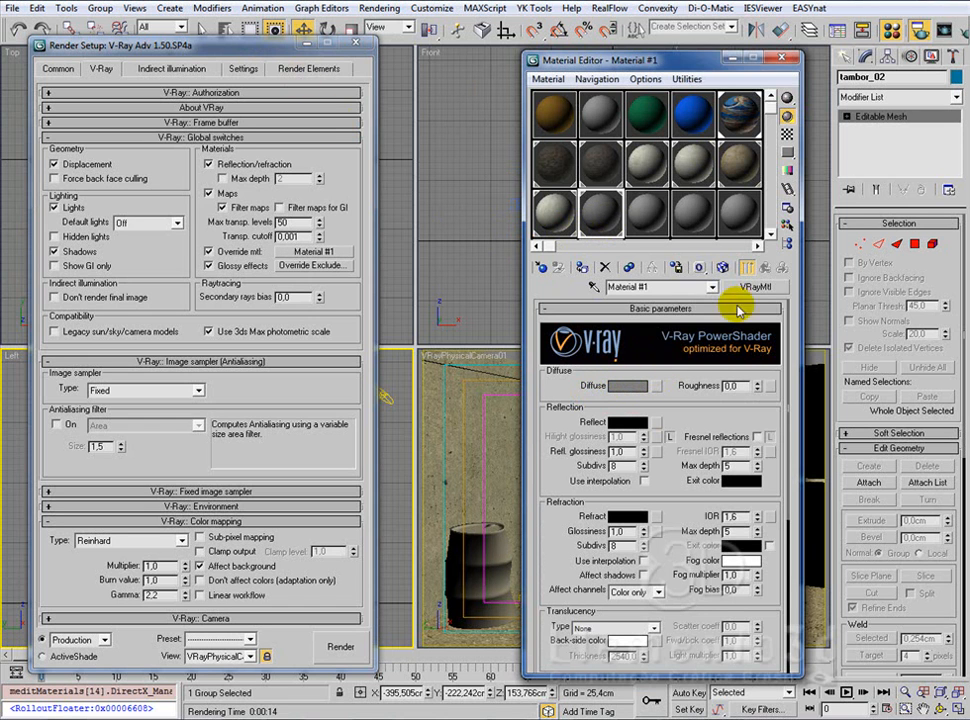
pyautogui.click(356, 43)
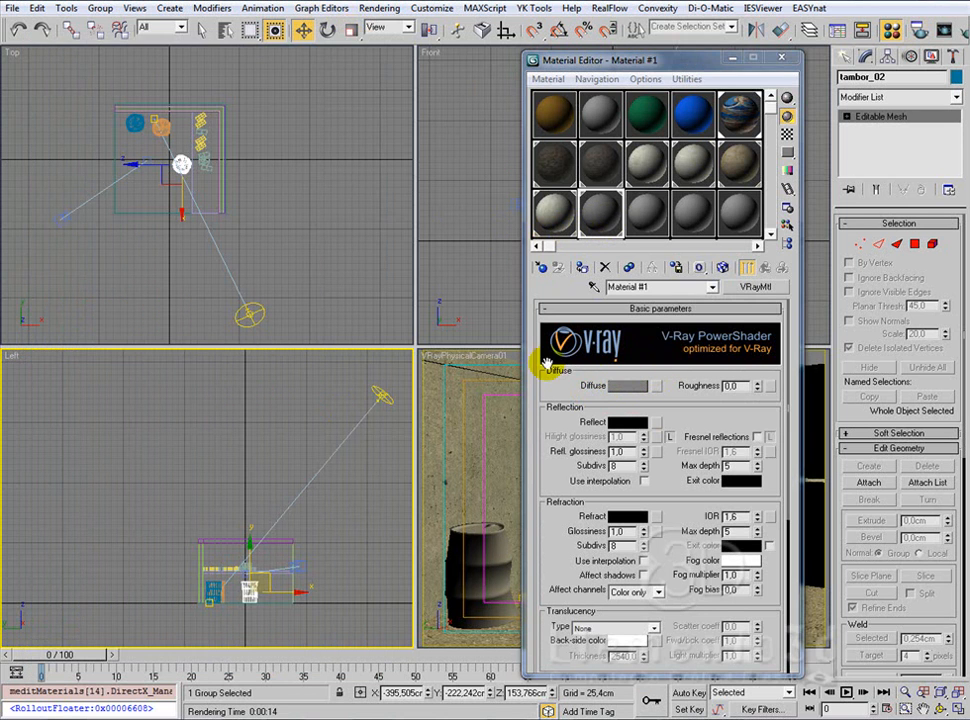
# Step: Set the override material's diffuse color to a light brown with RGB 167, 120, 70
pyautogui.click(624, 389)
pyautogui.click(260, 83)
pyautogui.moveTo(260, 83); pyautogui.dragTo(258, 109)
pyautogui.moveTo(388, 116); pyautogui.dragTo(388, 84)
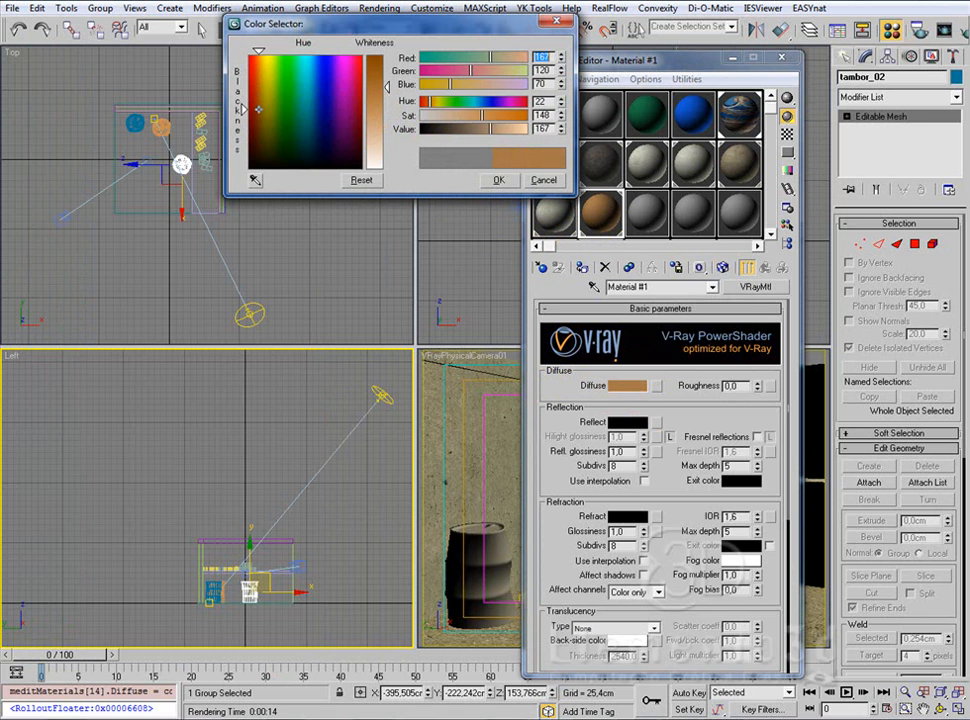
pyautogui.click(498, 180)
pyautogui.click(781, 57)
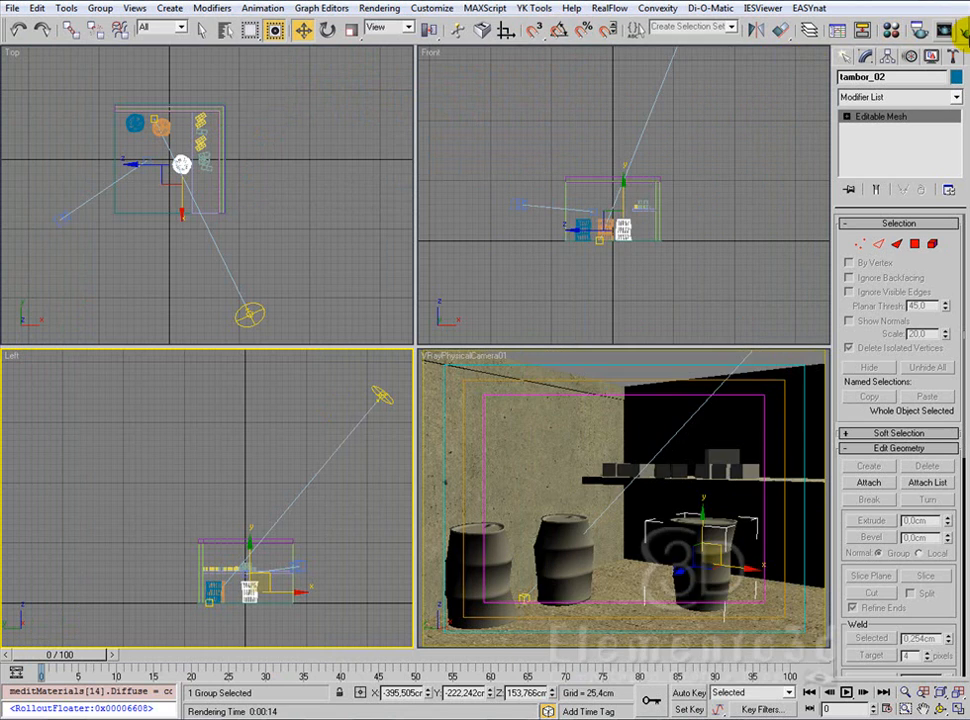
# Step: Render the camera view with the brown override material applied to the whole scene
pyautogui.click(966, 31)
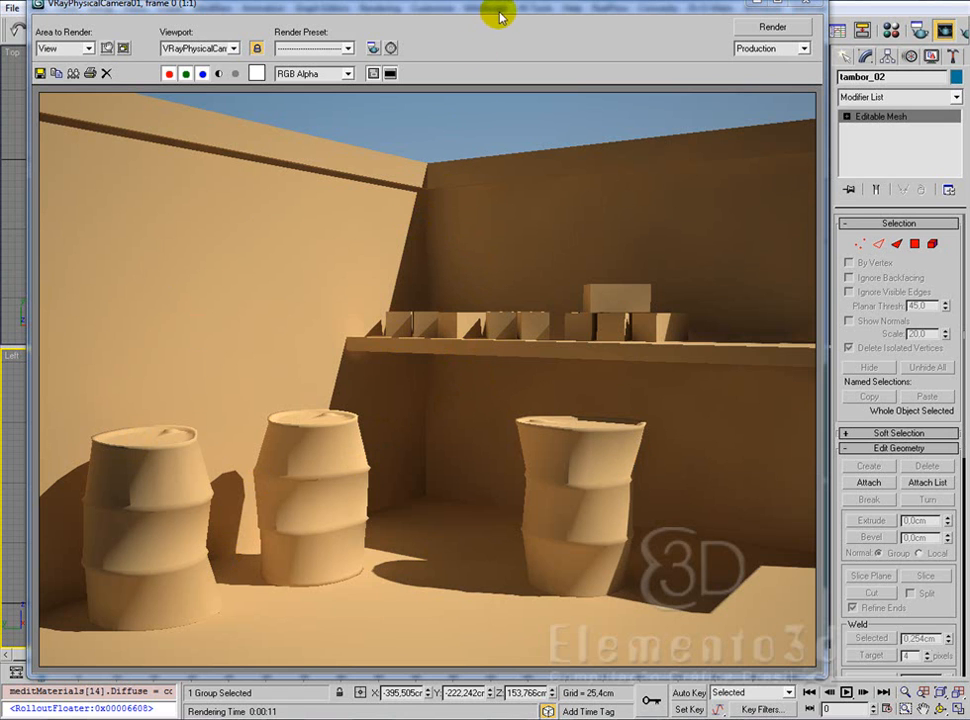
pyautogui.moveTo(506, 13); pyautogui.dragTo(530, 12)
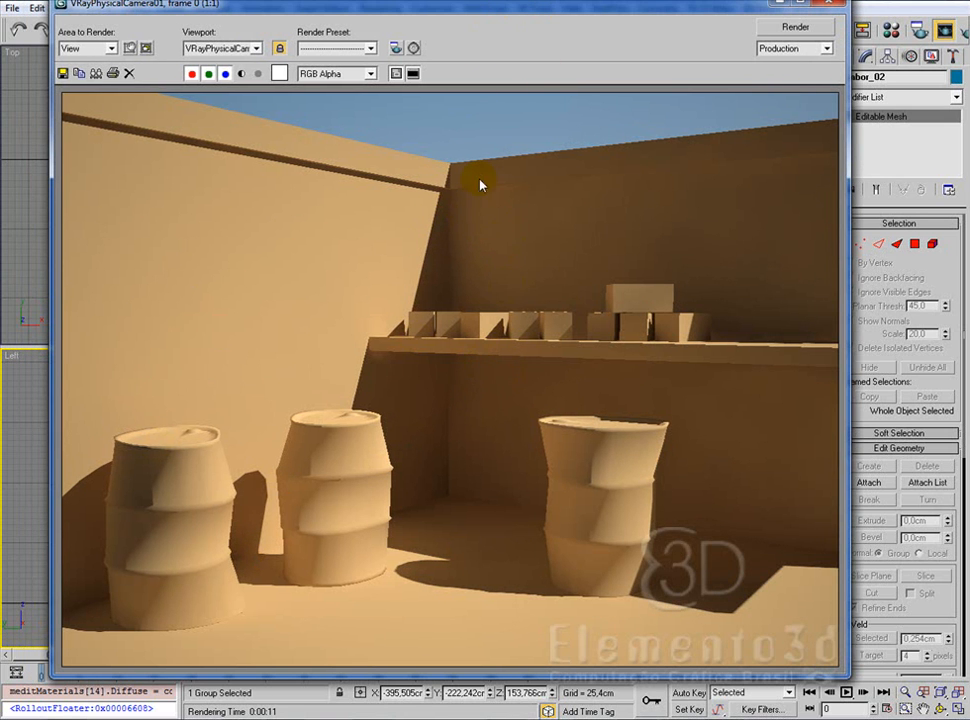